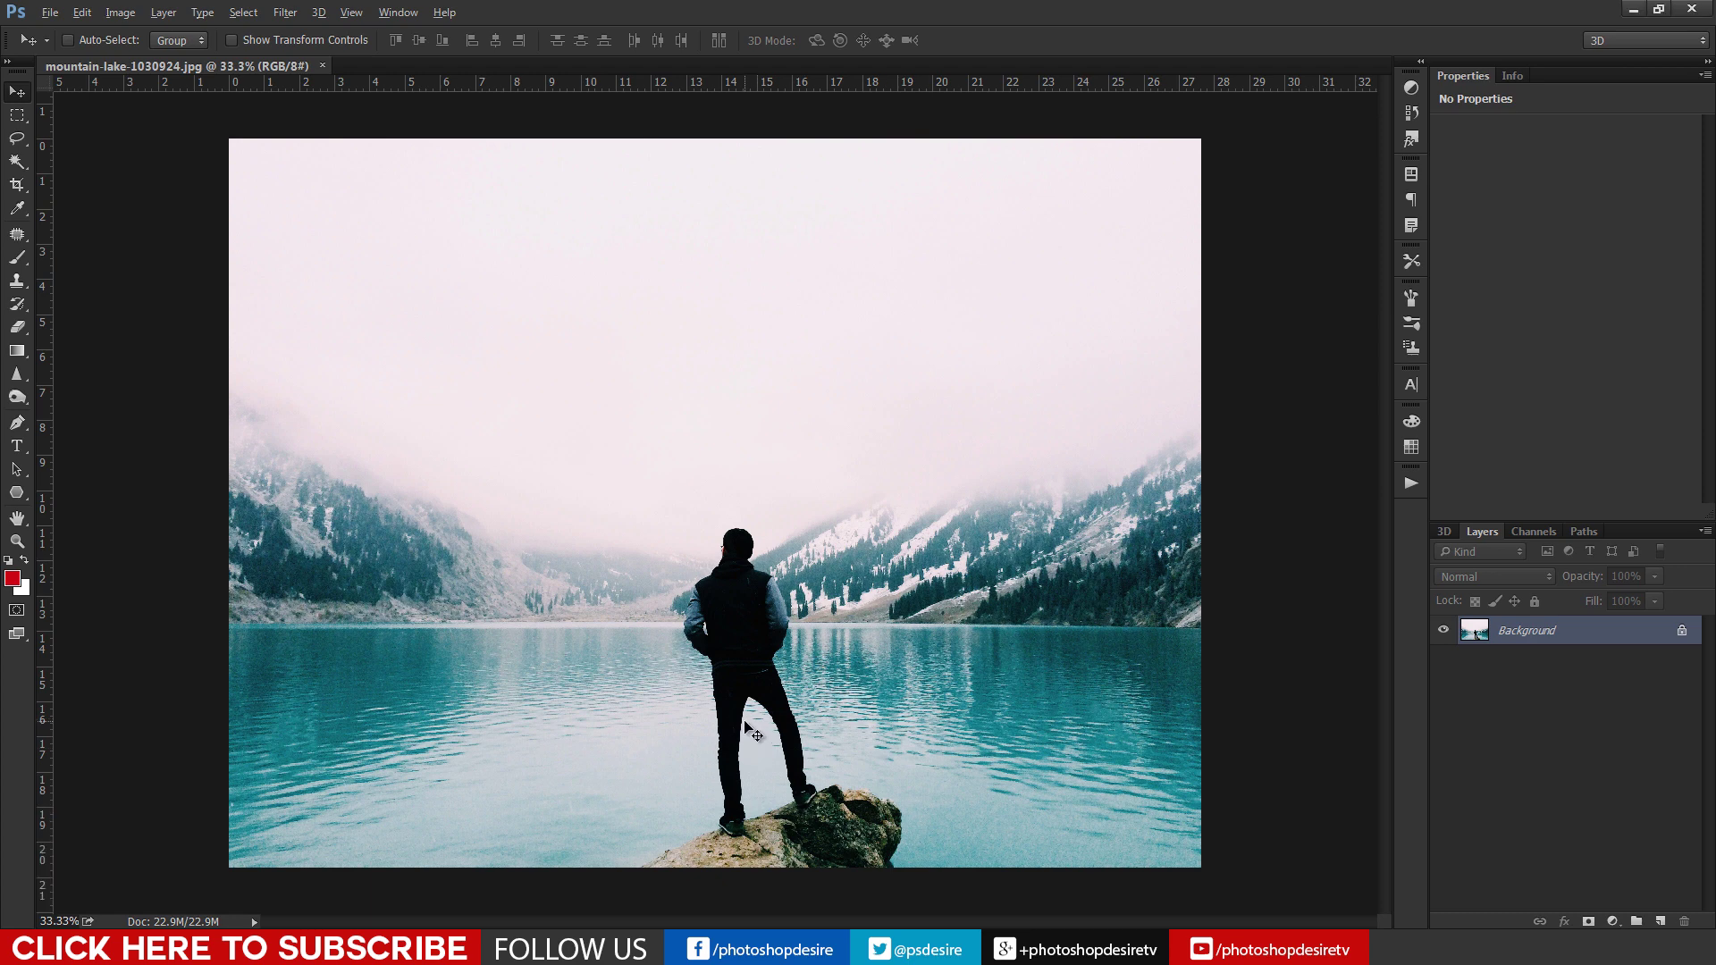
Zoom the canvas to about 76% and frame the man standing on the rock.
{"action": "scroll", "coordinate": [759, 688], "scroll_direction": "up", "scroll_amount": 8}
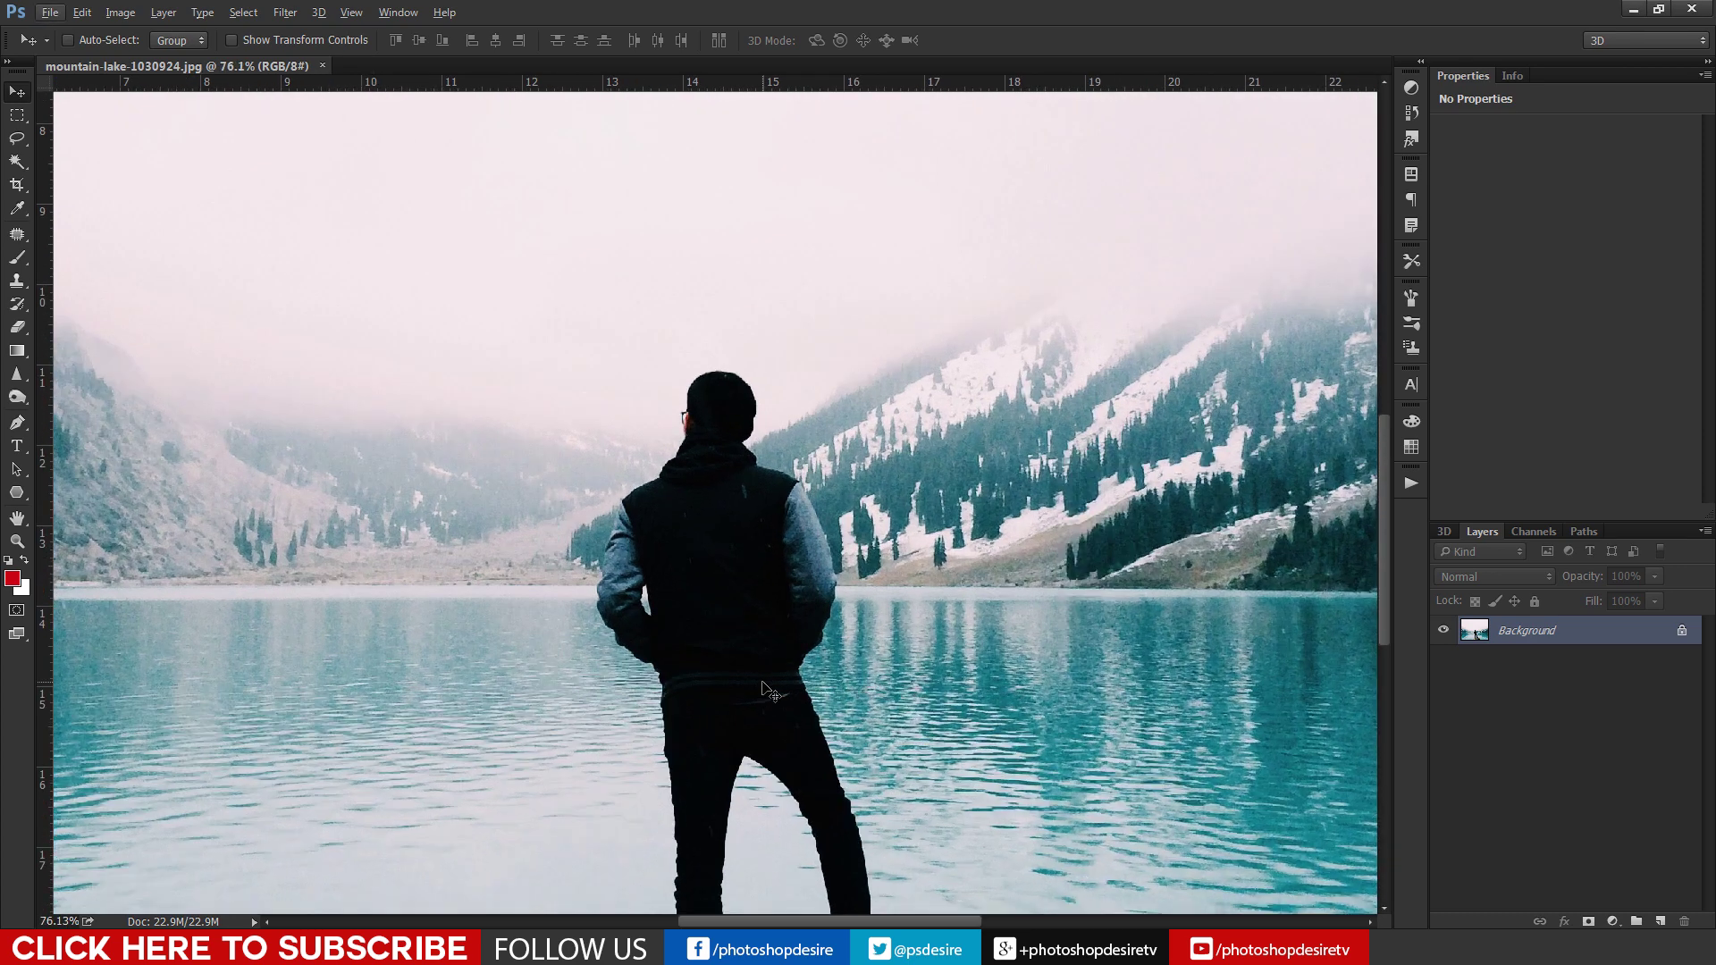
{"action": "scroll", "coordinate": [764, 688], "scroll_direction": "down", "scroll_amount": 5}
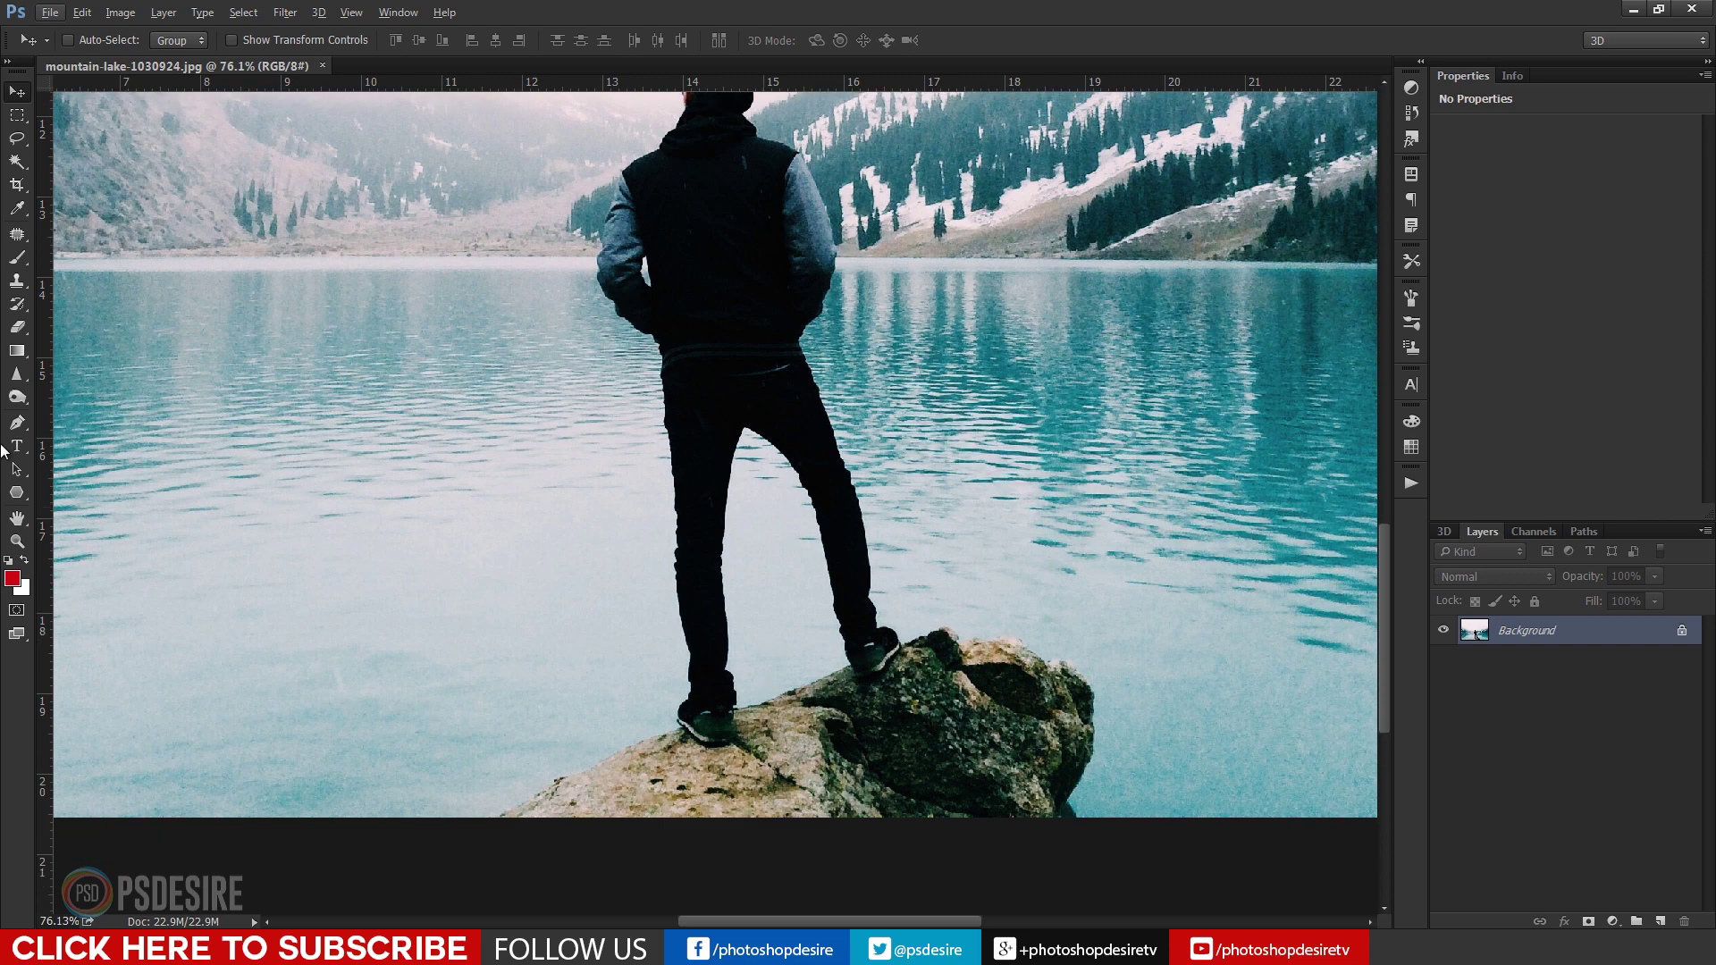
Start a Pen path with anchor points along the rock's edge and up to the man's hip.
{"action": "left_click", "coordinate": [18, 427]}
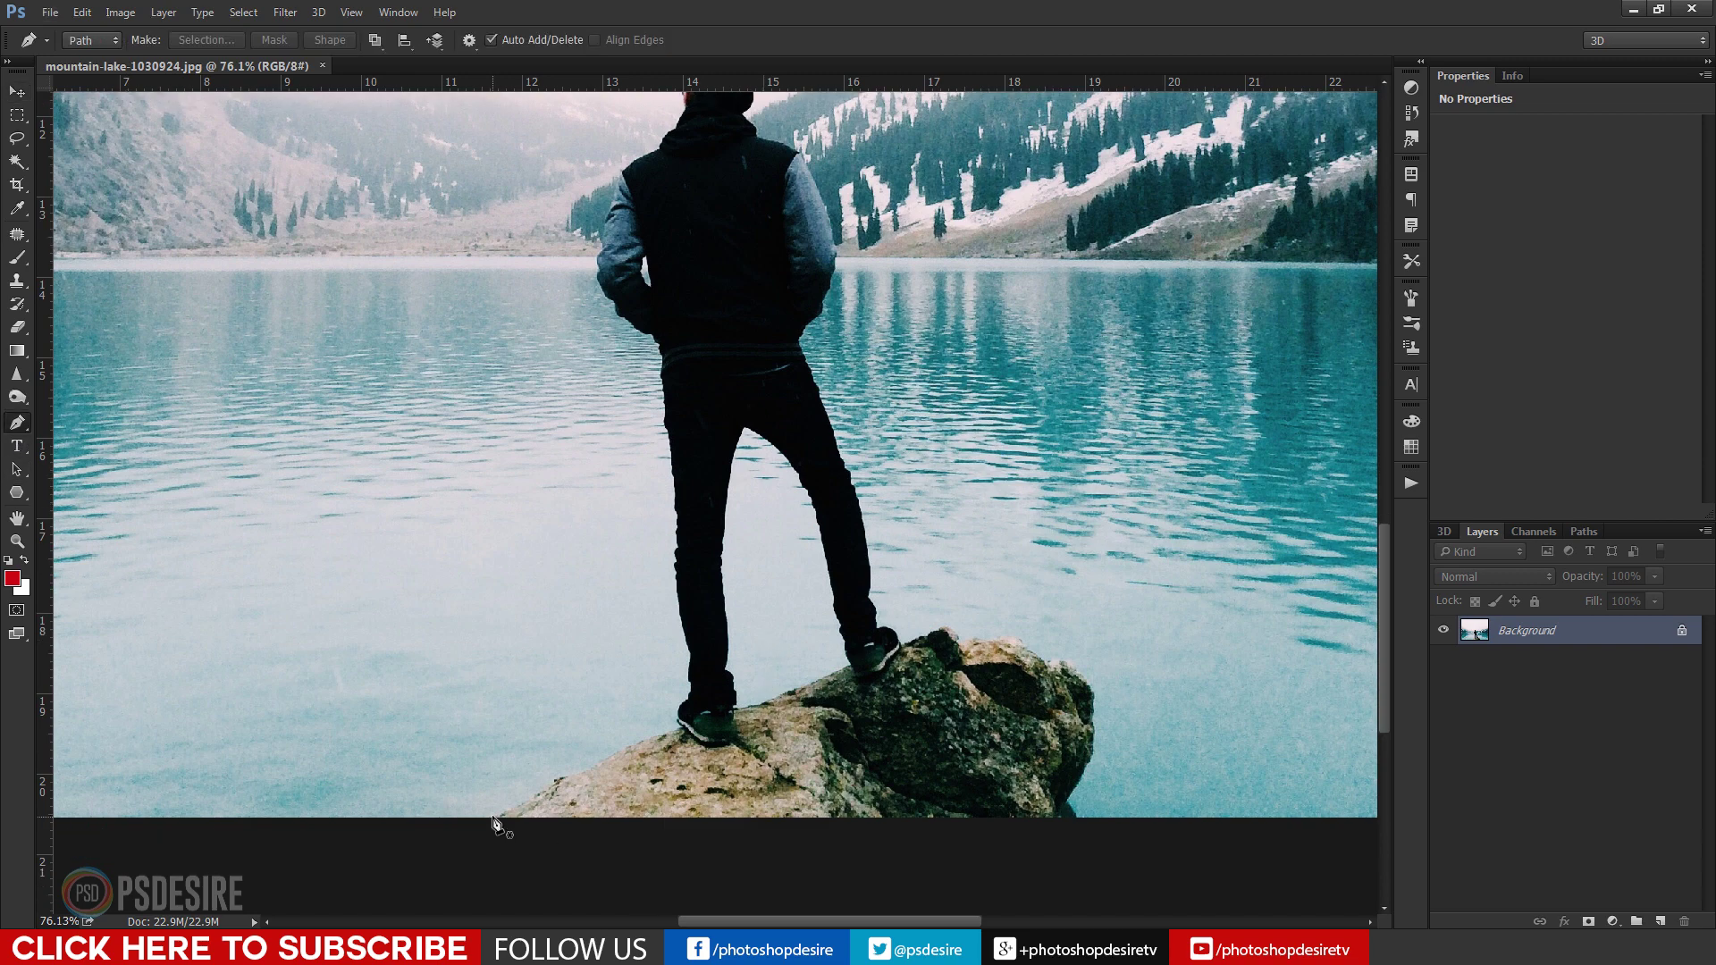
{"action": "left_click", "coordinate": [606, 762]}
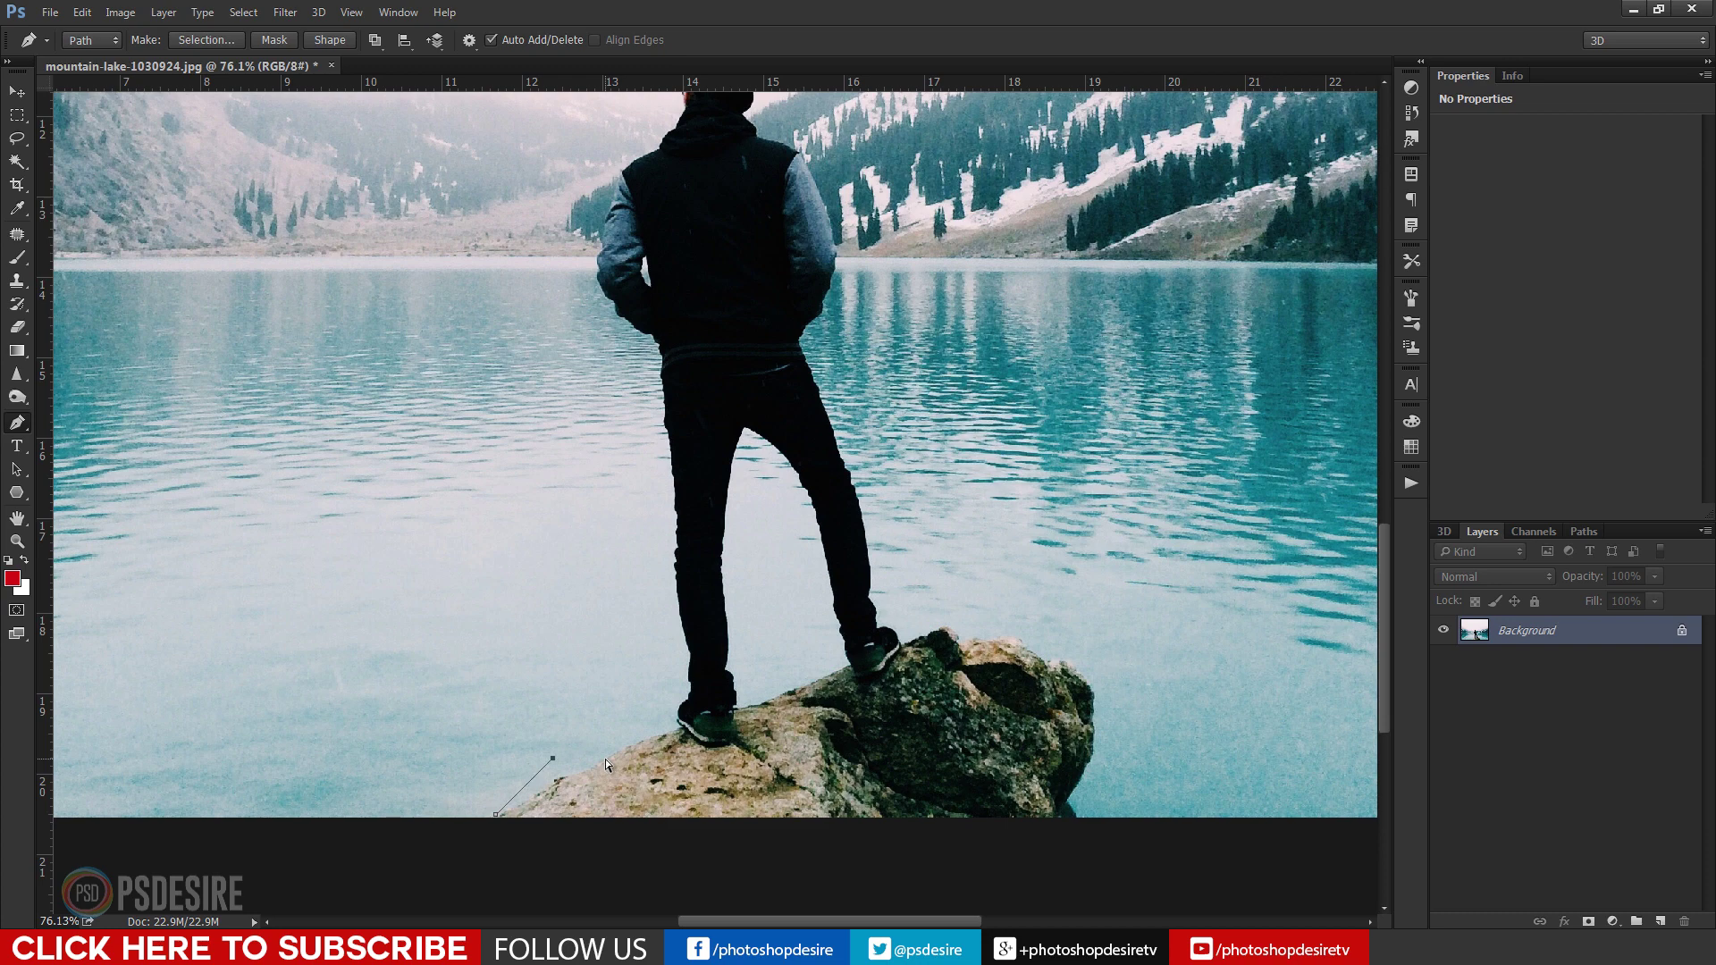
{"action": "left_click", "coordinate": [650, 740]}
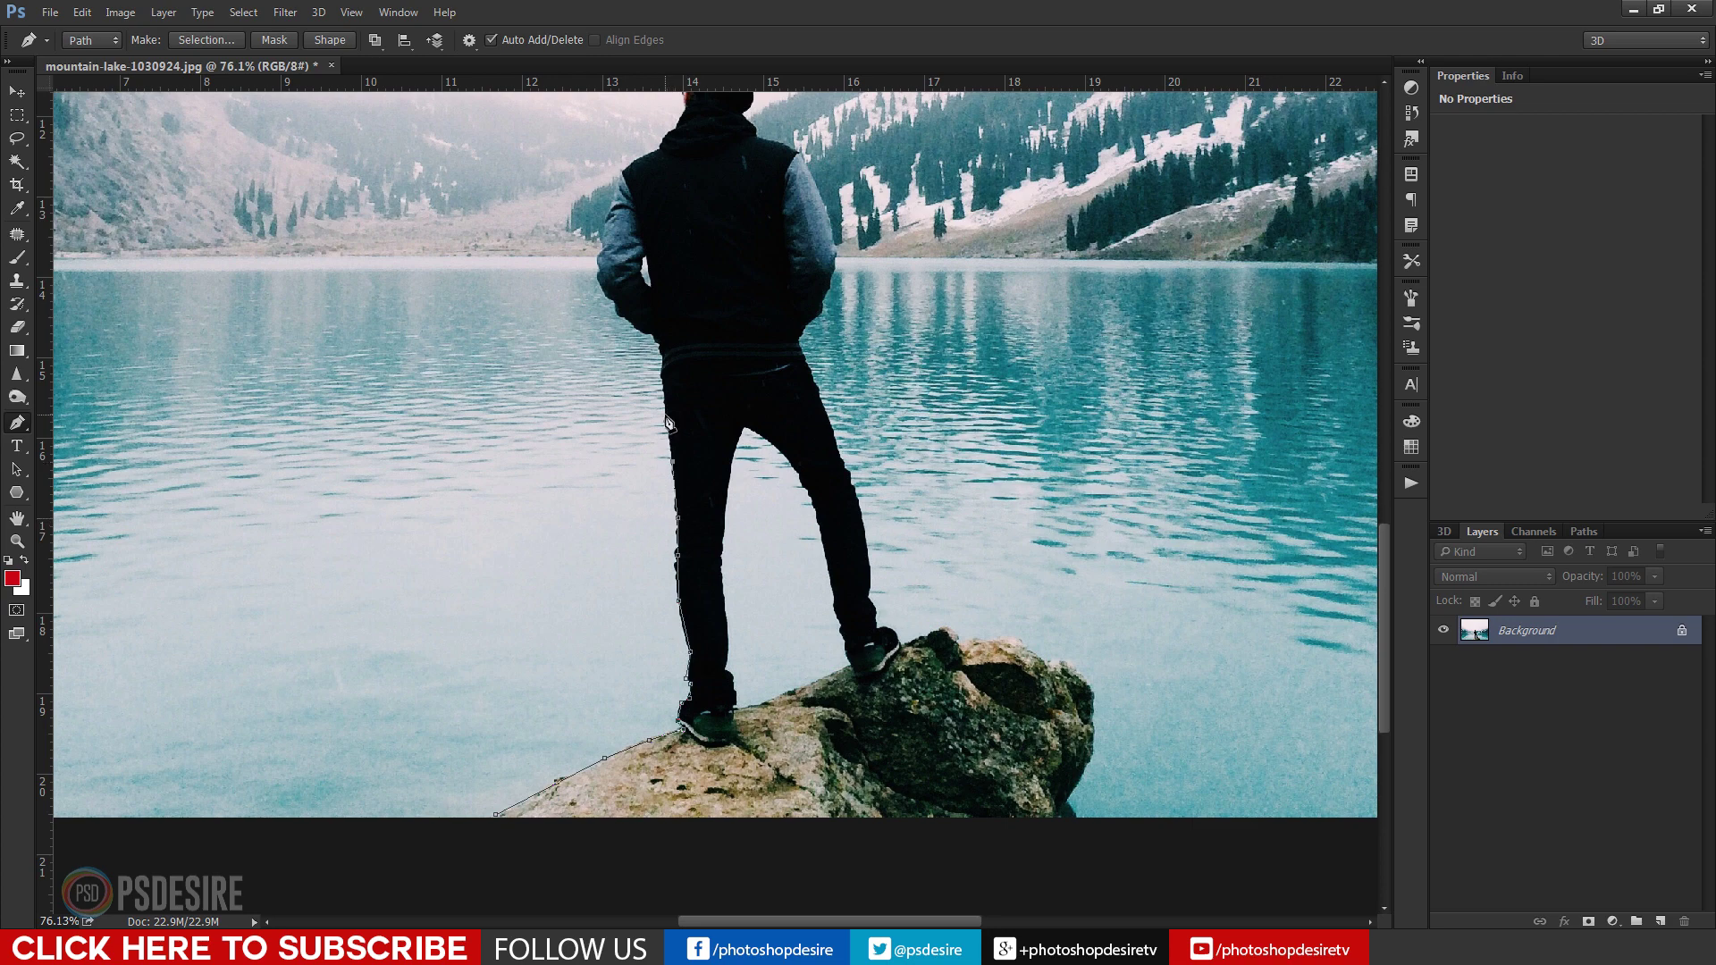
{"action": "left_click", "coordinate": [662, 351]}
{"action": "scroll", "coordinate": [604, 238], "scroll_direction": "up", "scroll_amount": 2}
{"action": "scroll", "coordinate": [665, 213], "scroll_direction": "up", "scroll_amount": 1}
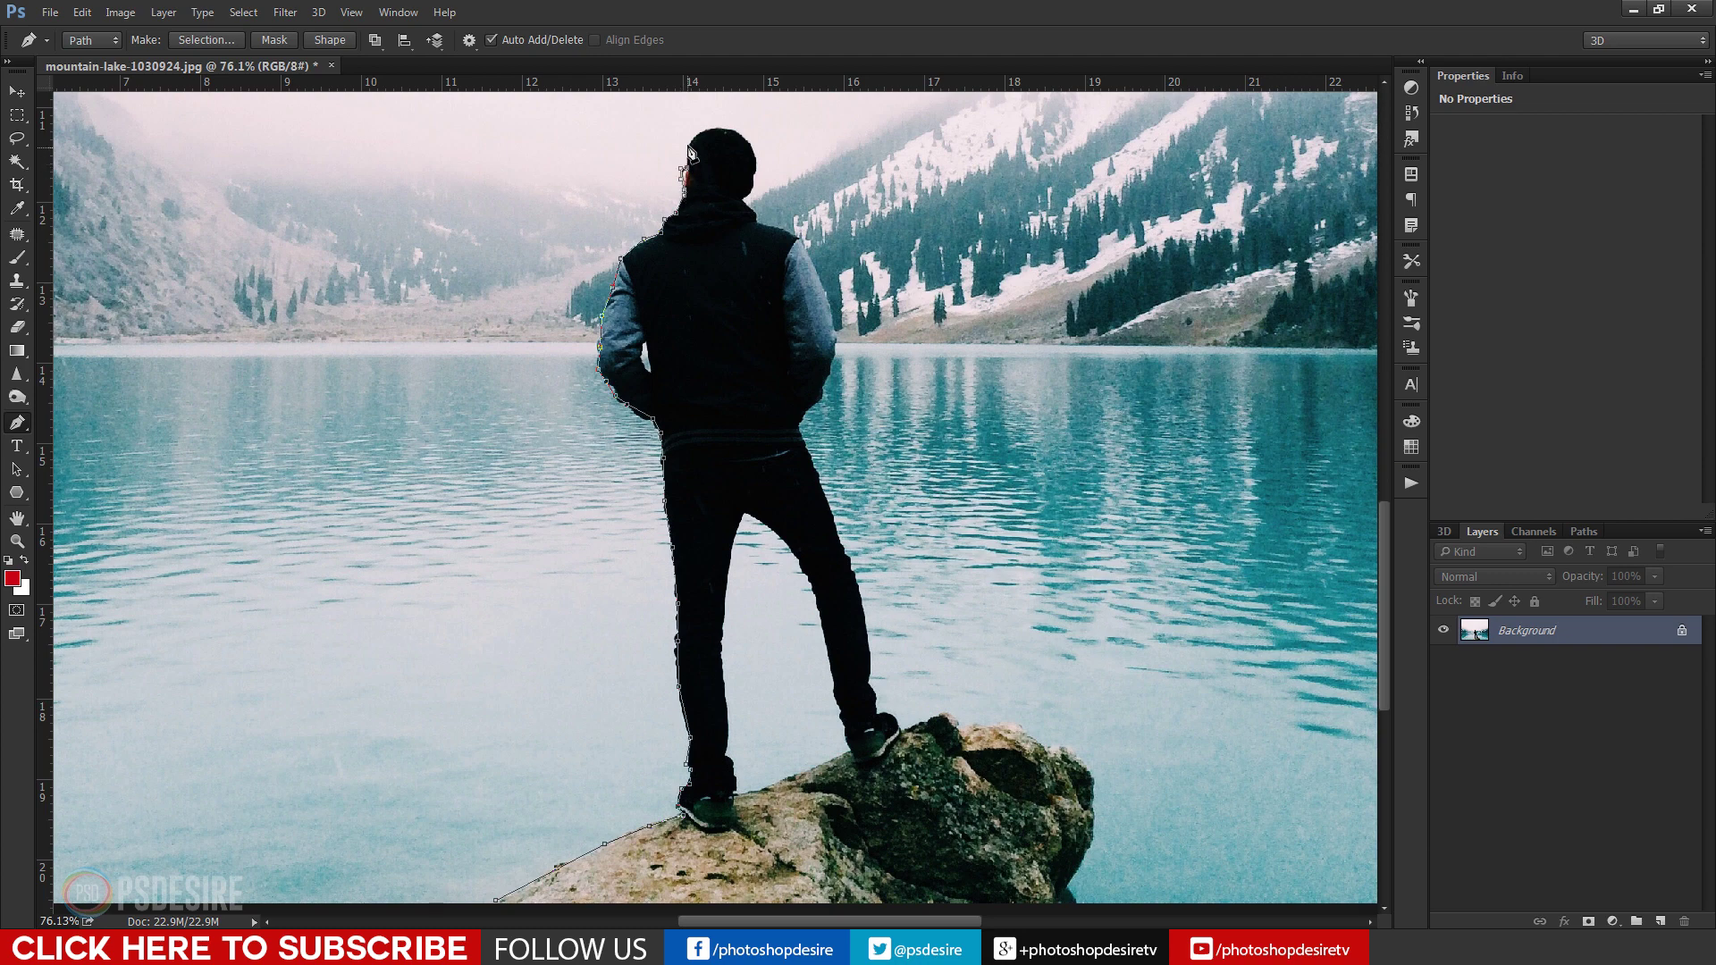
Continue the path with curved points over his head and lower leg, then down the rock's right edge.
{"action": "left_click_drag", "start_coordinate": [722, 131], "coordinate": [756, 162]}
{"action": "left_click_drag", "start_coordinate": [871, 669], "coordinate": [874, 699]}
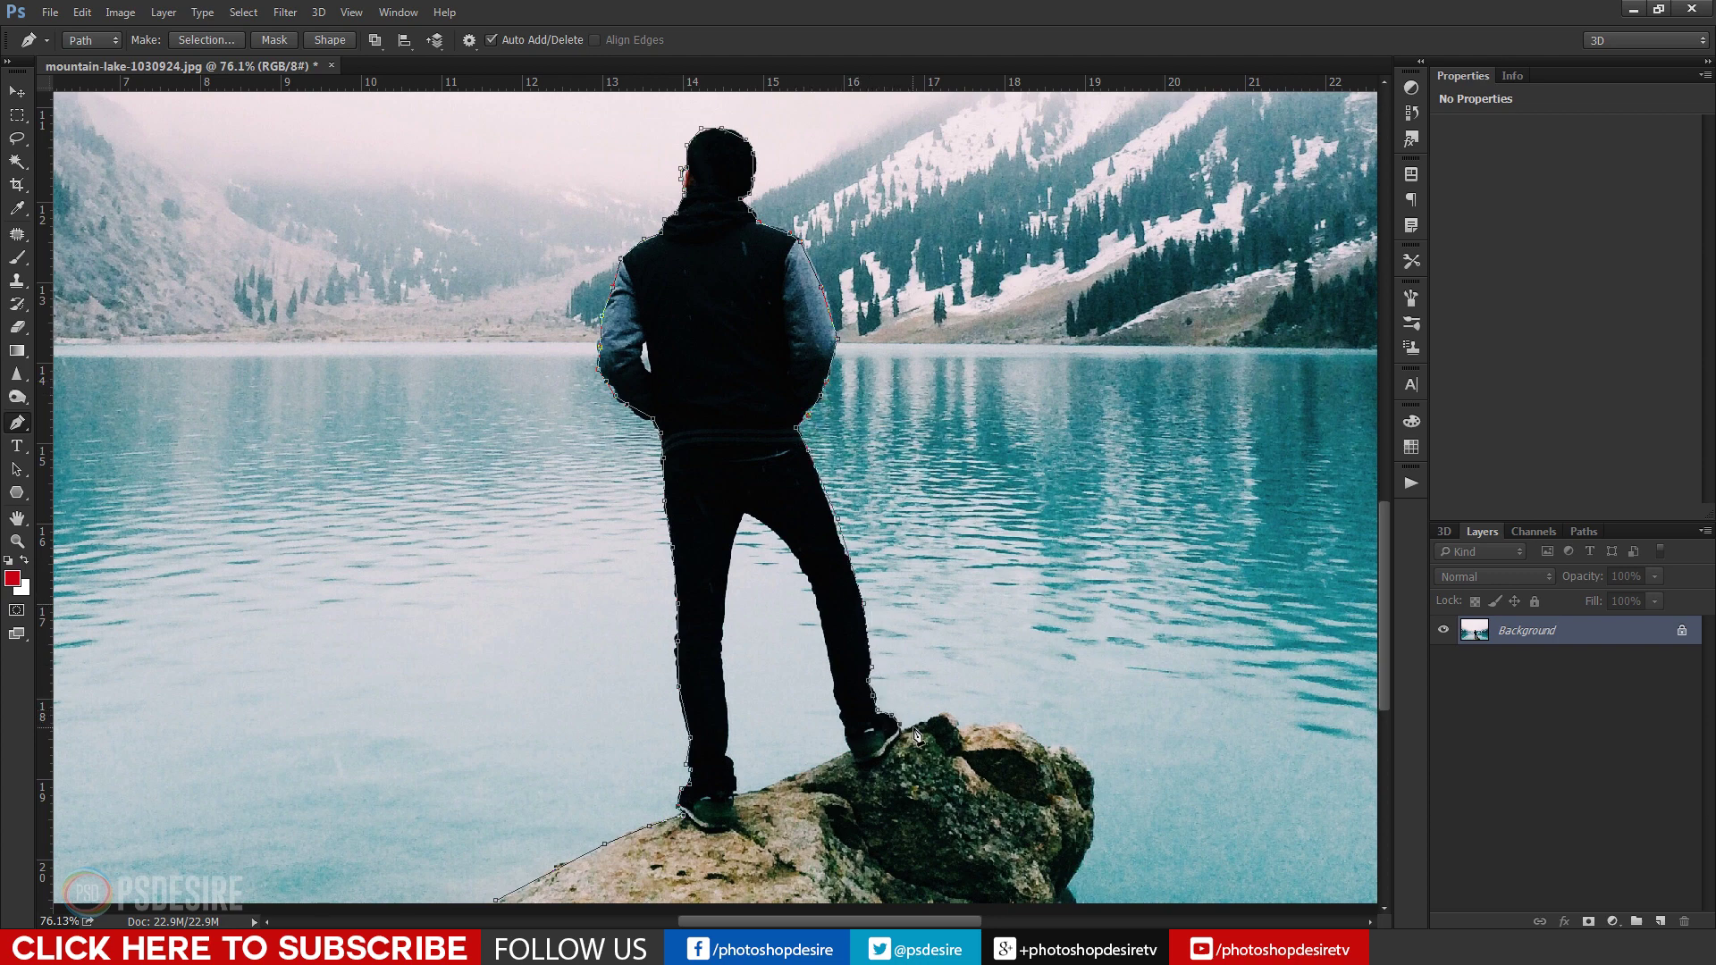
{"action": "left_click", "coordinate": [1071, 757]}
{"action": "left_click", "coordinate": [1092, 774]}
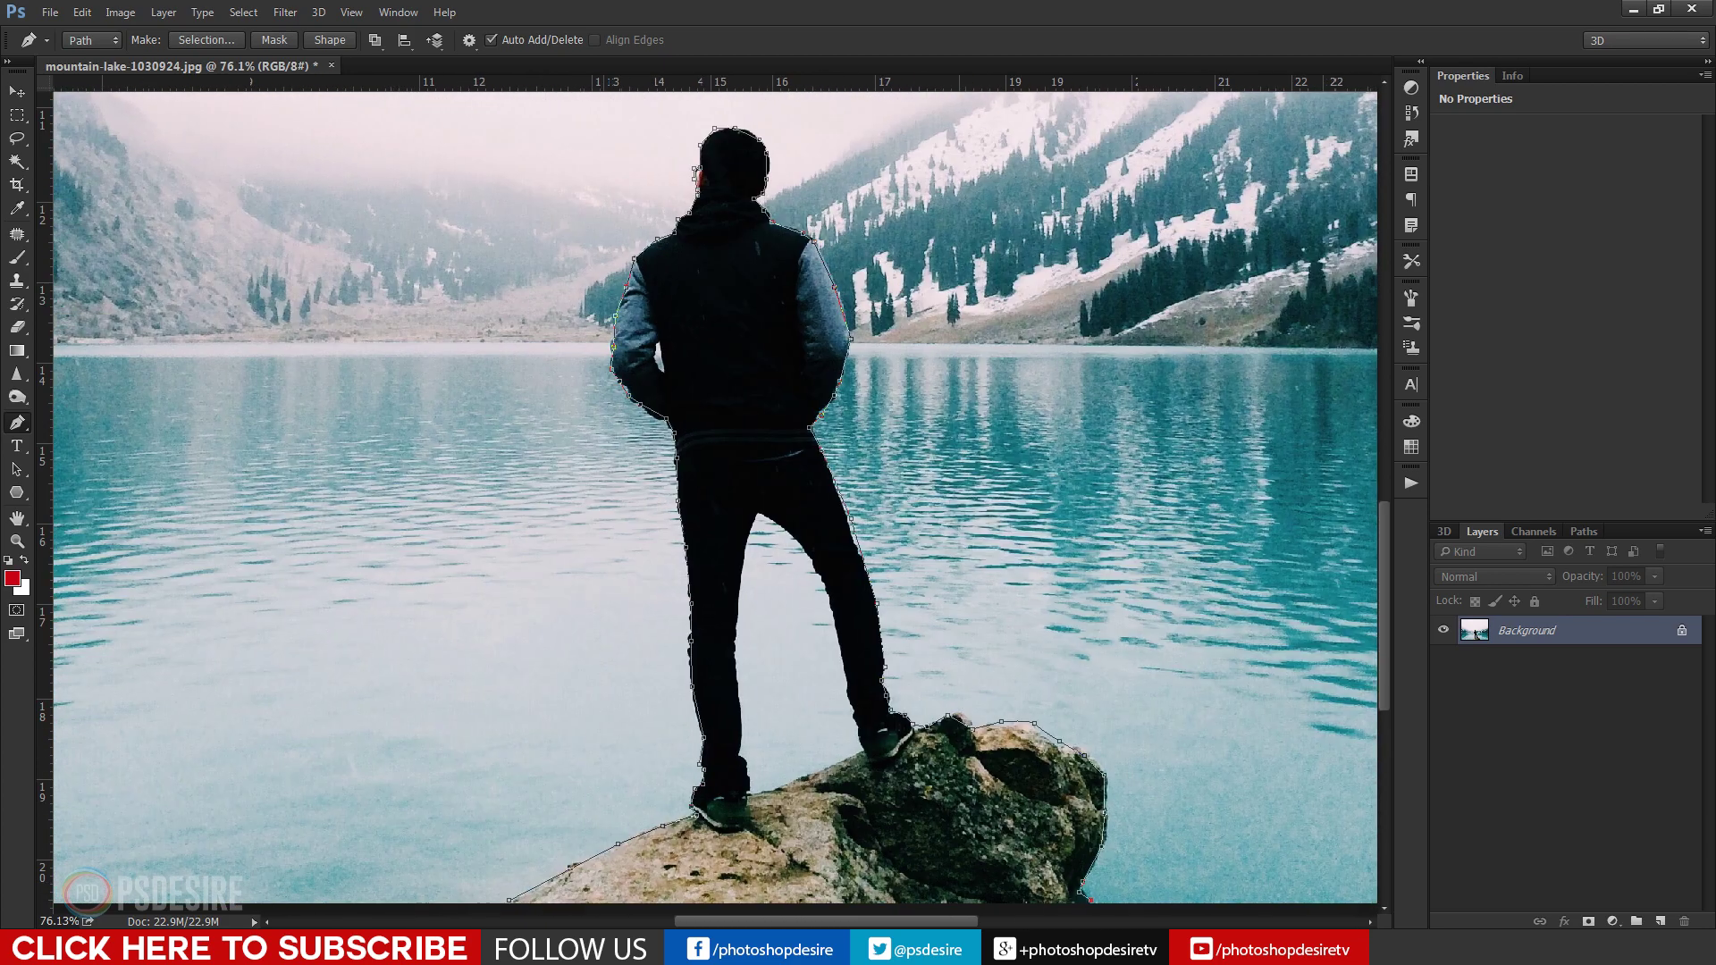
{"action": "scroll", "coordinate": [1074, 899], "scroll_direction": "down", "scroll_amount": 1}
Close the path below the image and bring up its context menu for Make Selection.
{"action": "left_click", "coordinate": [1069, 891]}
{"action": "left_click", "coordinate": [584, 891]}
{"action": "left_click", "coordinate": [469, 883]}
{"action": "left_click", "coordinate": [498, 843]}
{"action": "right_click", "coordinate": [761, 251]}
Convert the pen path into an active selection.
{"action": "left_click", "coordinate": [813, 331]}
{"action": "key", "text": "Return"}
{"action": "scroll", "coordinate": [865, 410], "scroll_direction": "up", "scroll_amount": 2}
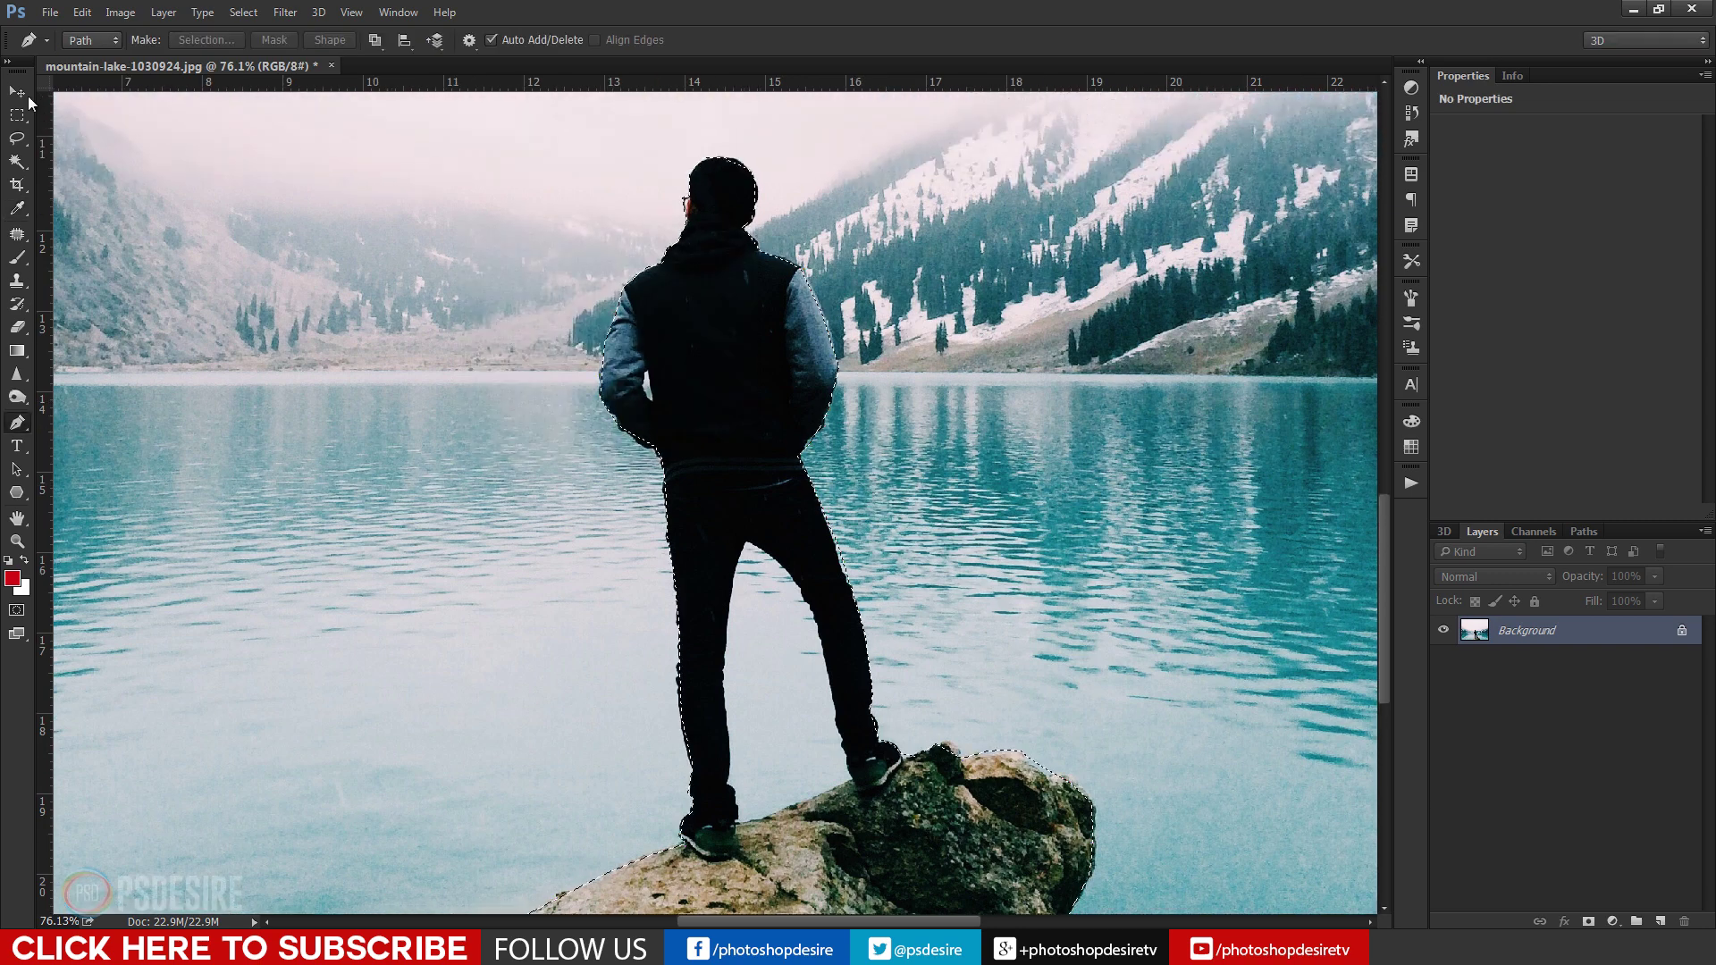
{"action": "key", "text": "v"}
{"action": "scroll", "coordinate": [657, 374], "scroll_direction": "up", "scroll_amount": 2}
{"action": "scroll", "coordinate": [656, 373], "scroll_direction": "up", "scroll_amount": 5}
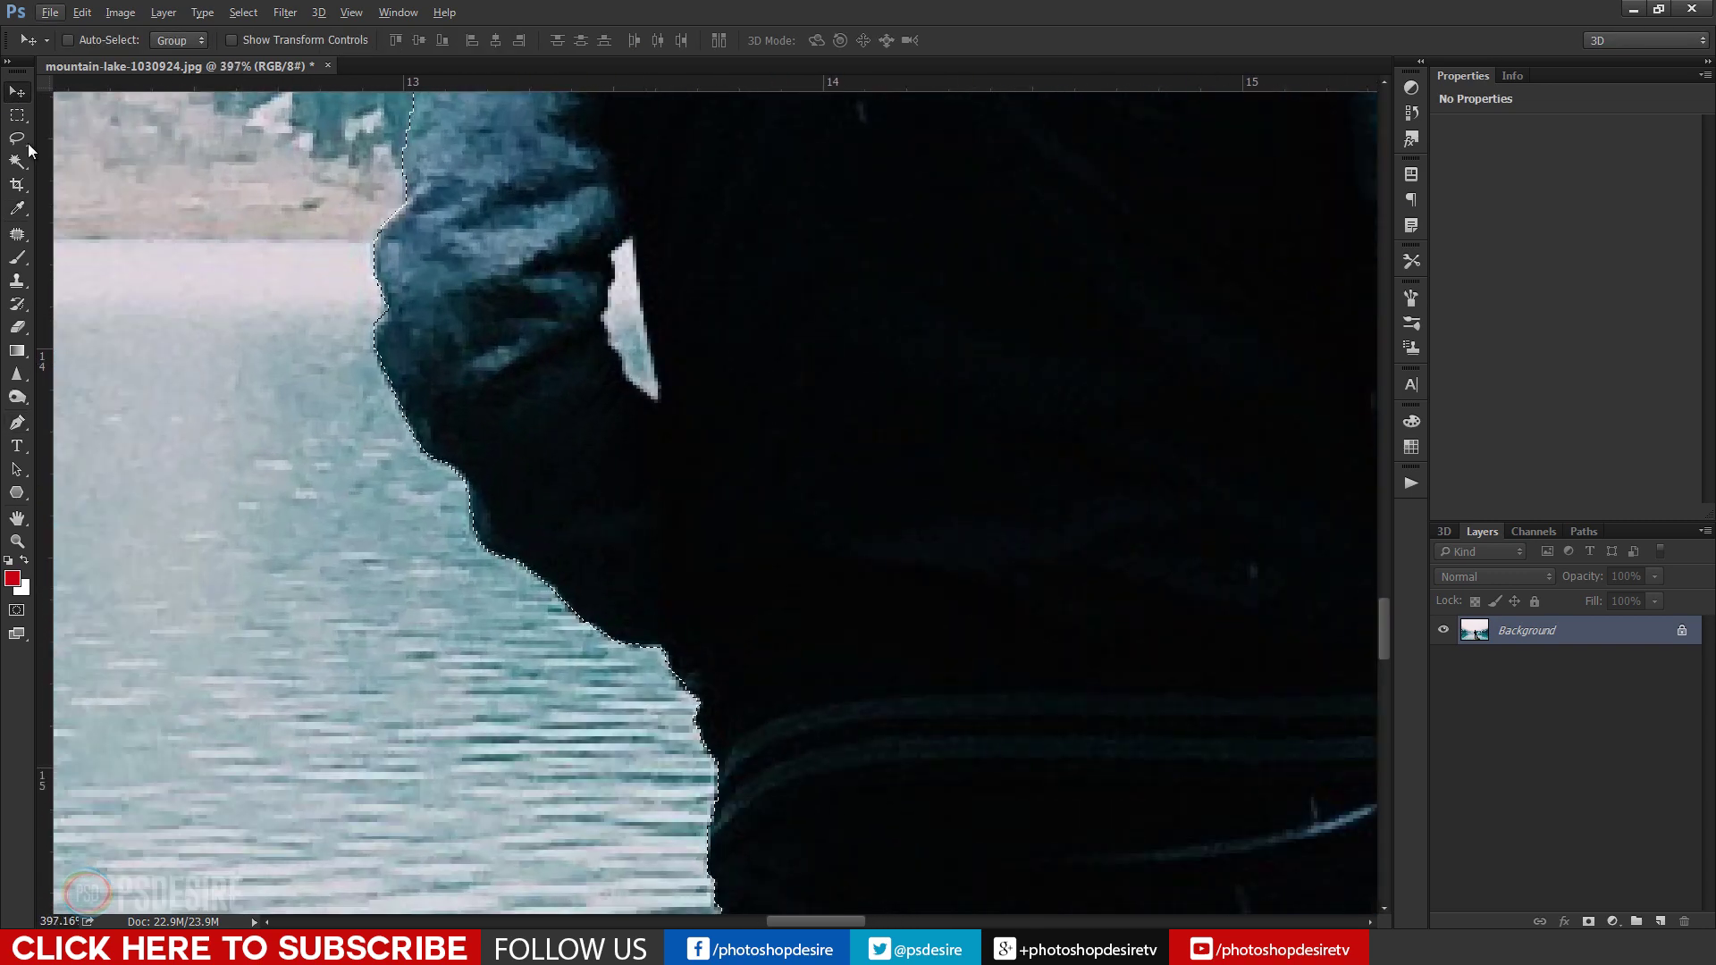
Subtract the sky gap beside his arm from the selection with the Lasso.
{"action": "key", "text": "l"}
{"action": "left_click_drag", "start_coordinate": [625, 248], "coordinate": [614, 340]}
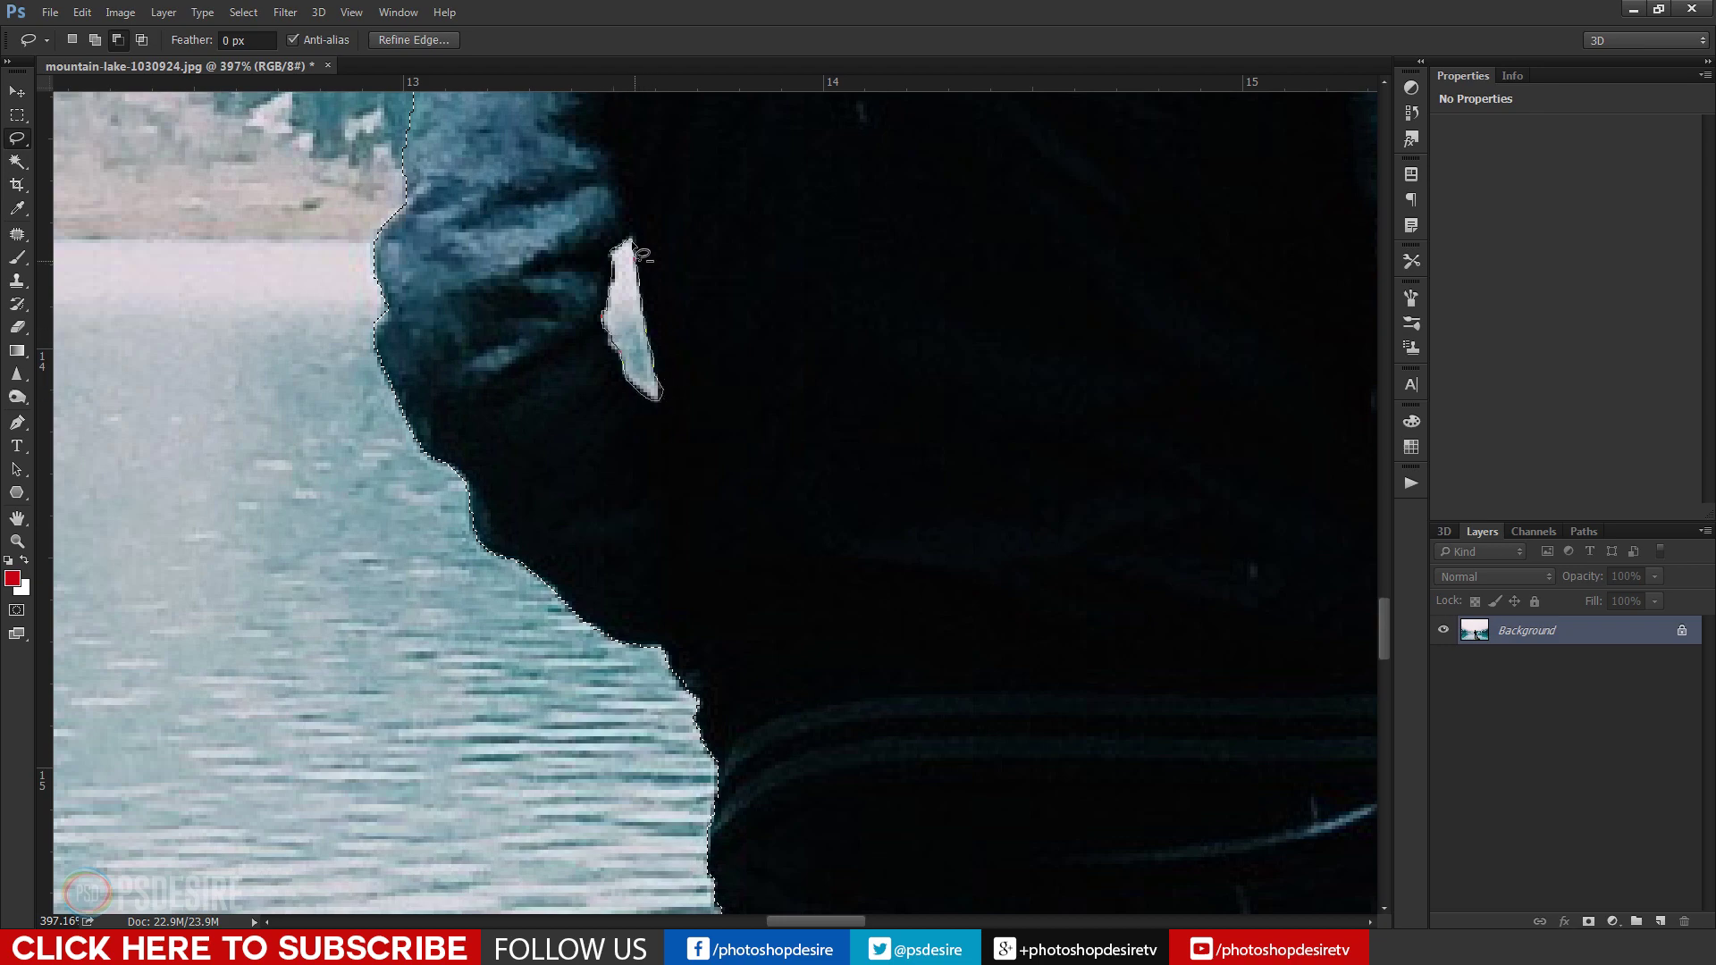
{"action": "scroll", "coordinate": [643, 250], "scroll_direction": "down", "scroll_amount": 10}
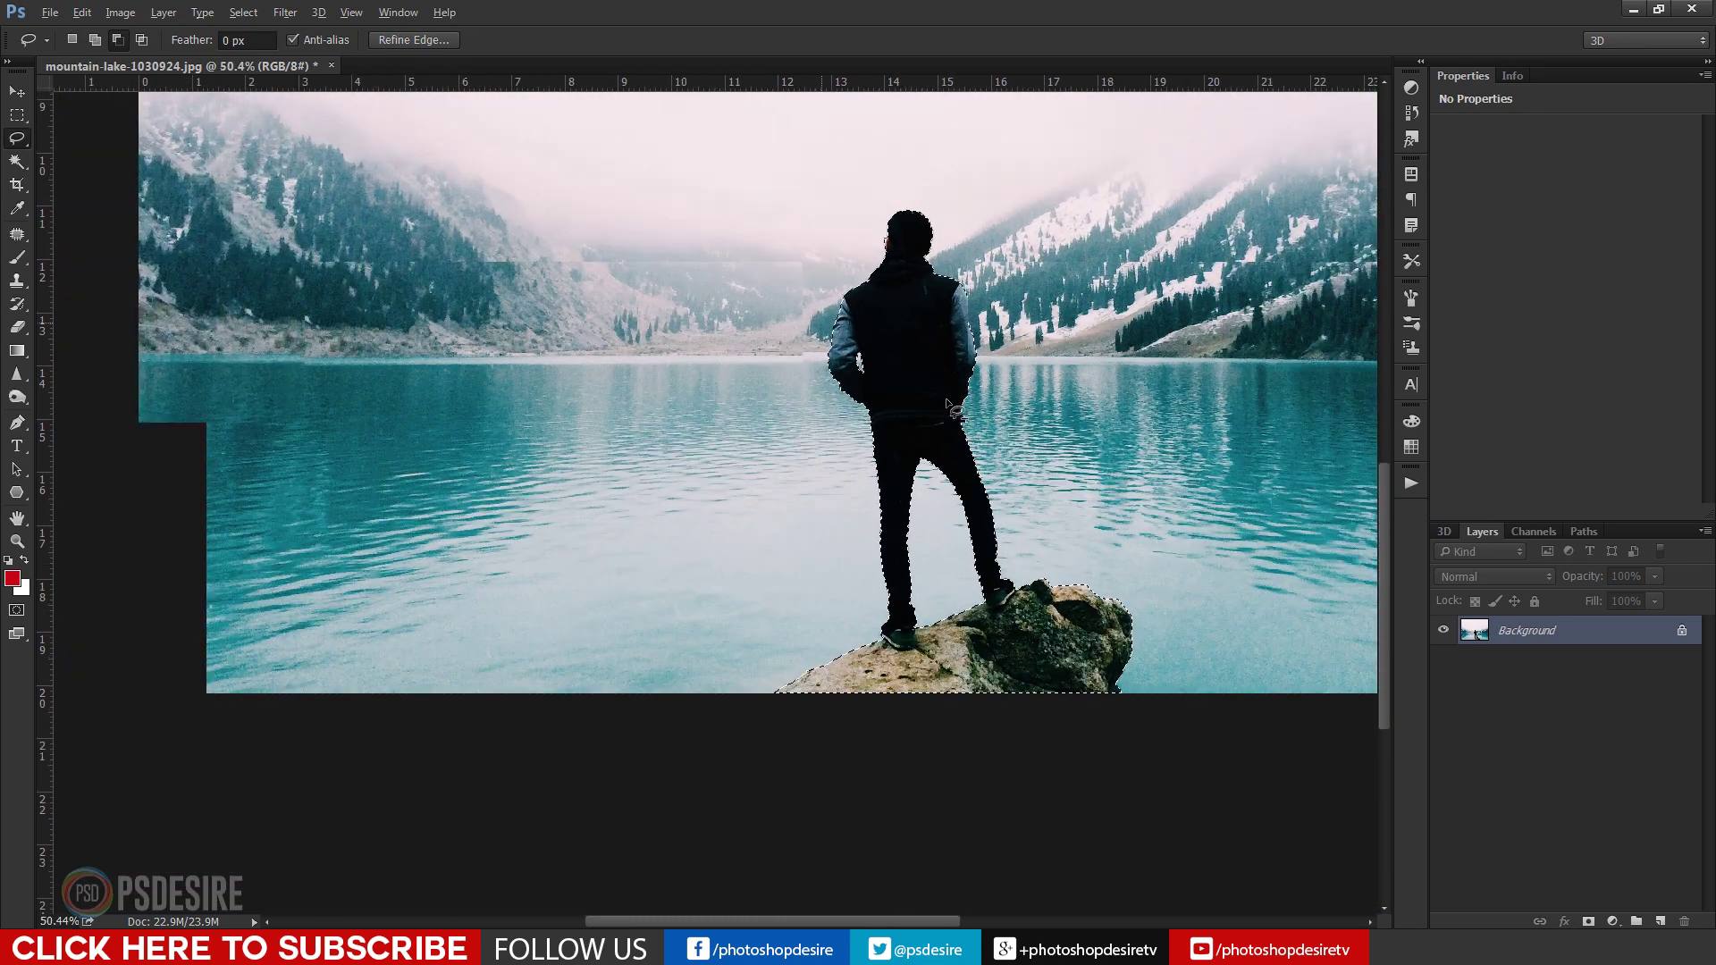
{"action": "scroll", "coordinate": [1017, 416], "scroll_direction": "down", "scroll_amount": 2}
{"action": "scroll", "coordinate": [1125, 452], "scroll_direction": "up", "scroll_amount": 2}
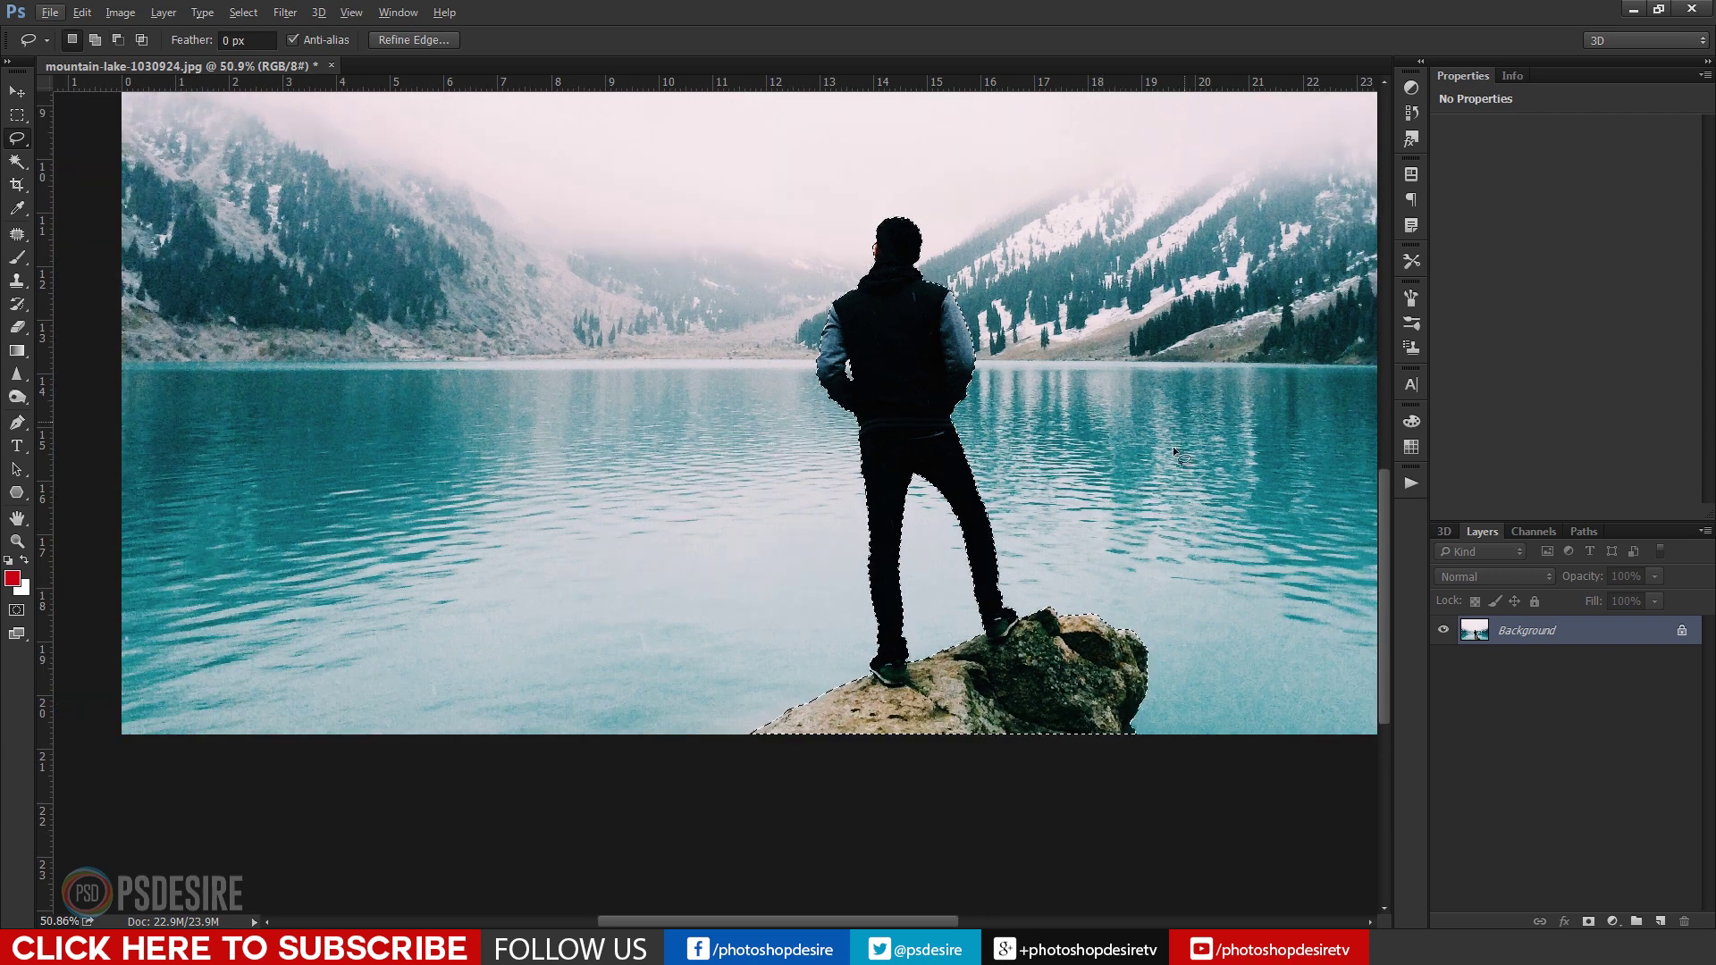
{"action": "left_click_drag", "start_coordinate": [1171, 458], "coordinate": [851, 669]}
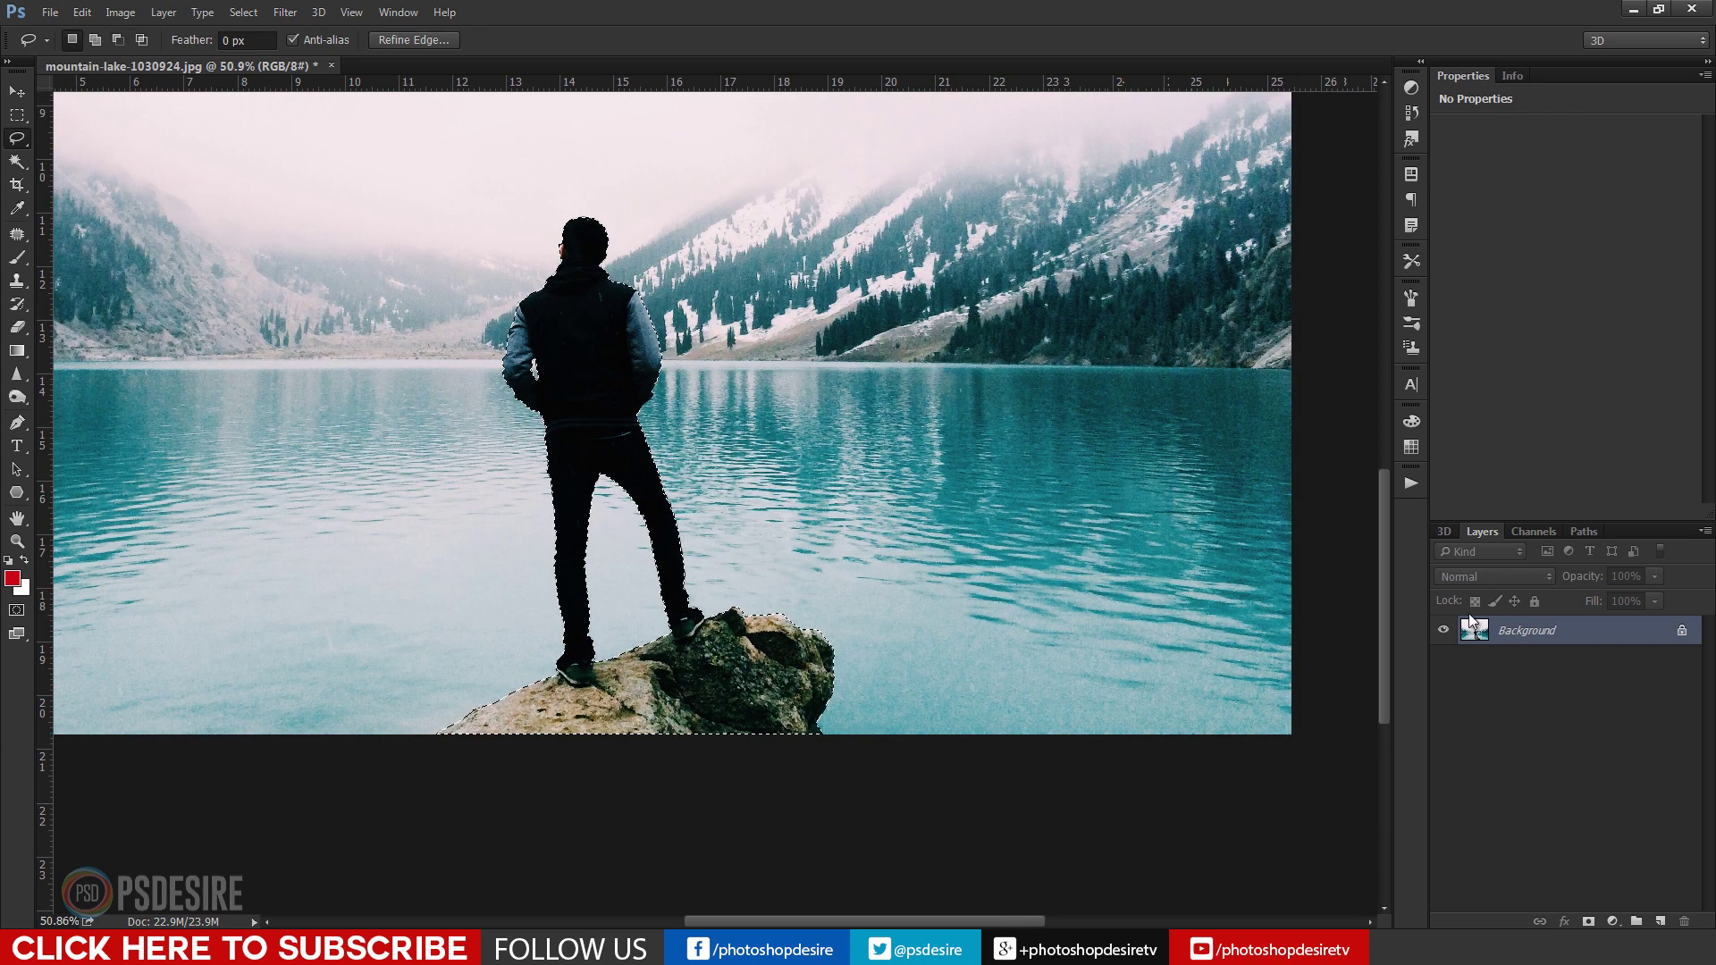
Copy the man and rock to a new layer, check it against the hidden Background, and begin renaming it.
{"action": "key", "text": "ctrl+j"}
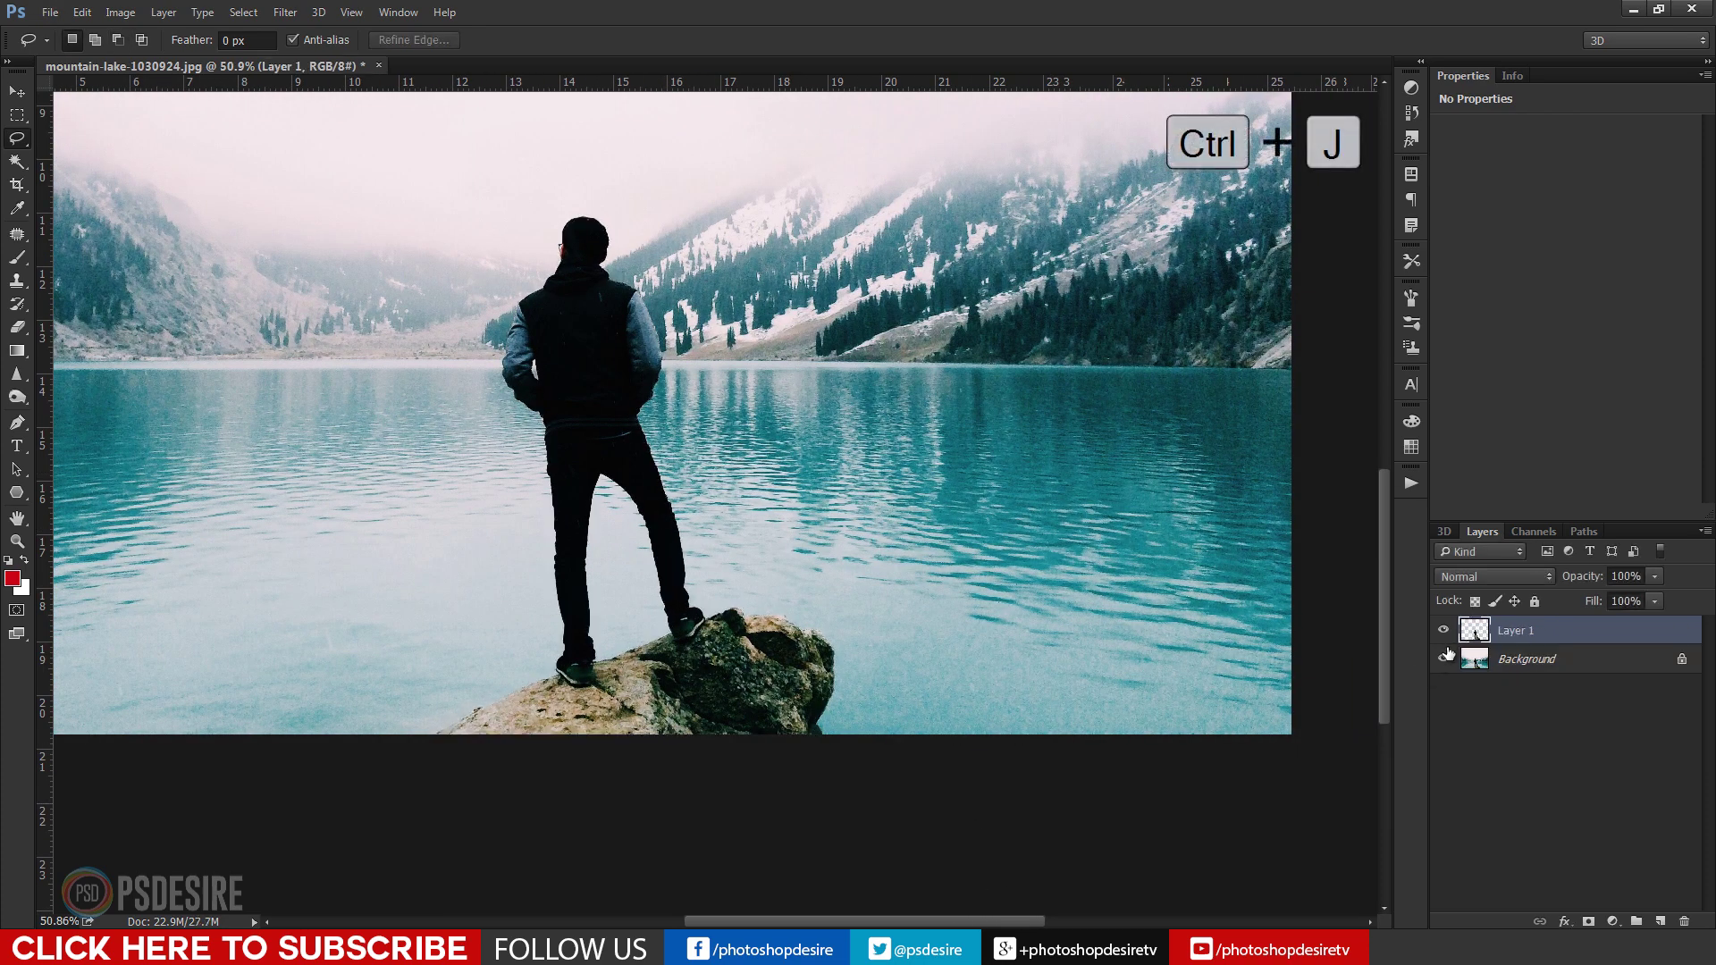
{"action": "left_click", "coordinate": [1441, 661]}
{"action": "scroll", "coordinate": [531, 379], "scroll_direction": "down", "scroll_amount": 5}
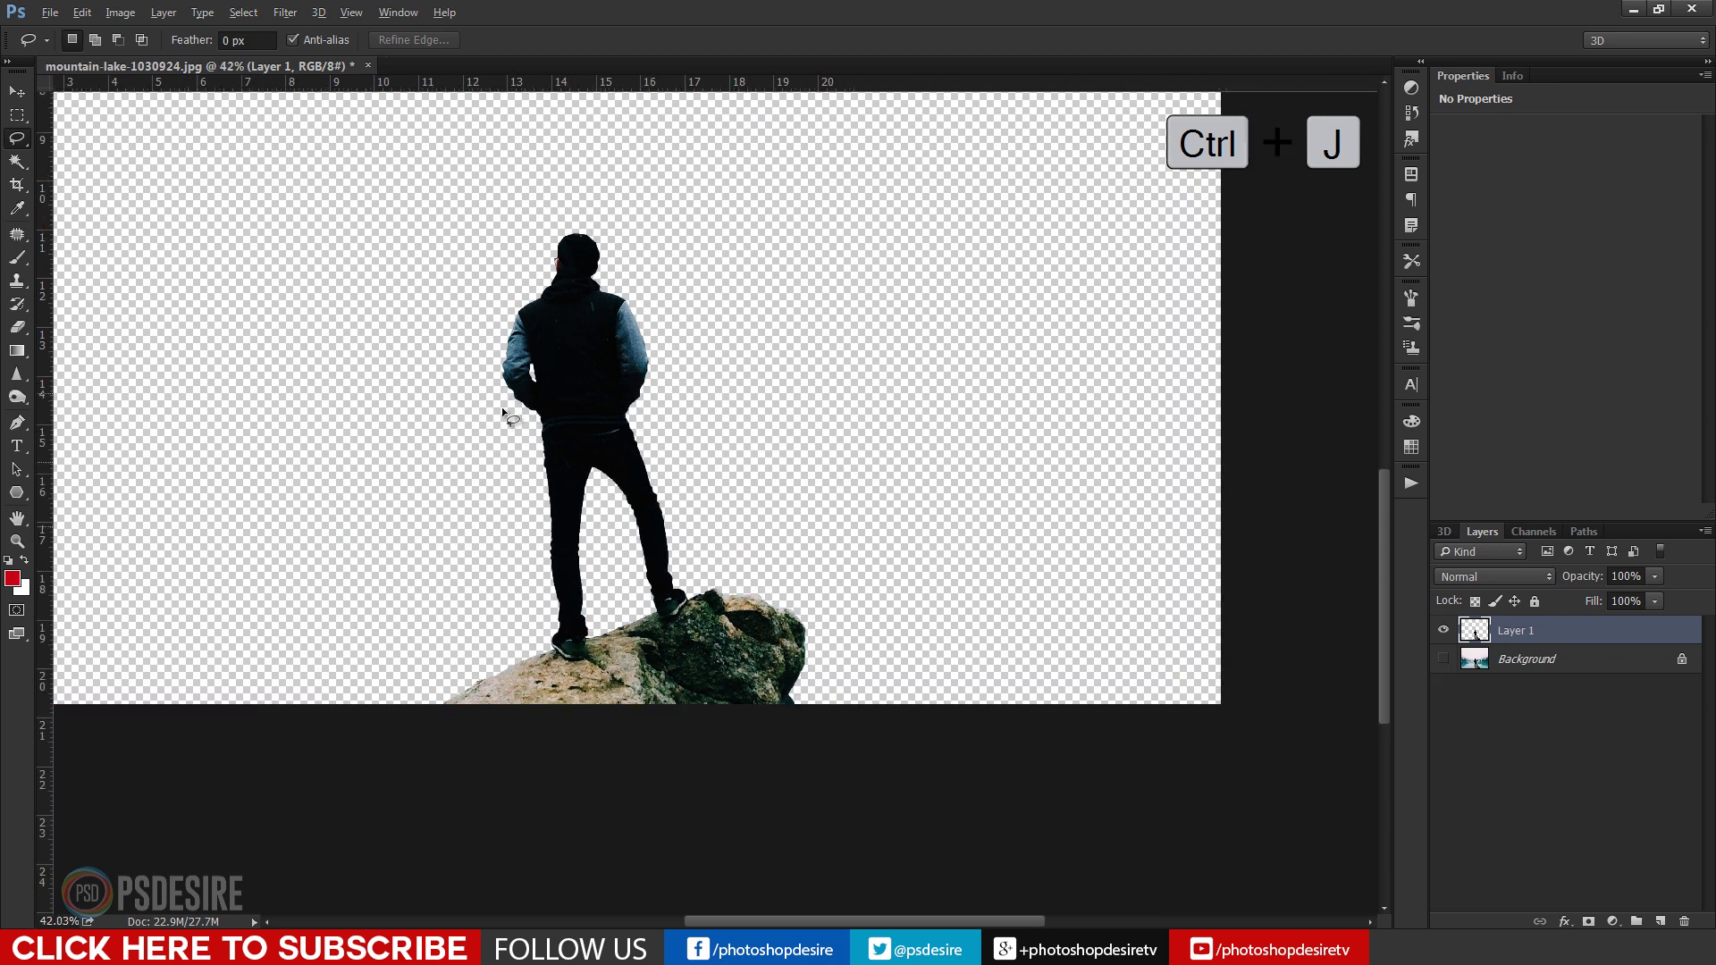
{"action": "scroll", "coordinate": [581, 487], "scroll_direction": "up", "scroll_amount": 3}
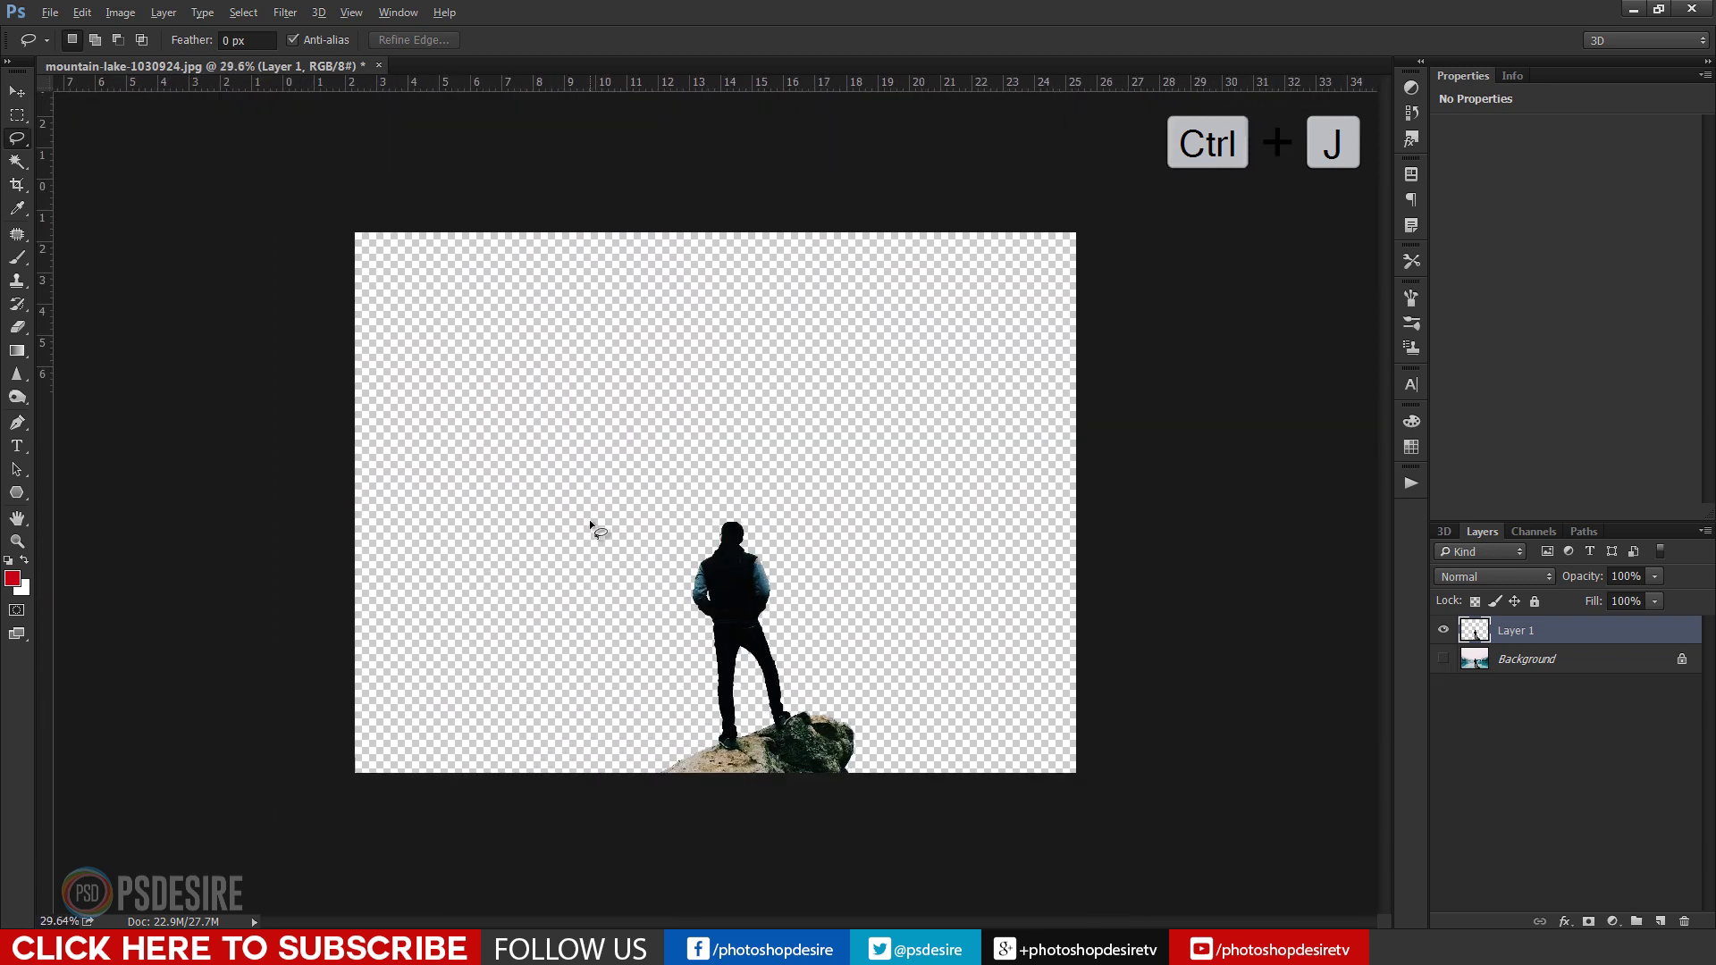
{"action": "key", "text": "v"}
{"action": "scroll", "coordinate": [705, 742], "scroll_direction": "up", "scroll_amount": 3}
{"action": "scroll", "coordinate": [930, 706], "scroll_direction": "down", "scroll_amount": 2}
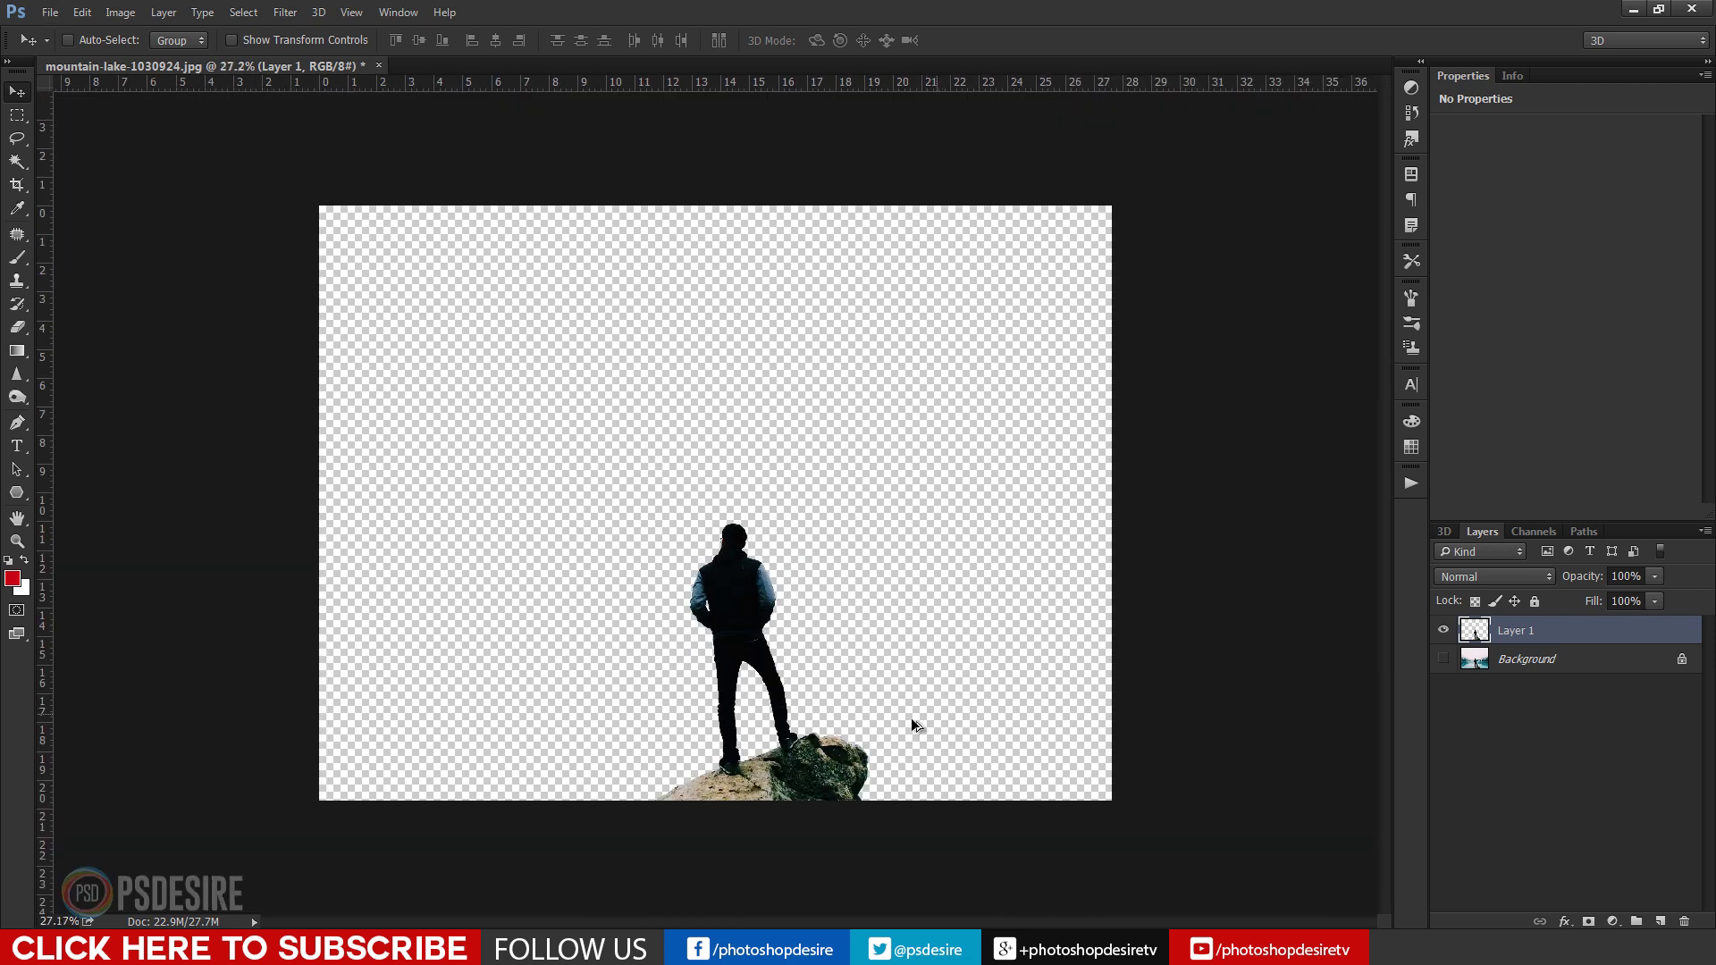
{"action": "scroll", "coordinate": [904, 720], "scroll_direction": "up", "scroll_amount": 3}
{"action": "left_click", "coordinate": [1443, 661]}
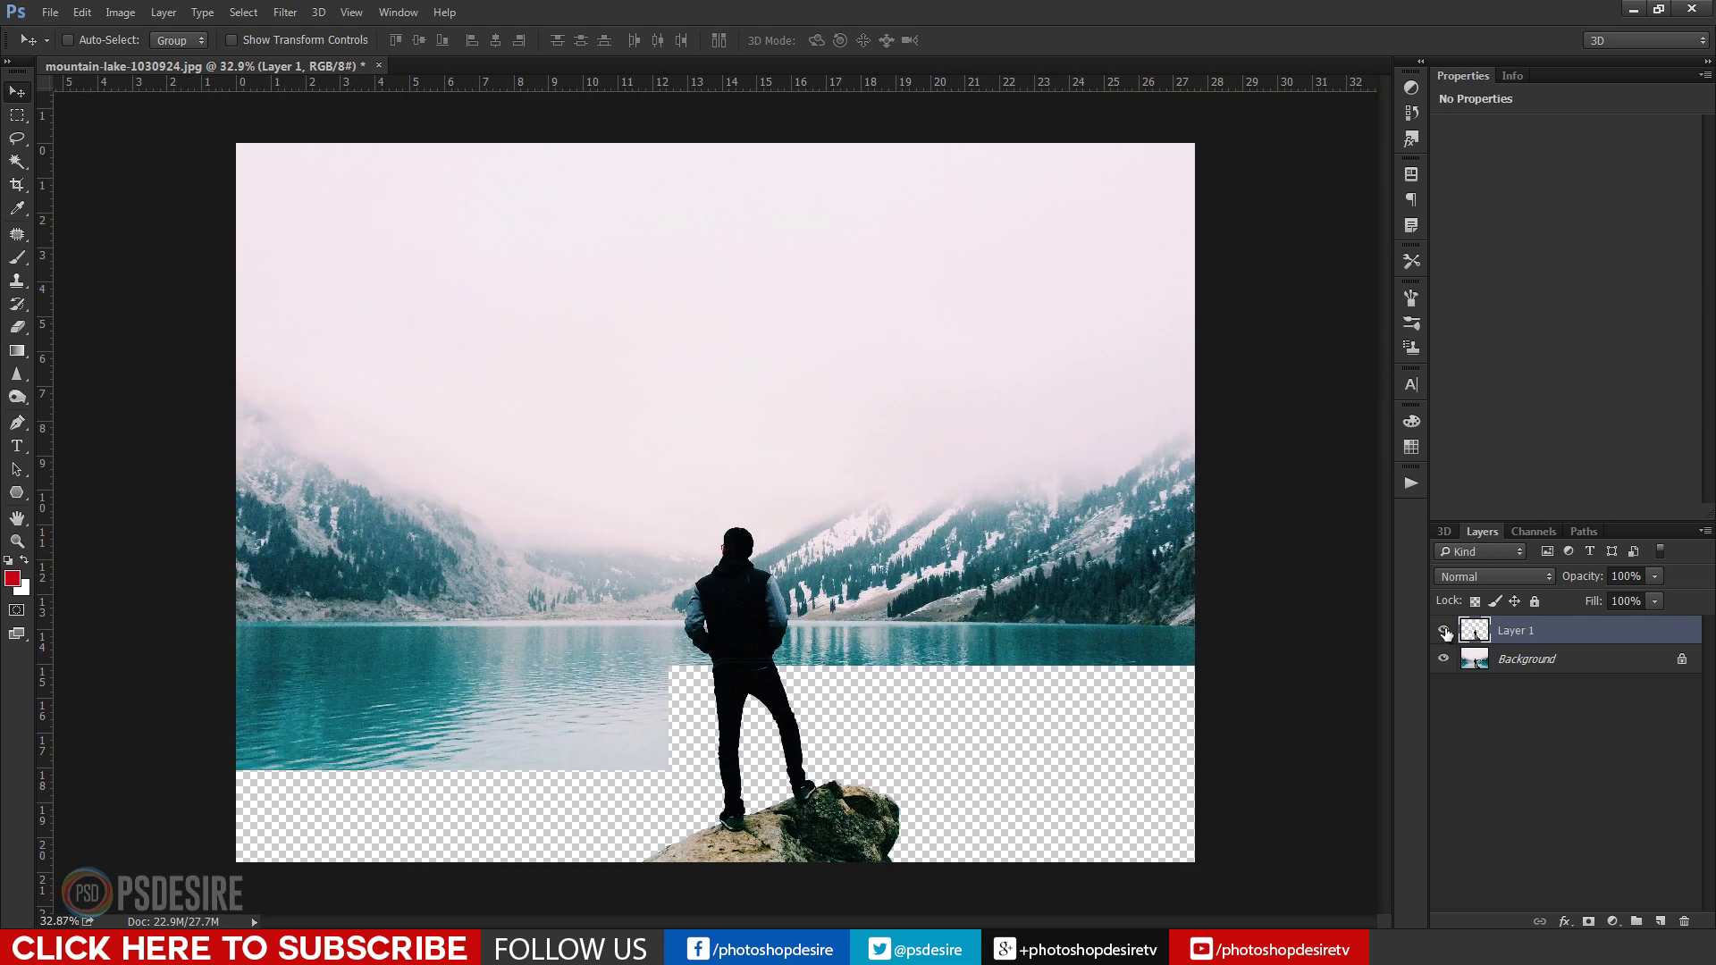
{"action": "left_click", "coordinate": [1474, 632], "text": "ctrl"}
{"action": "double_click", "coordinate": [1541, 628]}
Rename the cut-out layer to 'man' and select the Background layer.
{"action": "type", "text": "man"}
{"action": "left_click", "coordinate": [1512, 783]}
{"action": "left_click", "coordinate": [1517, 666]}
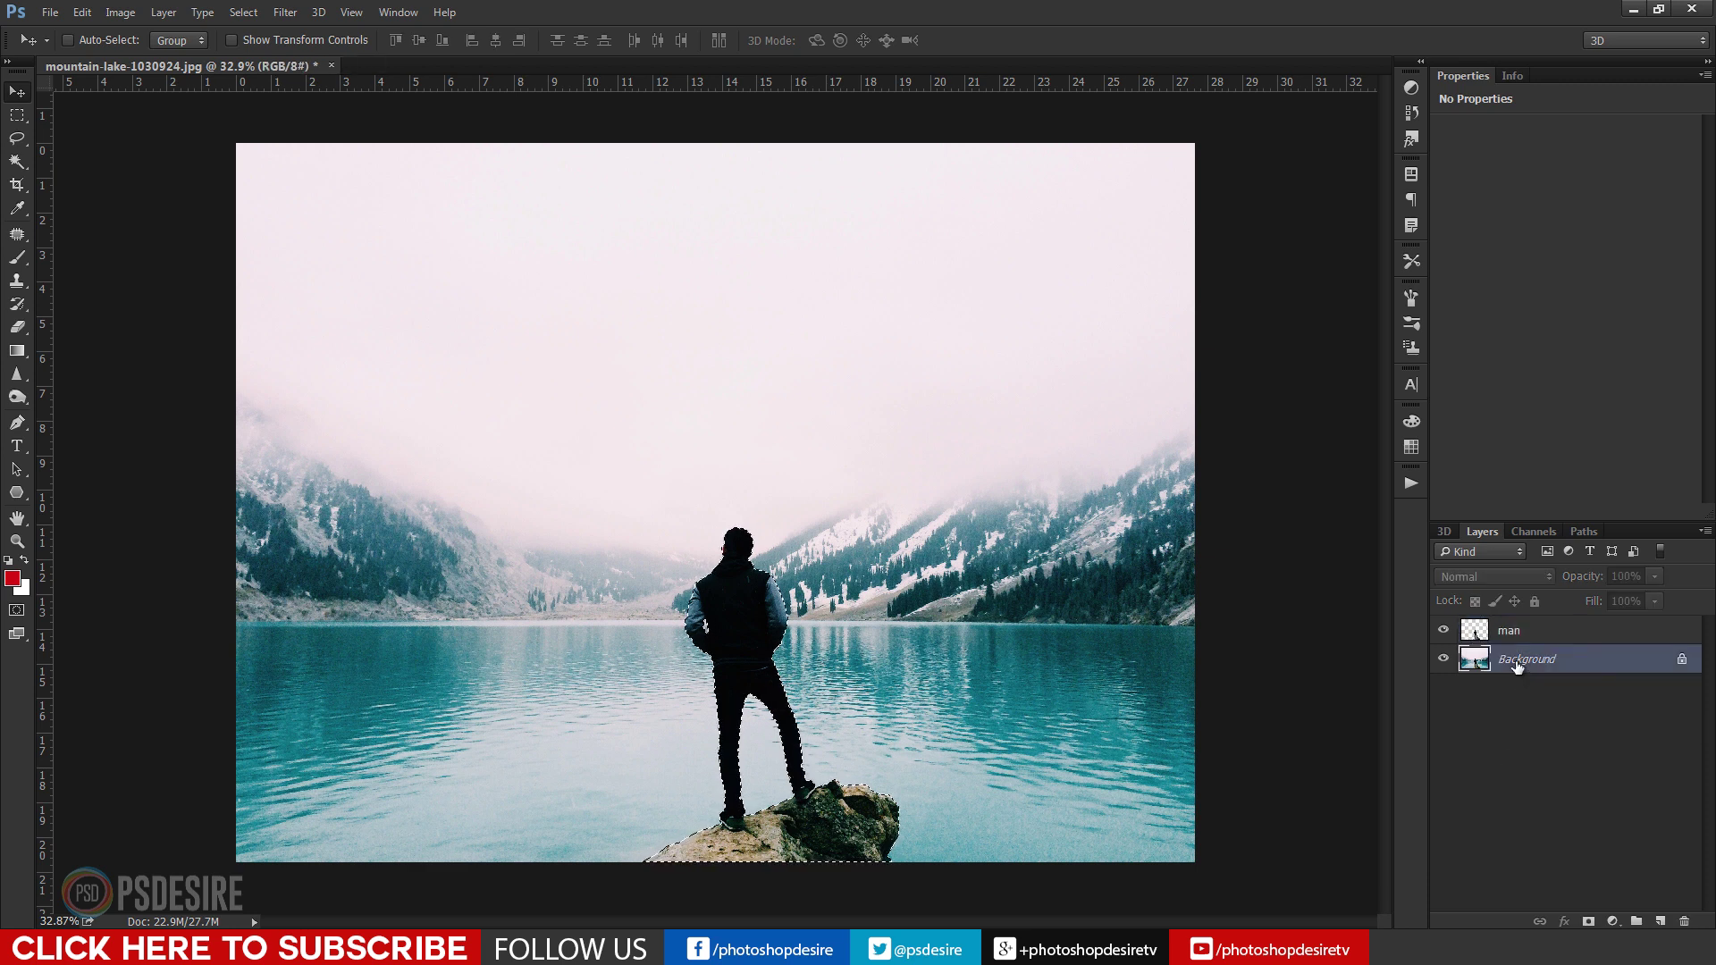
Expand the selection by 12 pixels.
{"action": "left_click", "coordinate": [234, 14]}
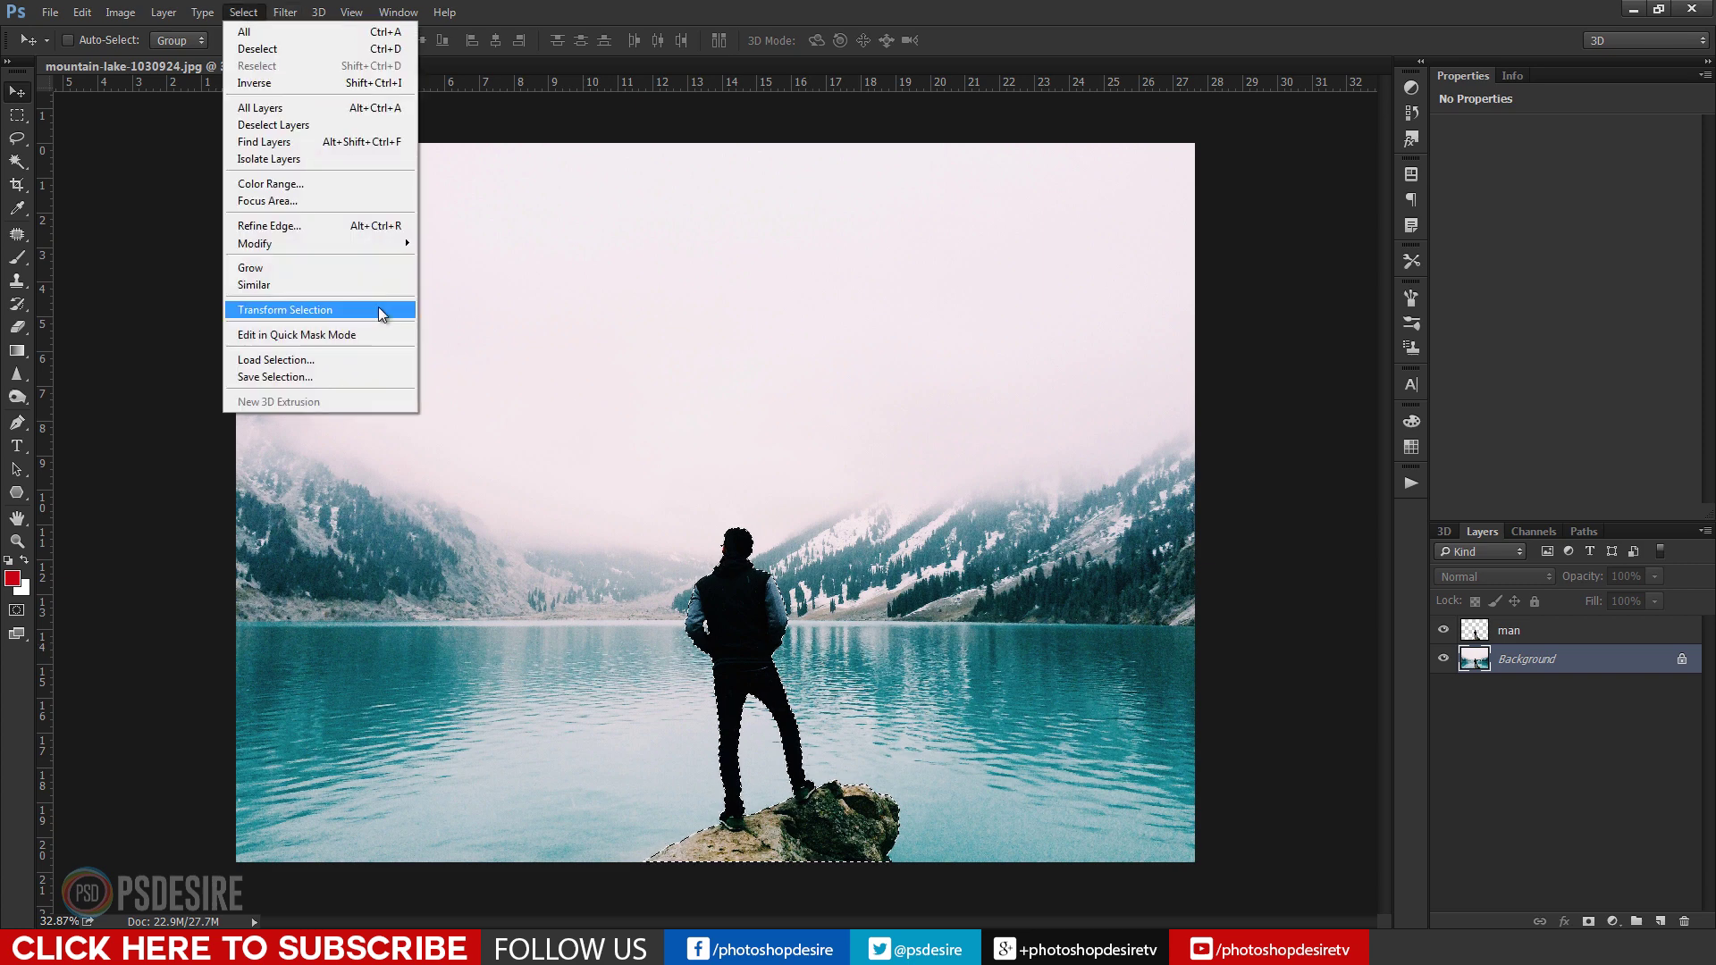
{"action": "mouse_move", "coordinate": [393, 243]}
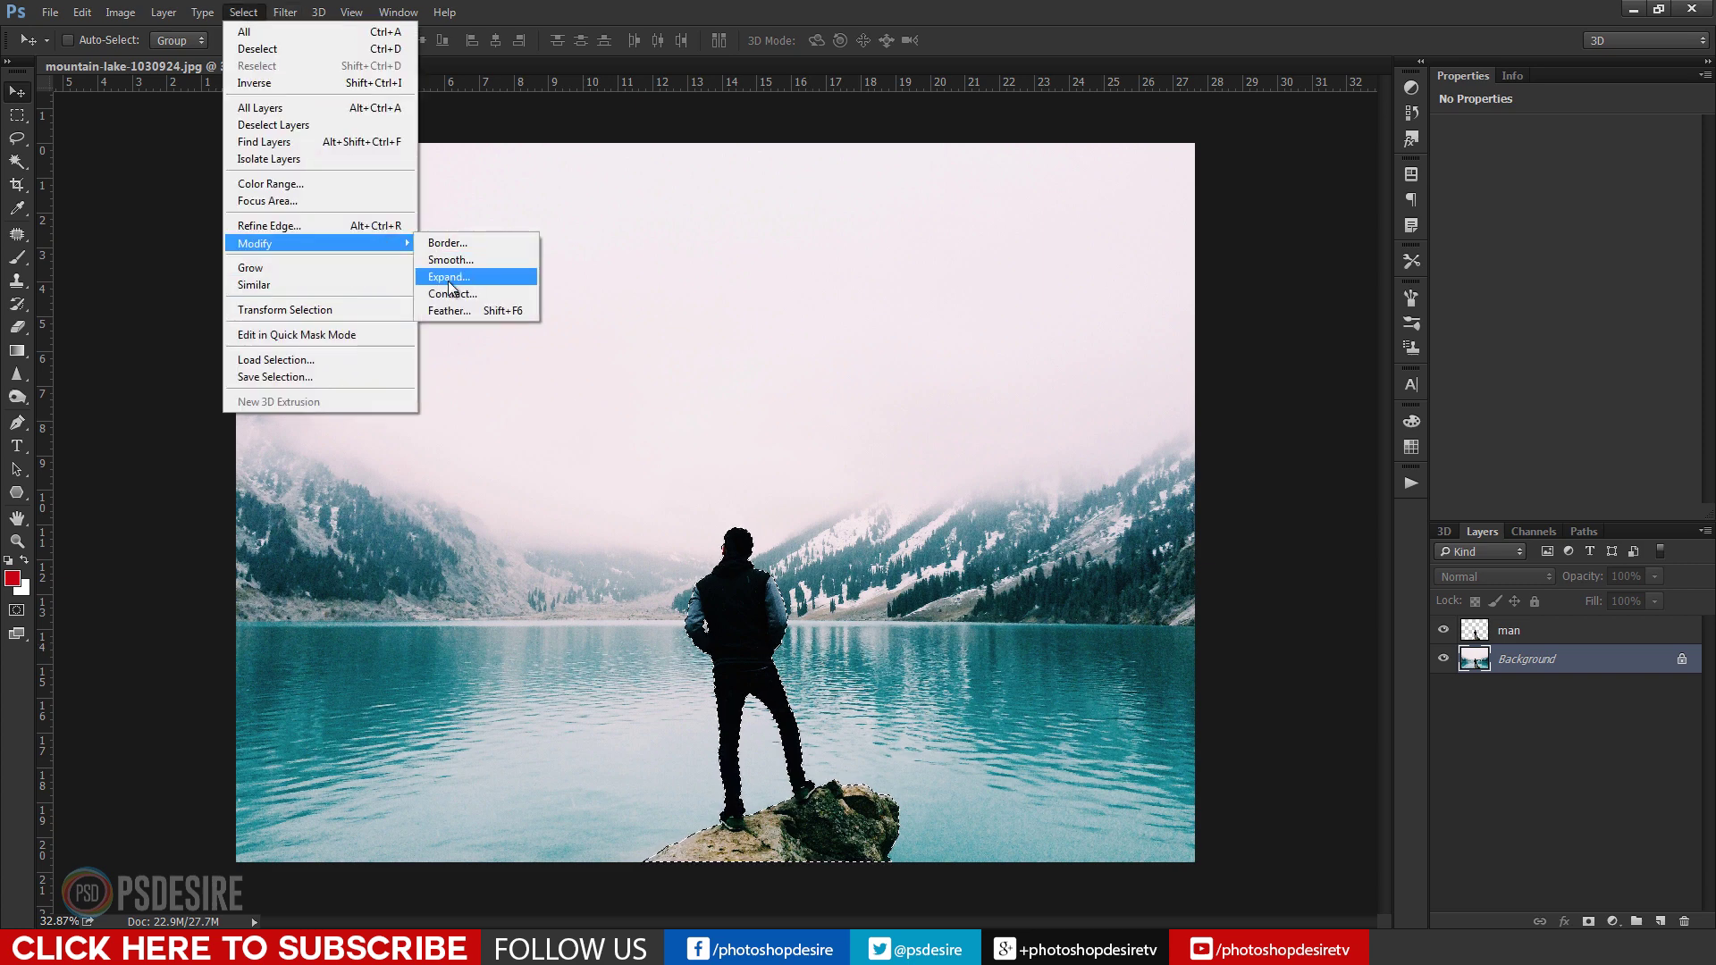
{"action": "left_click", "coordinate": [443, 277]}
{"action": "left_click", "coordinate": [690, 226]}
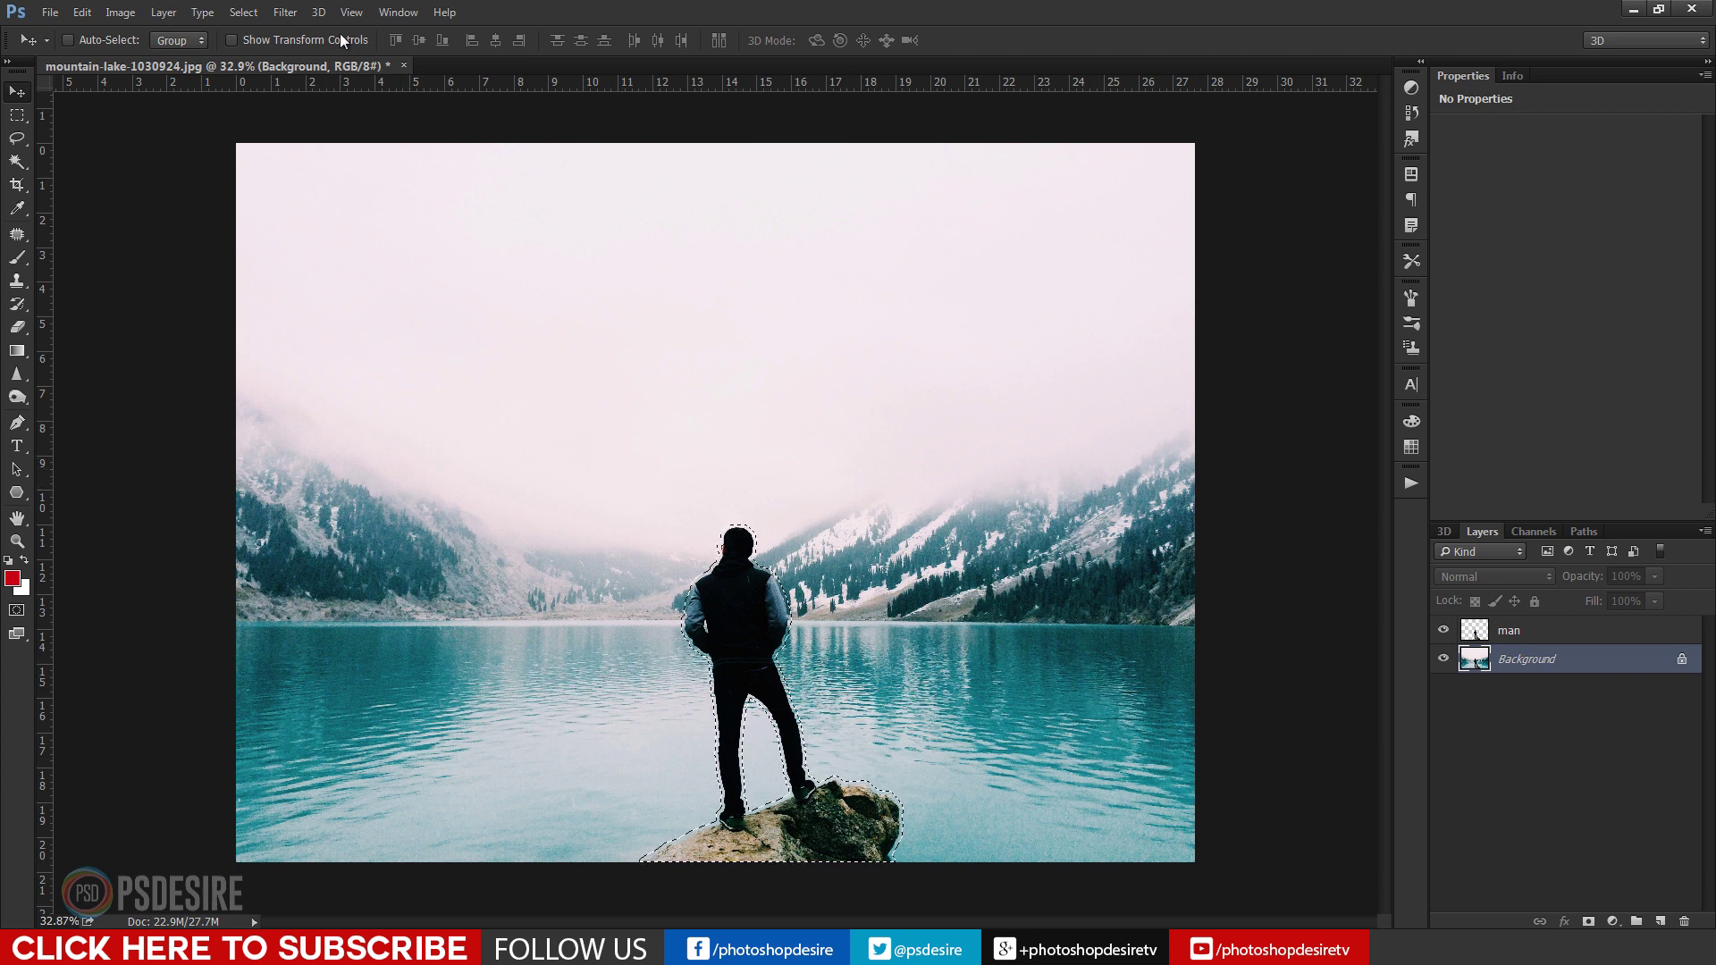
Content-Aware Fill the man's area on the Background, then deselect.
{"action": "left_click", "coordinate": [286, 12]}
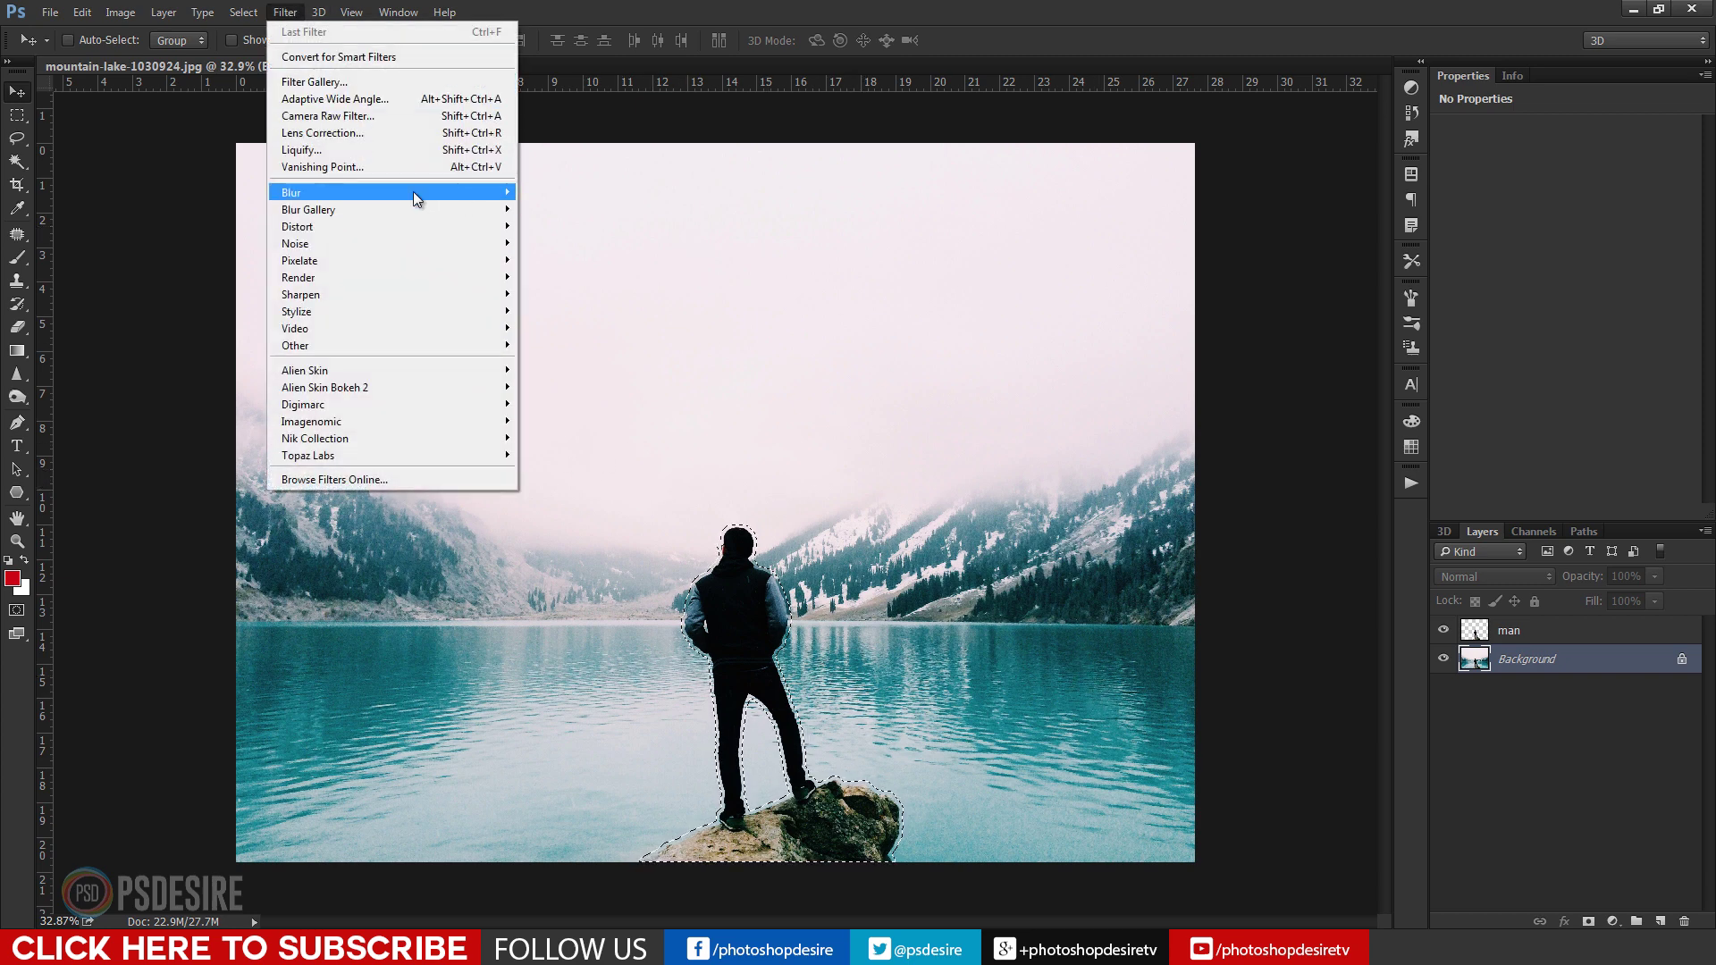
{"action": "mouse_move", "coordinate": [81, 12]}
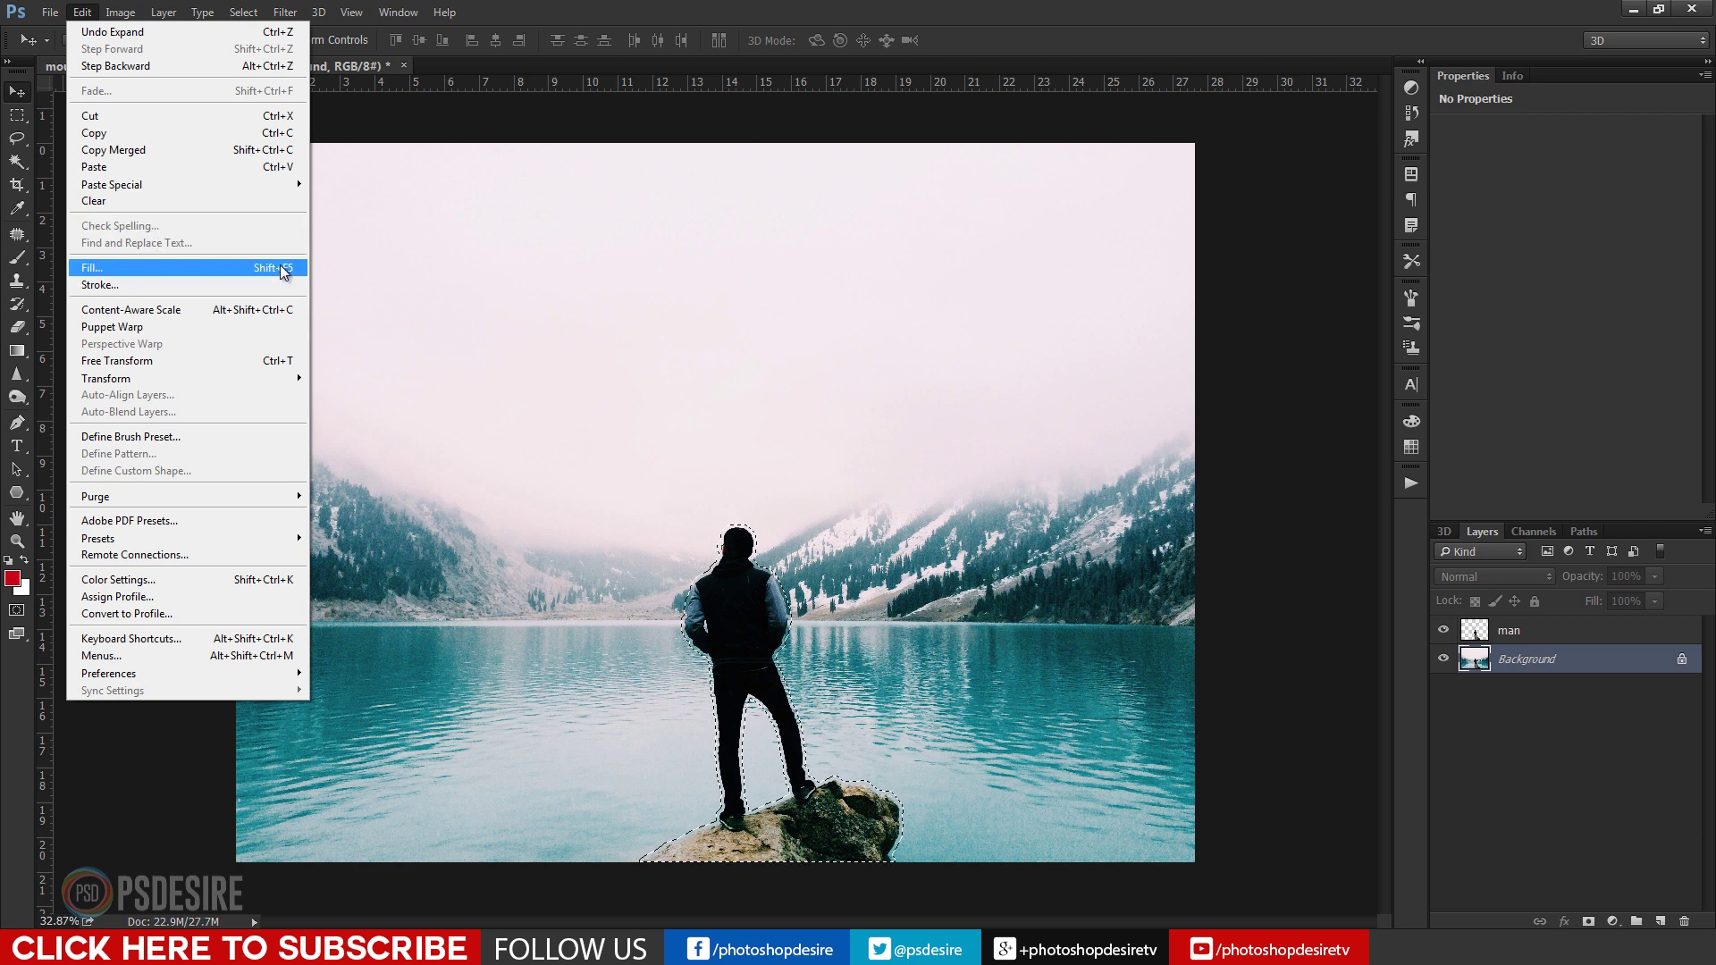
{"action": "left_click", "coordinate": [268, 267]}
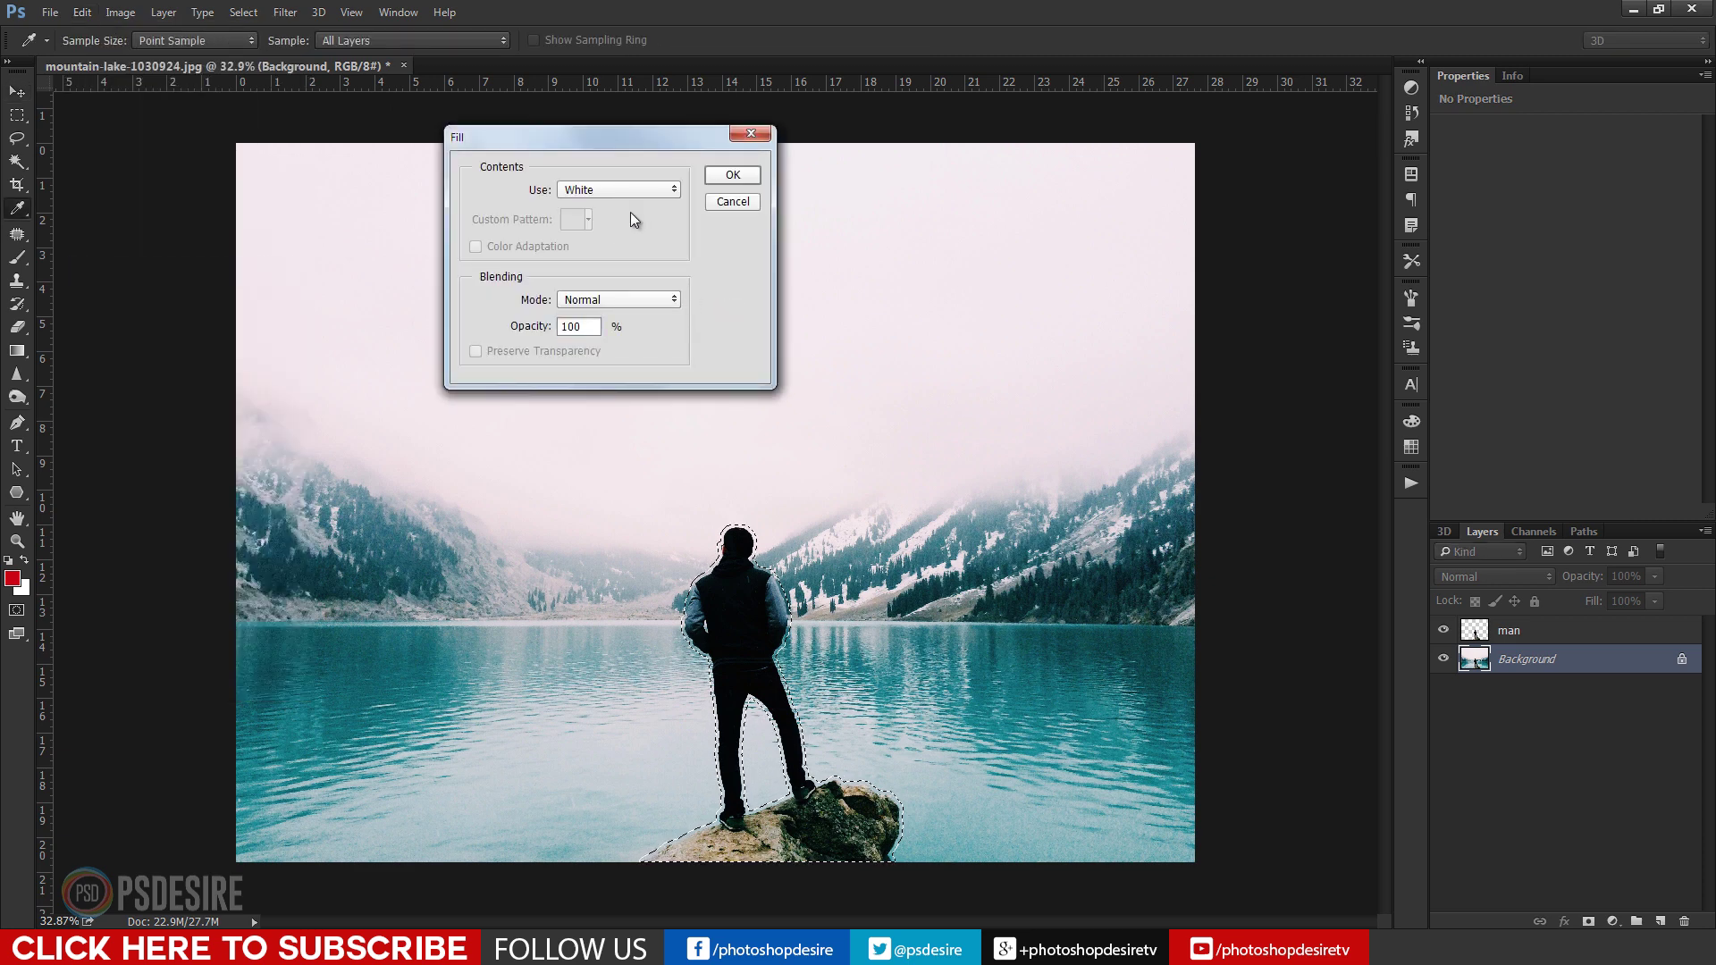
{"action": "left_click", "coordinate": [630, 190]}
{"action": "left_click", "coordinate": [608, 260]}
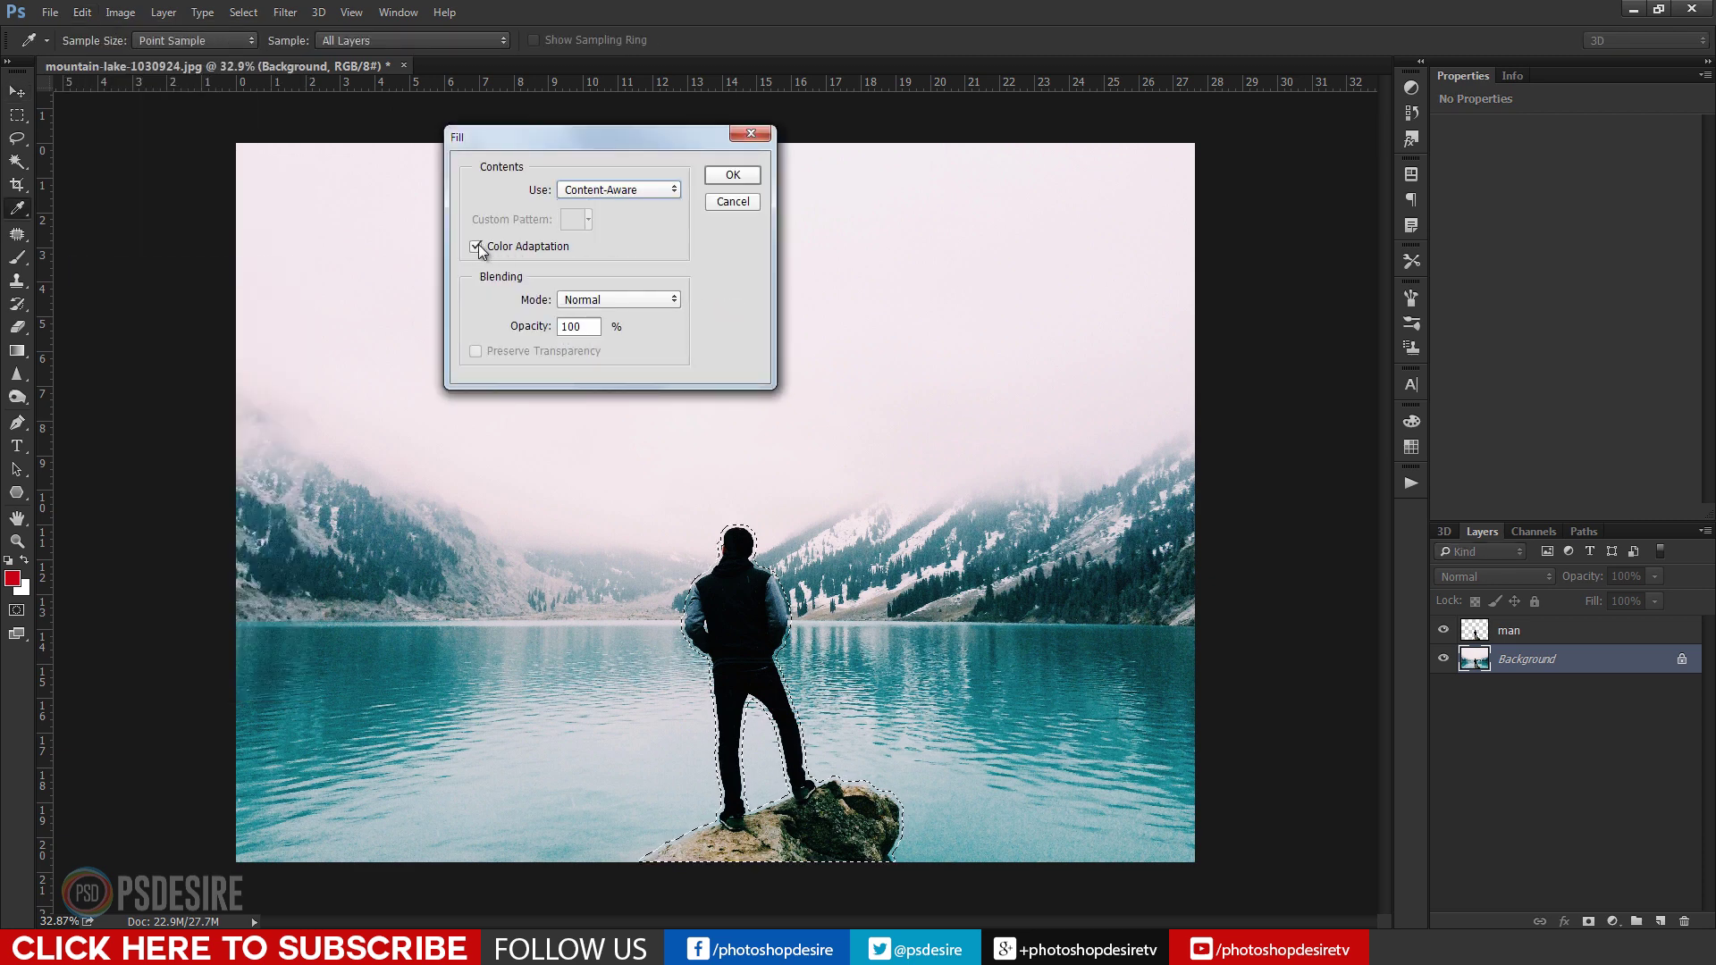
{"action": "left_click", "coordinate": [733, 175]}
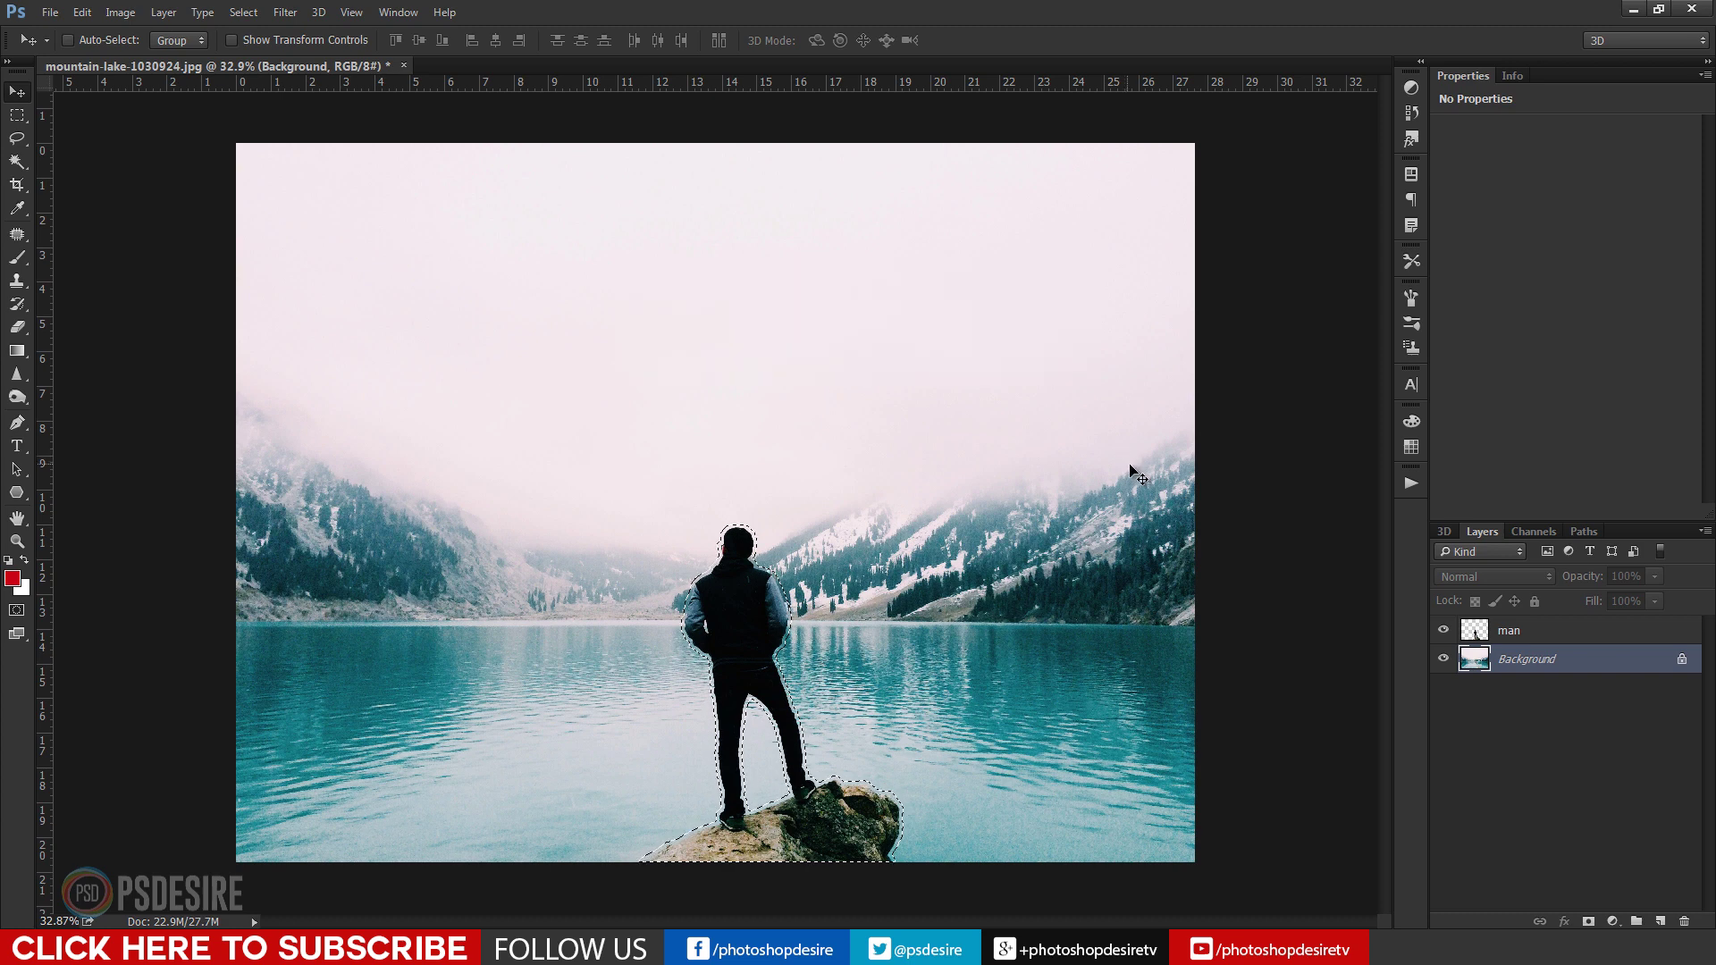
{"action": "key", "text": "ctrl+d"}
Hide the man layer and clone fog over the stray snowy peak.
{"action": "left_click", "coordinate": [1444, 631]}
{"action": "left_click", "coordinate": [1441, 631]}
{"action": "scroll", "coordinate": [752, 609], "scroll_direction": "up", "scroll_amount": 6}
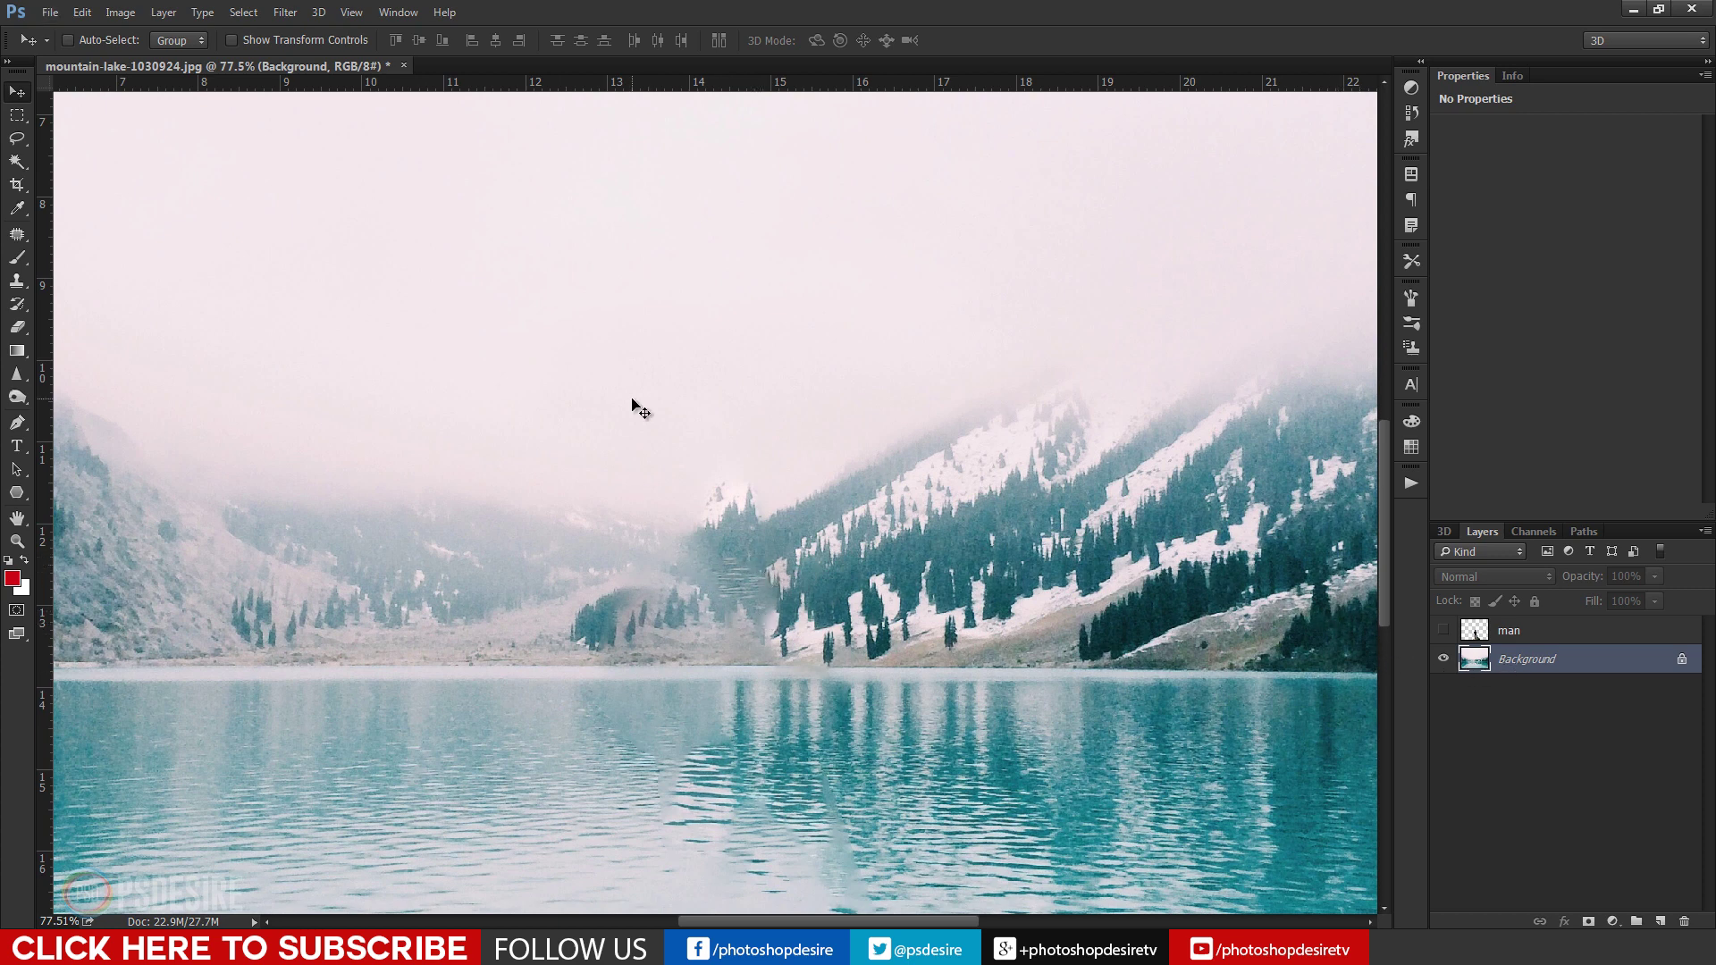
{"action": "left_click", "coordinate": [16, 281]}
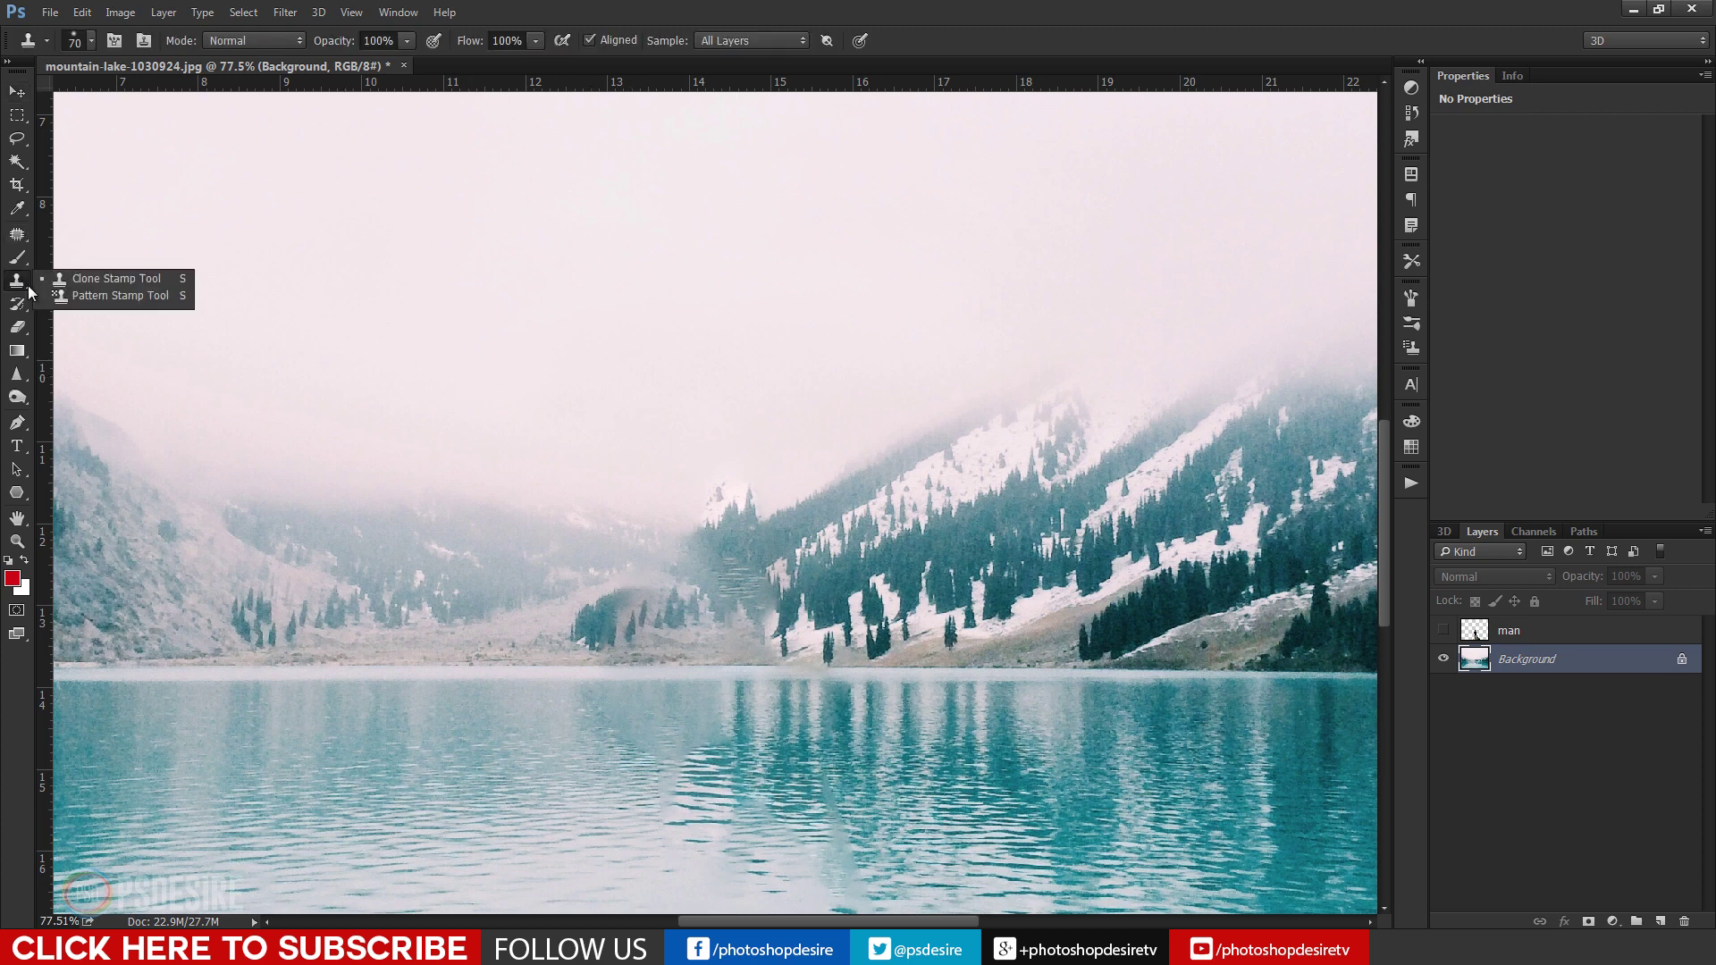
{"action": "left_click", "coordinate": [657, 373], "text": "alt"}
{"action": "mouse_move", "coordinate": [701, 483]}
{"action": "left_mouse_down"}
{"action": "mouse_move", "coordinate": [749, 480]}
{"action": "mouse_move", "coordinate": [711, 516]}
{"action": "mouse_move", "coordinate": [718, 495]}
{"action": "mouse_move", "coordinate": [788, 506]}
{"action": "mouse_move", "coordinate": [690, 542]}
{"action": "left_mouse_up"}
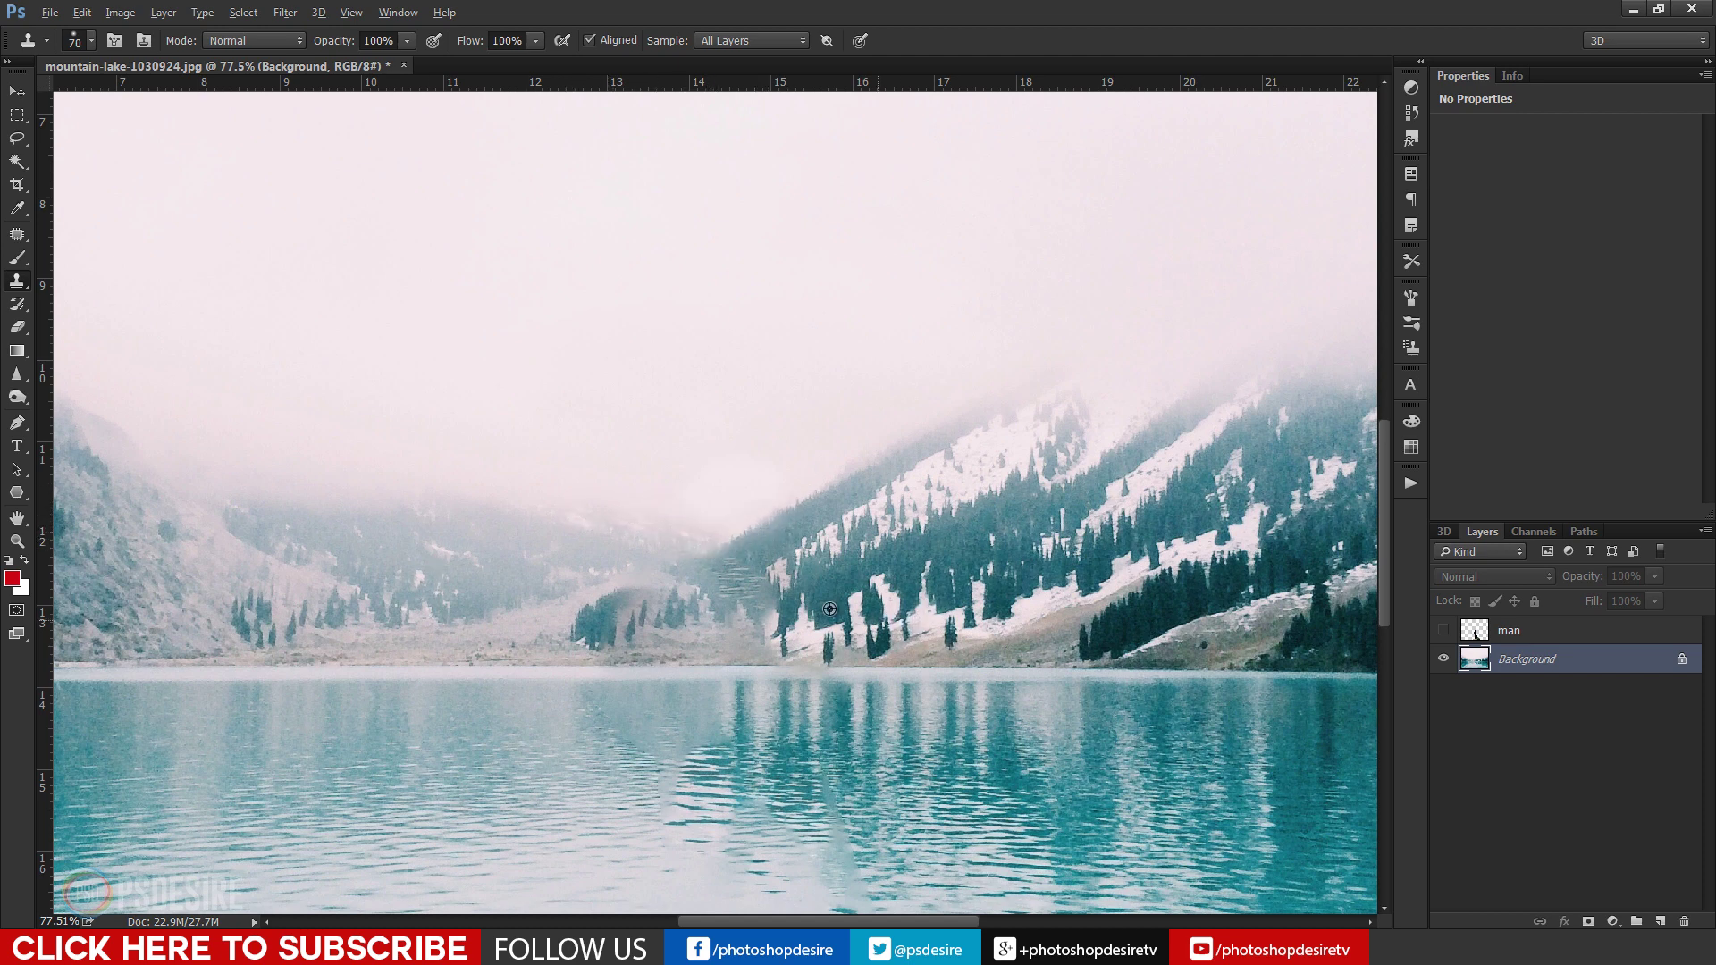
Clone snowy slope over the smeared hillside and lighter water over the dark reflections.
{"action": "left_click", "coordinate": [822, 530], "text": "alt"}
{"action": "mouse_move", "coordinate": [755, 572]}
{"action": "left_mouse_down"}
{"action": "mouse_move", "coordinate": [717, 589]}
{"action": "mouse_move", "coordinate": [829, 574]}
{"action": "mouse_move", "coordinate": [870, 593]}
{"action": "mouse_move", "coordinate": [964, 561]}
{"action": "mouse_move", "coordinate": [951, 517]}
{"action": "mouse_move", "coordinate": [1051, 489]}
{"action": "mouse_move", "coordinate": [1079, 432]}
{"action": "mouse_move", "coordinate": [1009, 457]}
{"action": "left_mouse_up"}
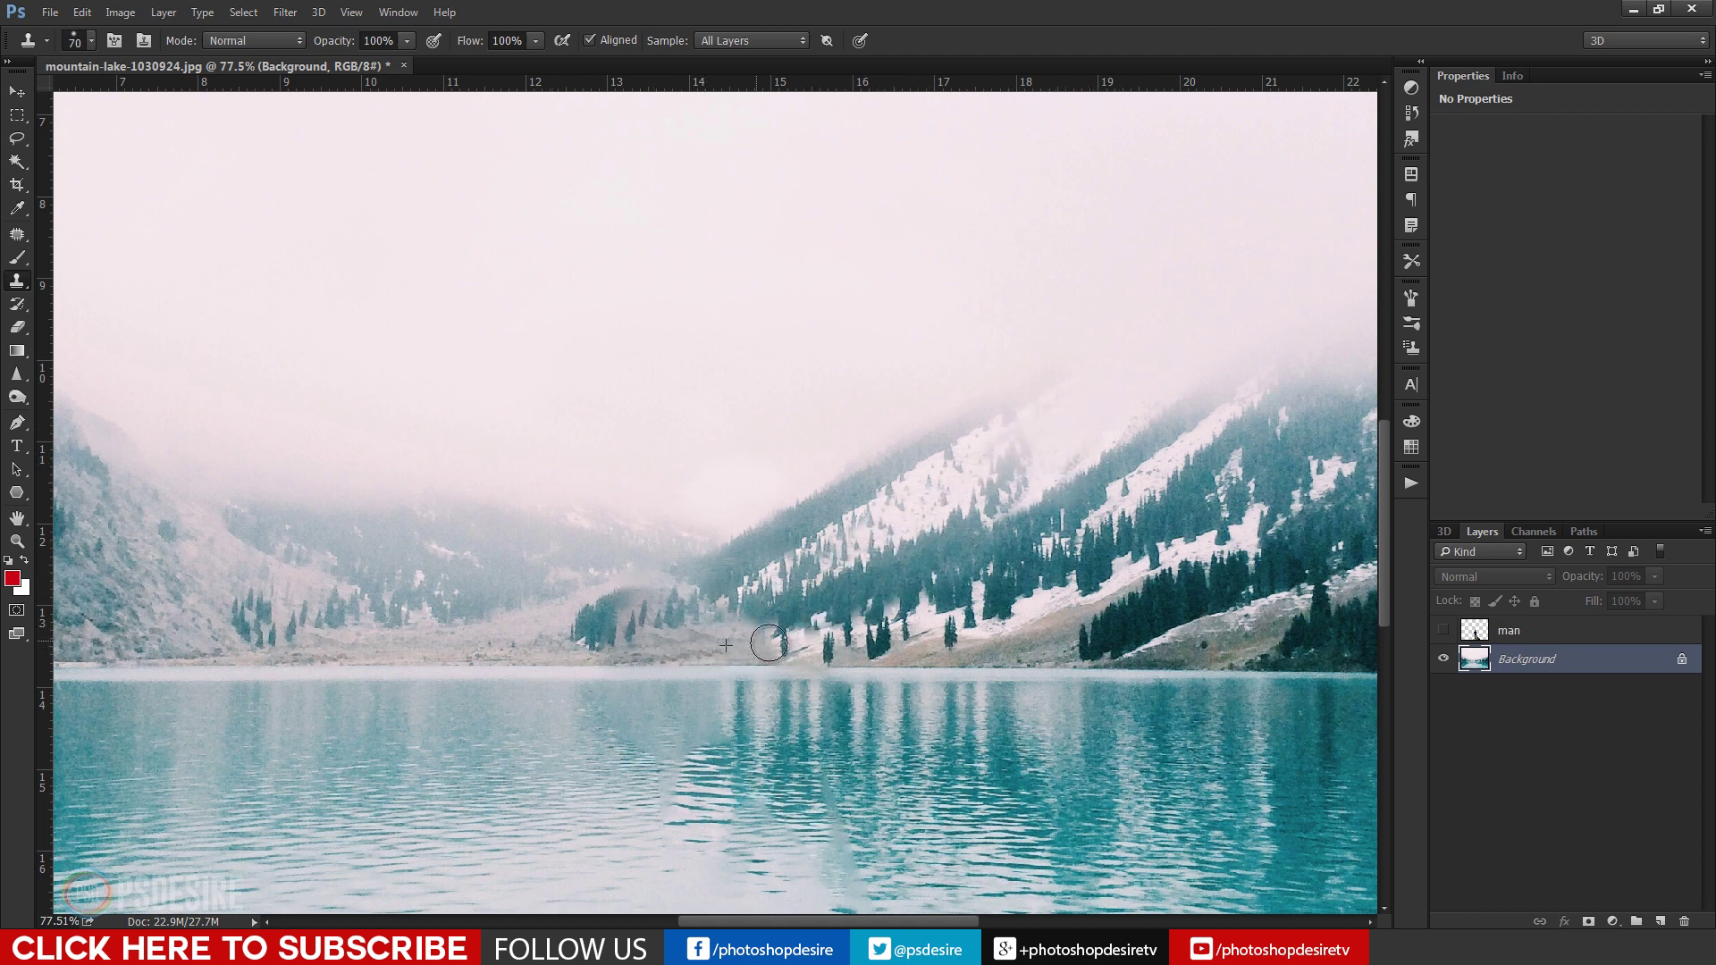
{"action": "scroll", "coordinate": [827, 635], "scroll_direction": "down", "scroll_amount": 2}
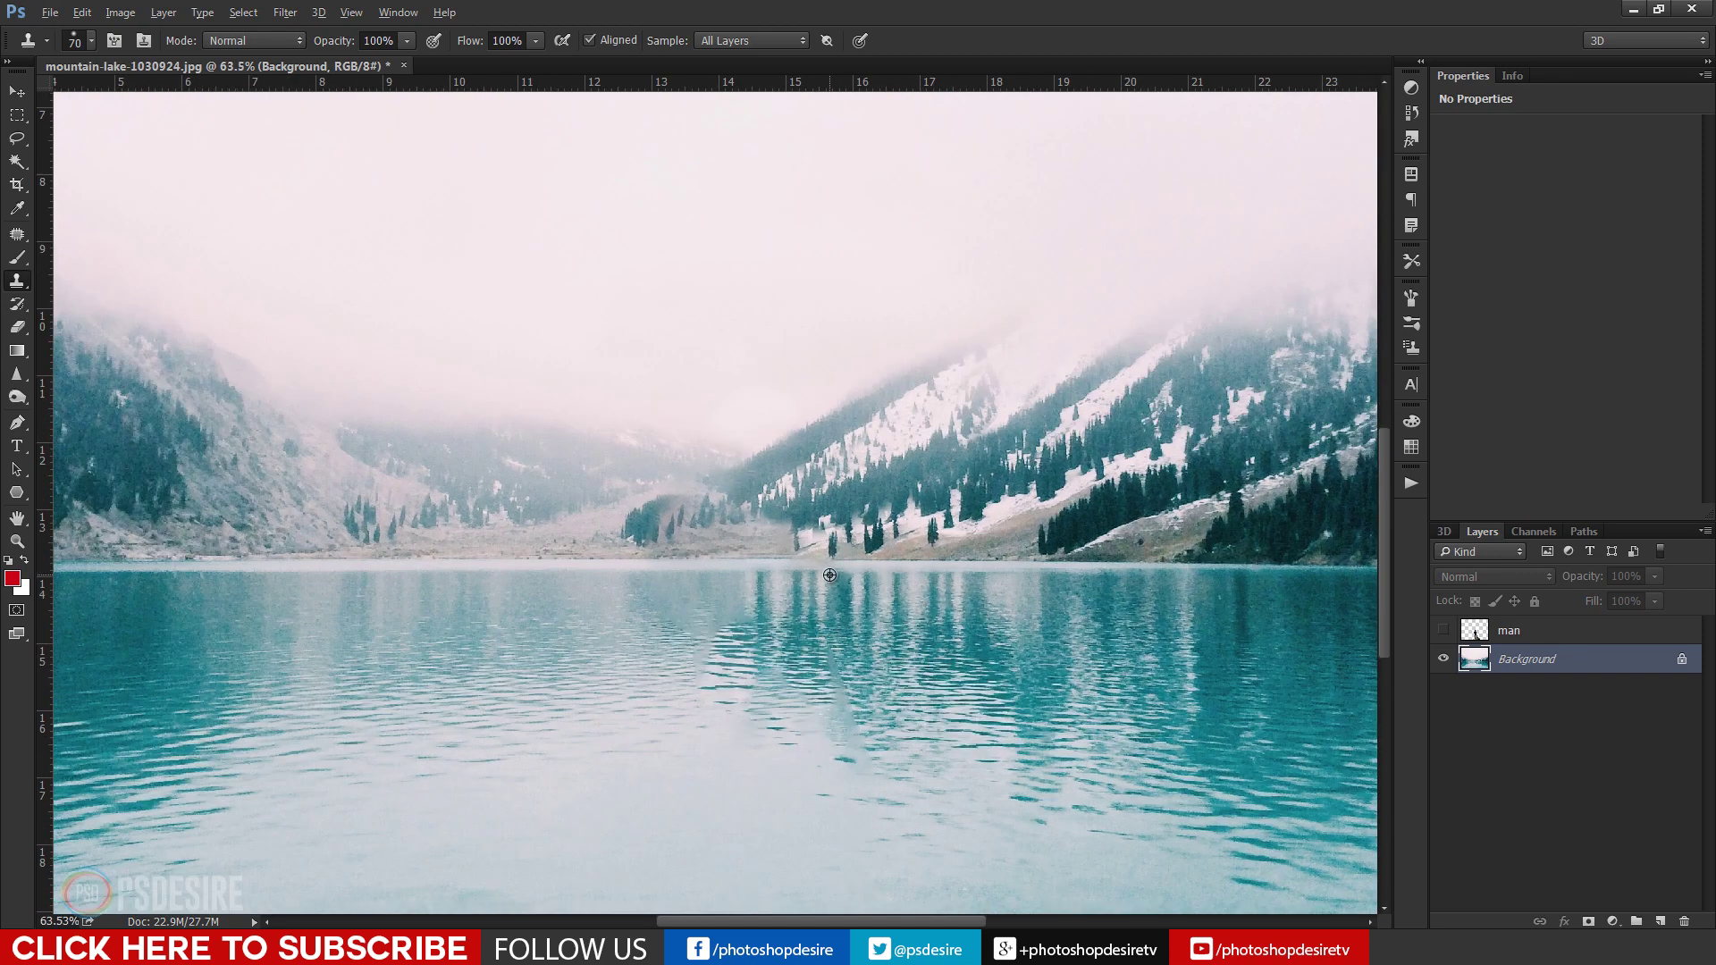
{"action": "mouse_move", "coordinate": [728, 582]}
{"action": "left_mouse_down"}
{"action": "mouse_move", "coordinate": [684, 606]}
{"action": "mouse_move", "coordinate": [686, 645]}
{"action": "mouse_move", "coordinate": [625, 594]}
{"action": "mouse_move", "coordinate": [705, 651]}
{"action": "mouse_move", "coordinate": [697, 676]}
{"action": "mouse_move", "coordinate": [867, 681]}
{"action": "mouse_move", "coordinate": [846, 724]}
{"action": "mouse_move", "coordinate": [680, 662]}
{"action": "mouse_move", "coordinate": [915, 795]}
{"action": "mouse_move", "coordinate": [687, 680]}
{"action": "mouse_move", "coordinate": [855, 669]}
{"action": "mouse_move", "coordinate": [788, 674]}
{"action": "mouse_move", "coordinate": [817, 728]}
{"action": "mouse_move", "coordinate": [716, 670]}
{"action": "mouse_move", "coordinate": [732, 708]}
{"action": "mouse_move", "coordinate": [775, 697]}
{"action": "left_mouse_up"}
{"action": "scroll", "coordinate": [788, 672], "scroll_direction": "up", "scroll_amount": 1}
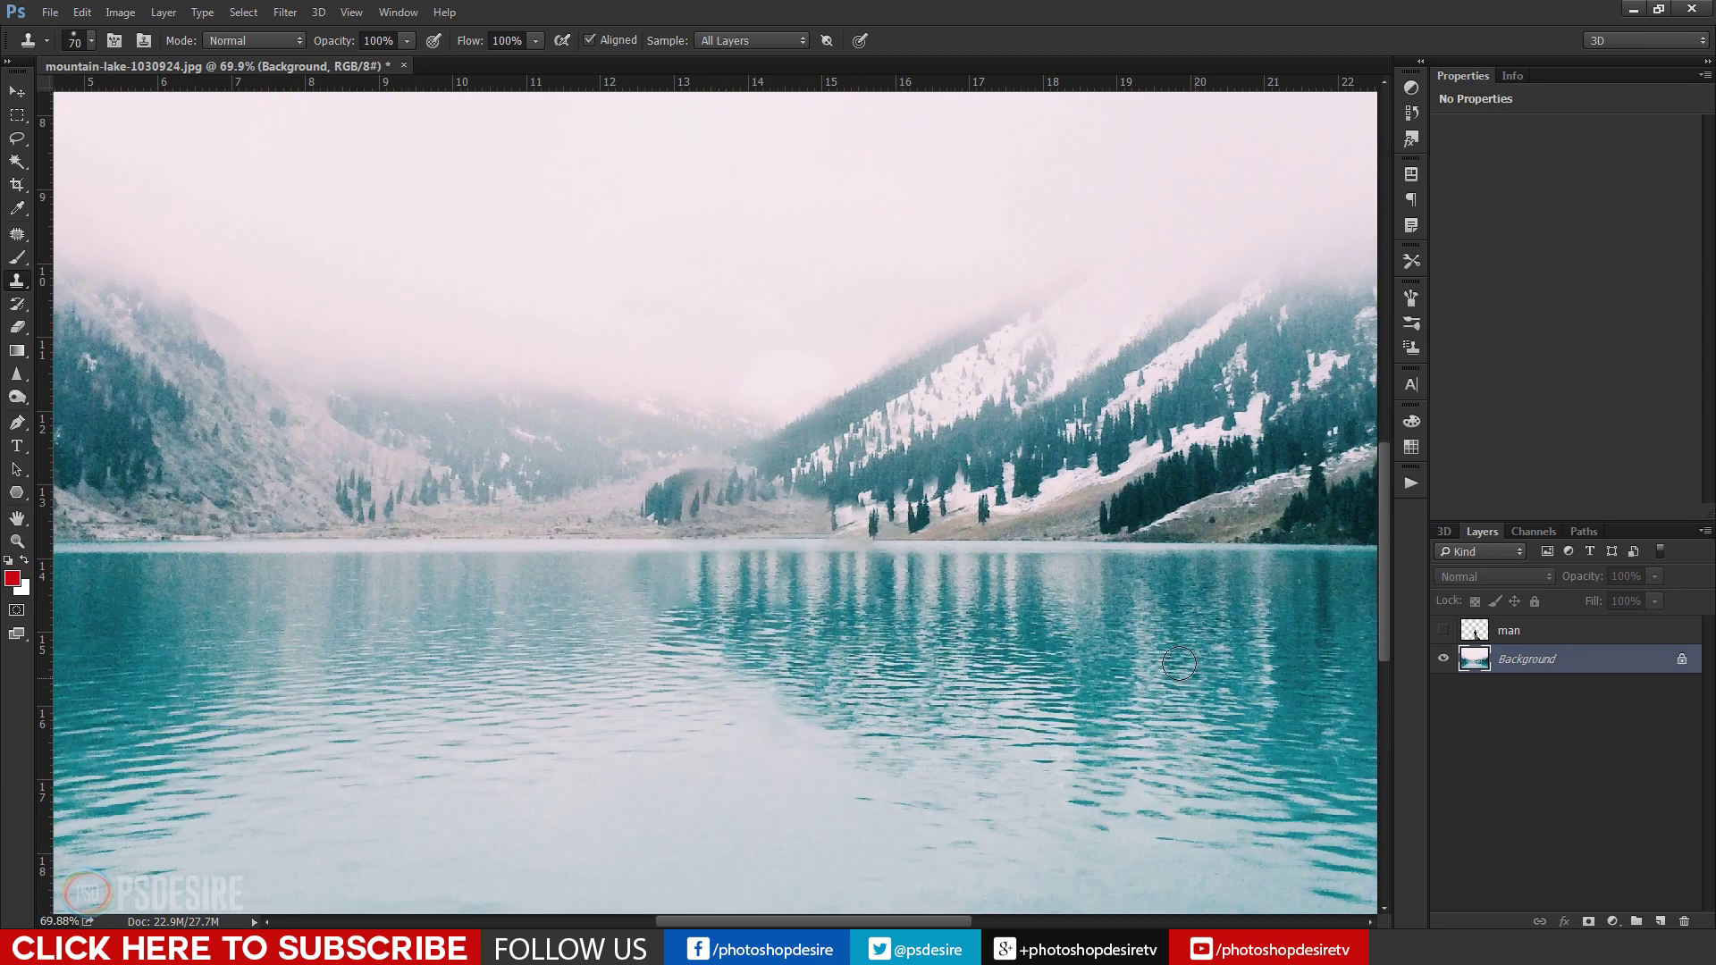
{"action": "scroll", "coordinate": [1135, 641], "scroll_direction": "down", "scroll_amount": 4}
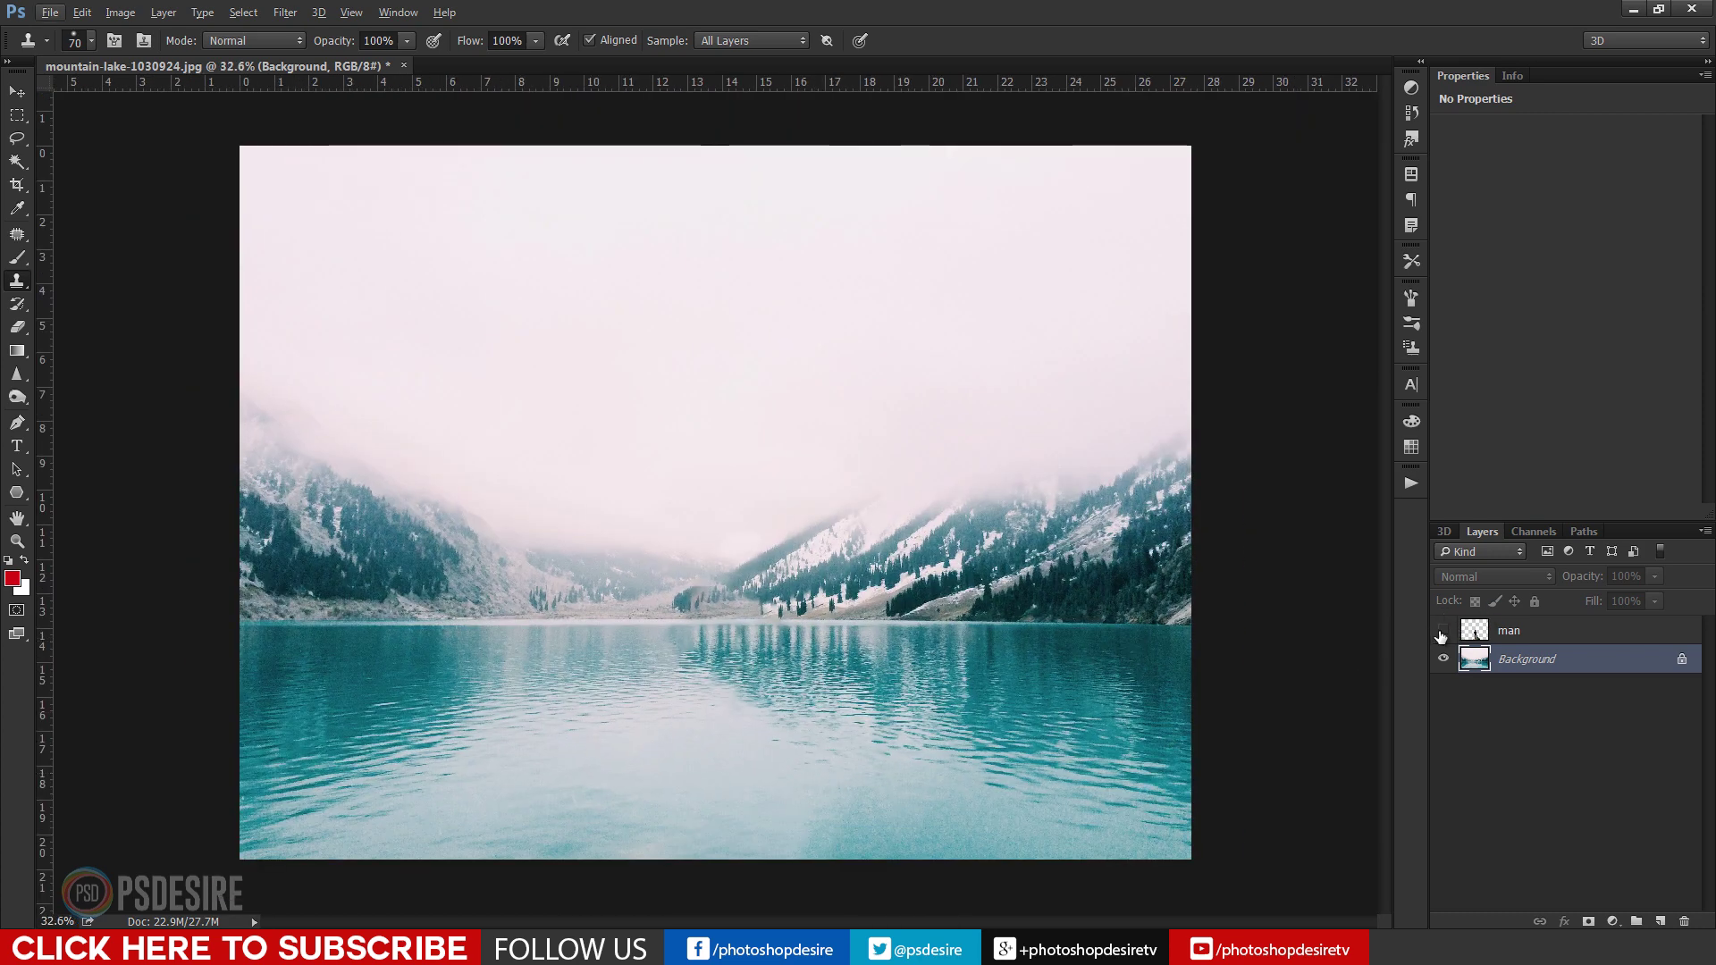
Show the man layer and add a new layer named 'fog or mist'.
{"action": "left_click", "coordinate": [1442, 631]}
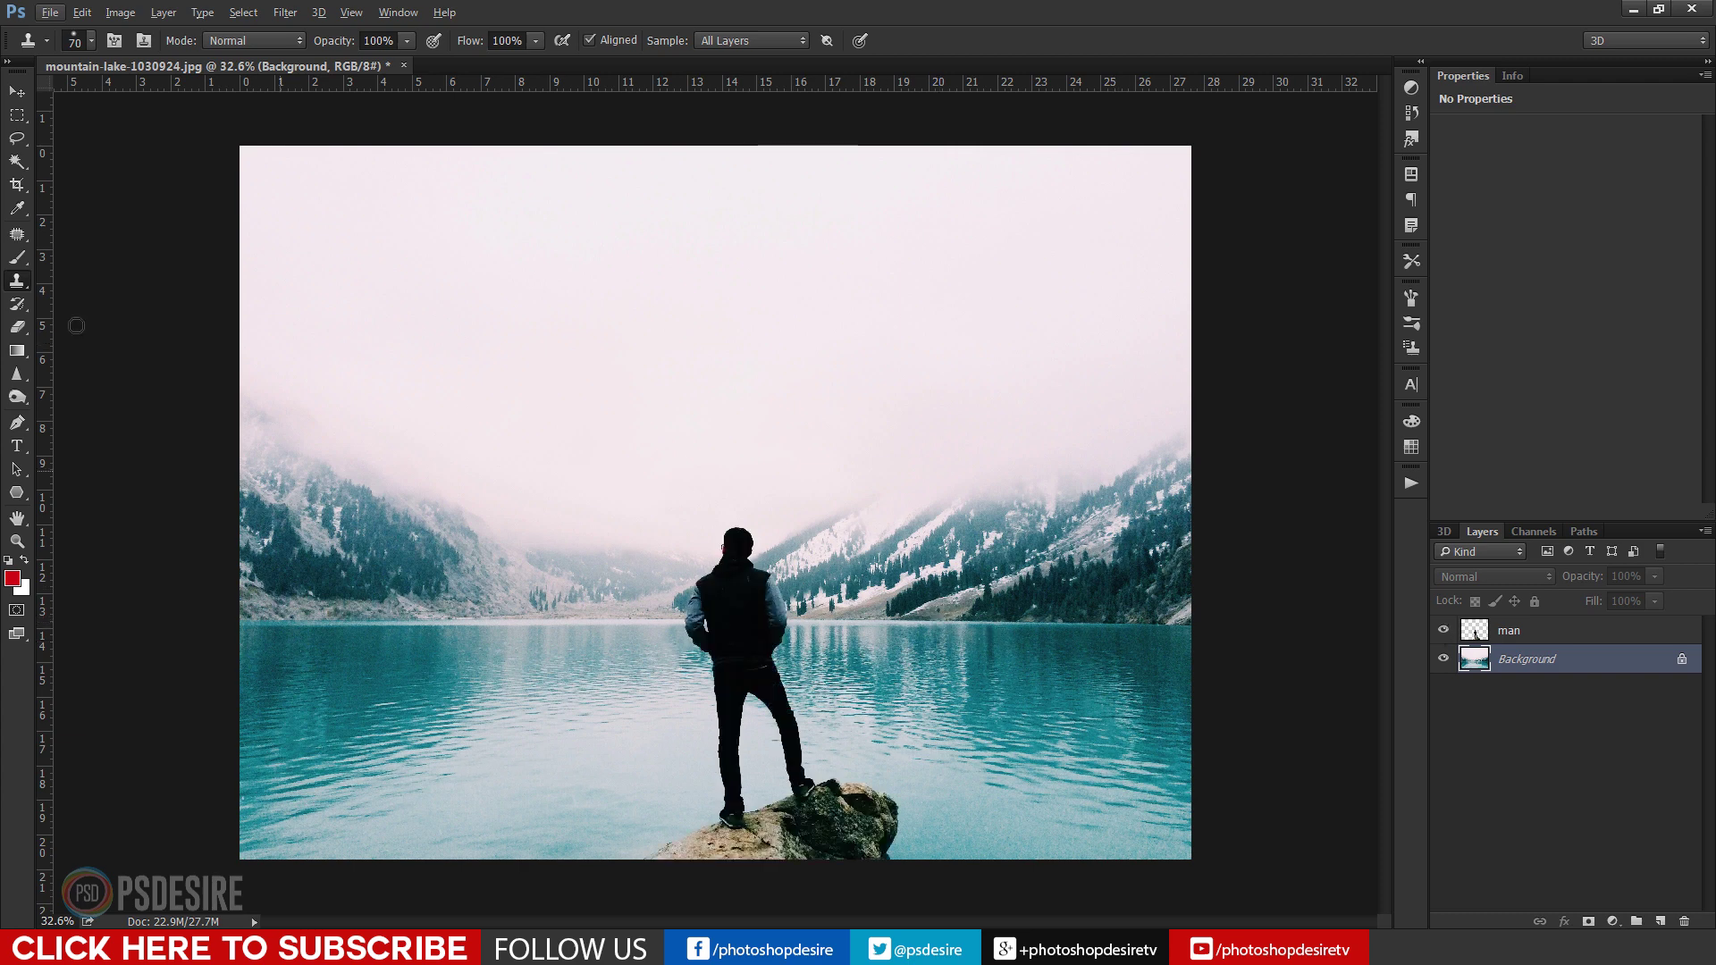
{"action": "left_click", "coordinate": [18, 94]}
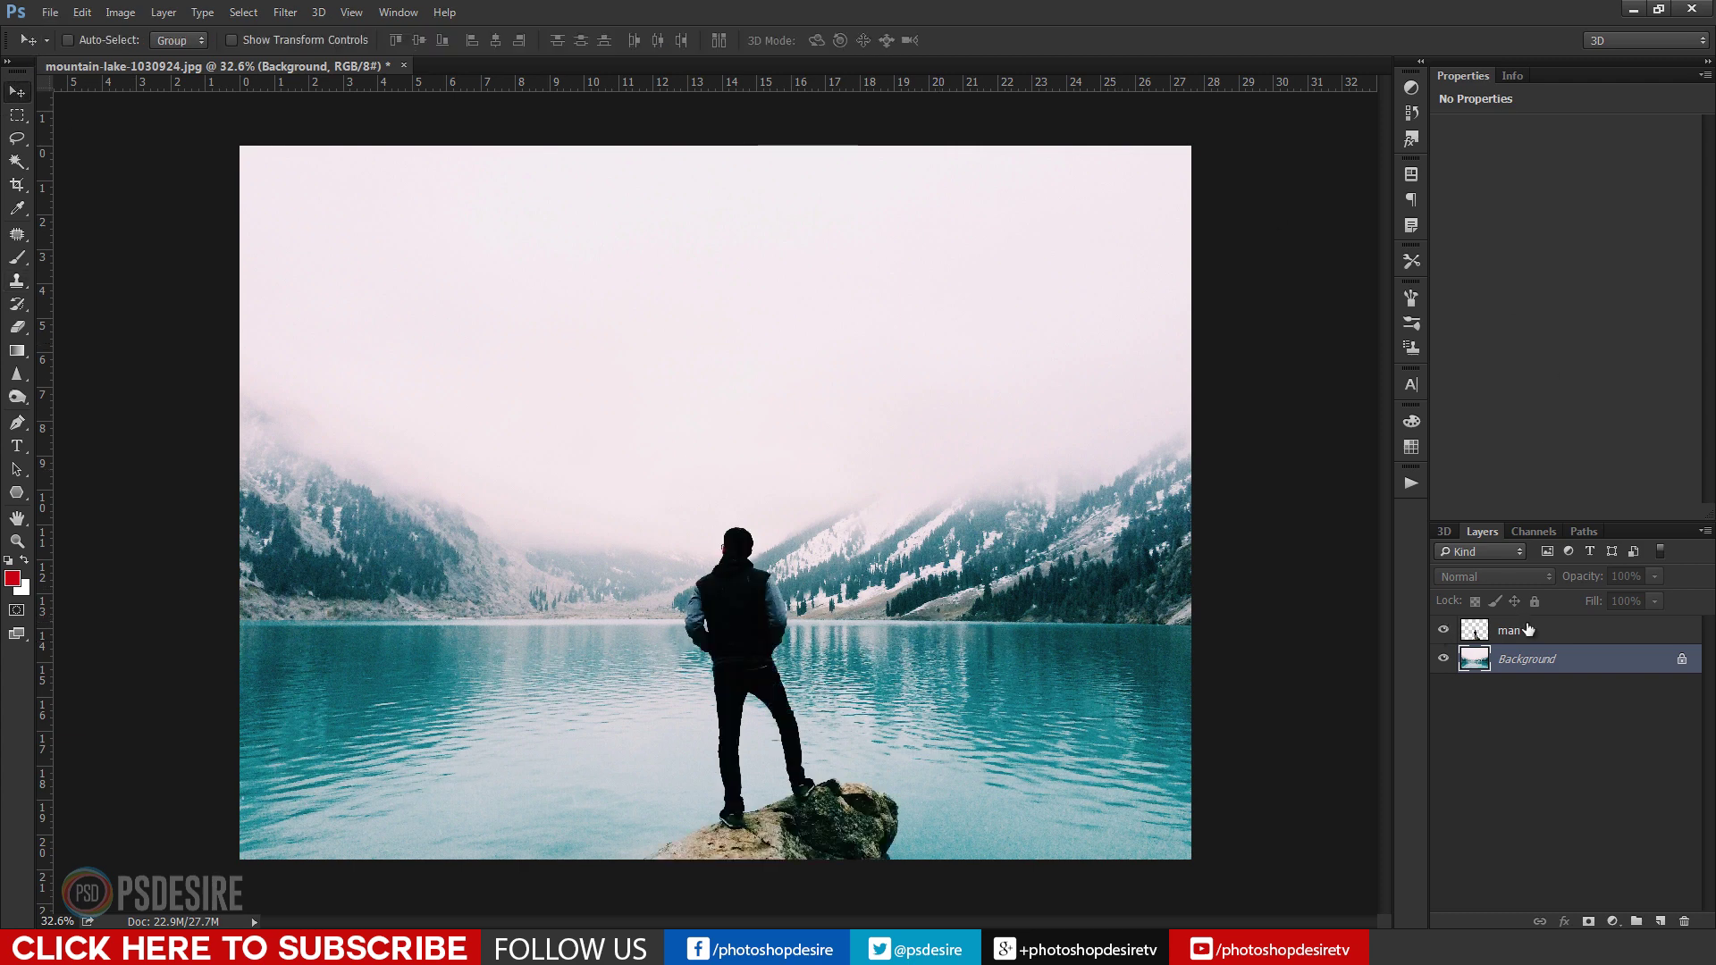
{"action": "left_click", "coordinate": [1660, 922]}
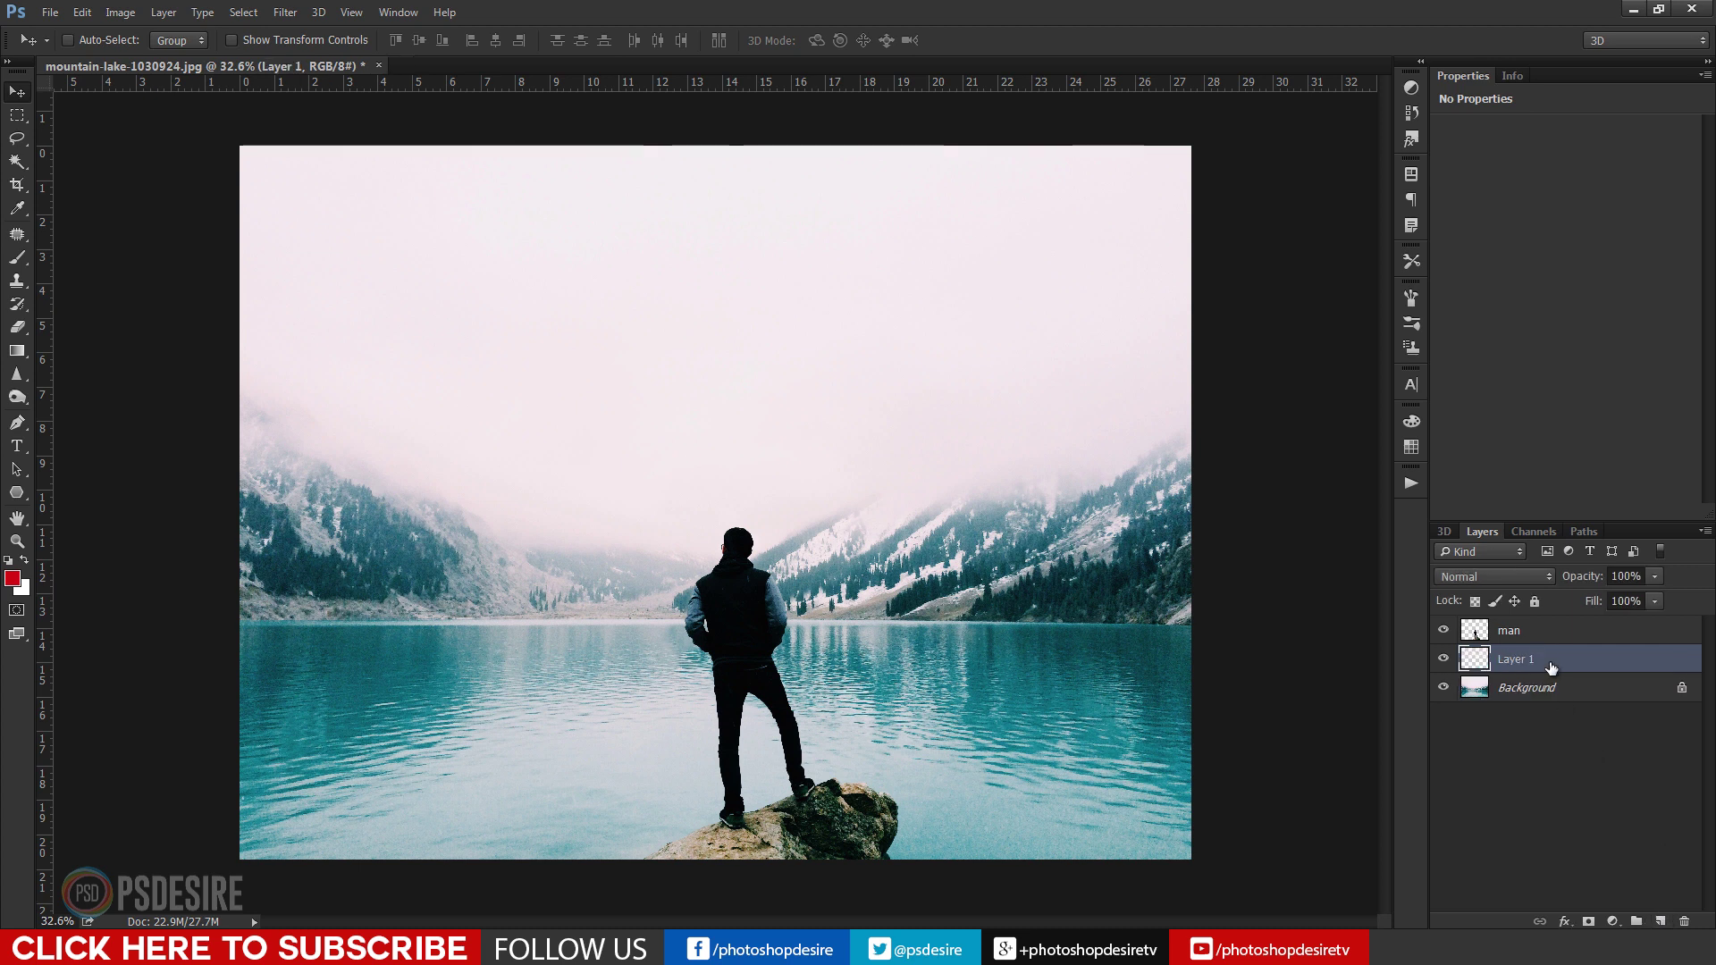
{"action": "double_click", "coordinate": [1515, 660]}
{"action": "left_click", "coordinate": [1593, 763]}
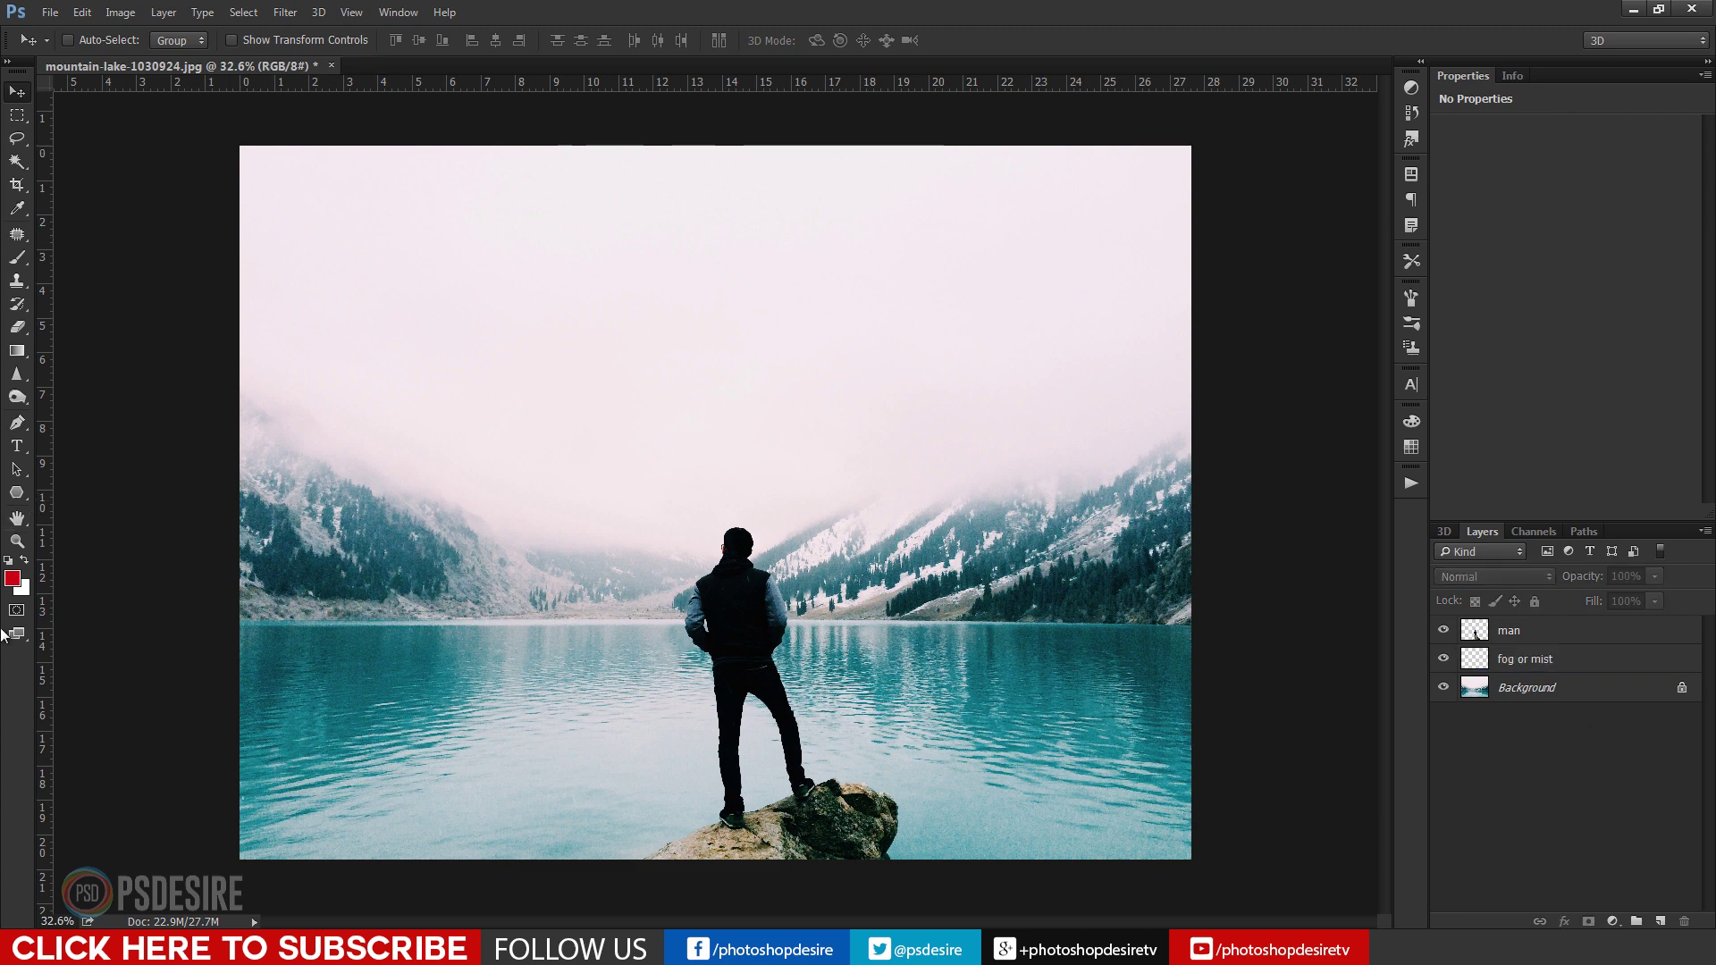
Render Difference Clouds in Quick Mask and turn the mask into a cloud-shaped selection.
{"action": "left_click", "coordinate": [16, 612]}
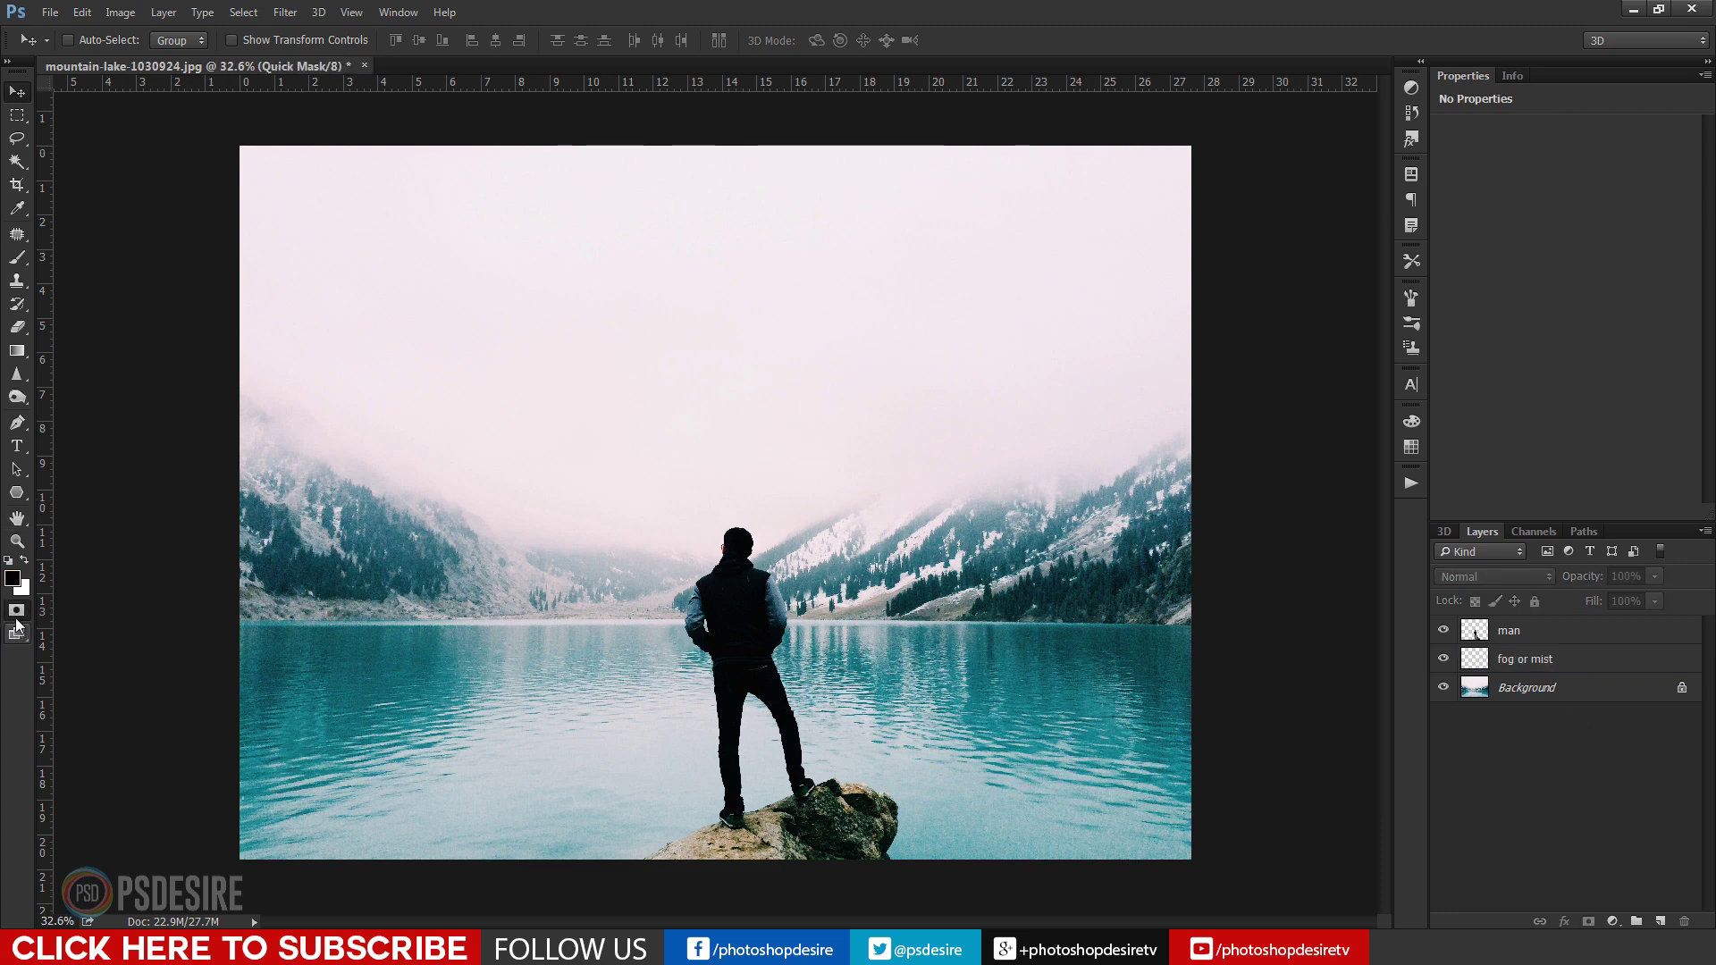
{"action": "left_click", "coordinate": [239, 13]}
{"action": "mouse_move", "coordinate": [290, 12]}
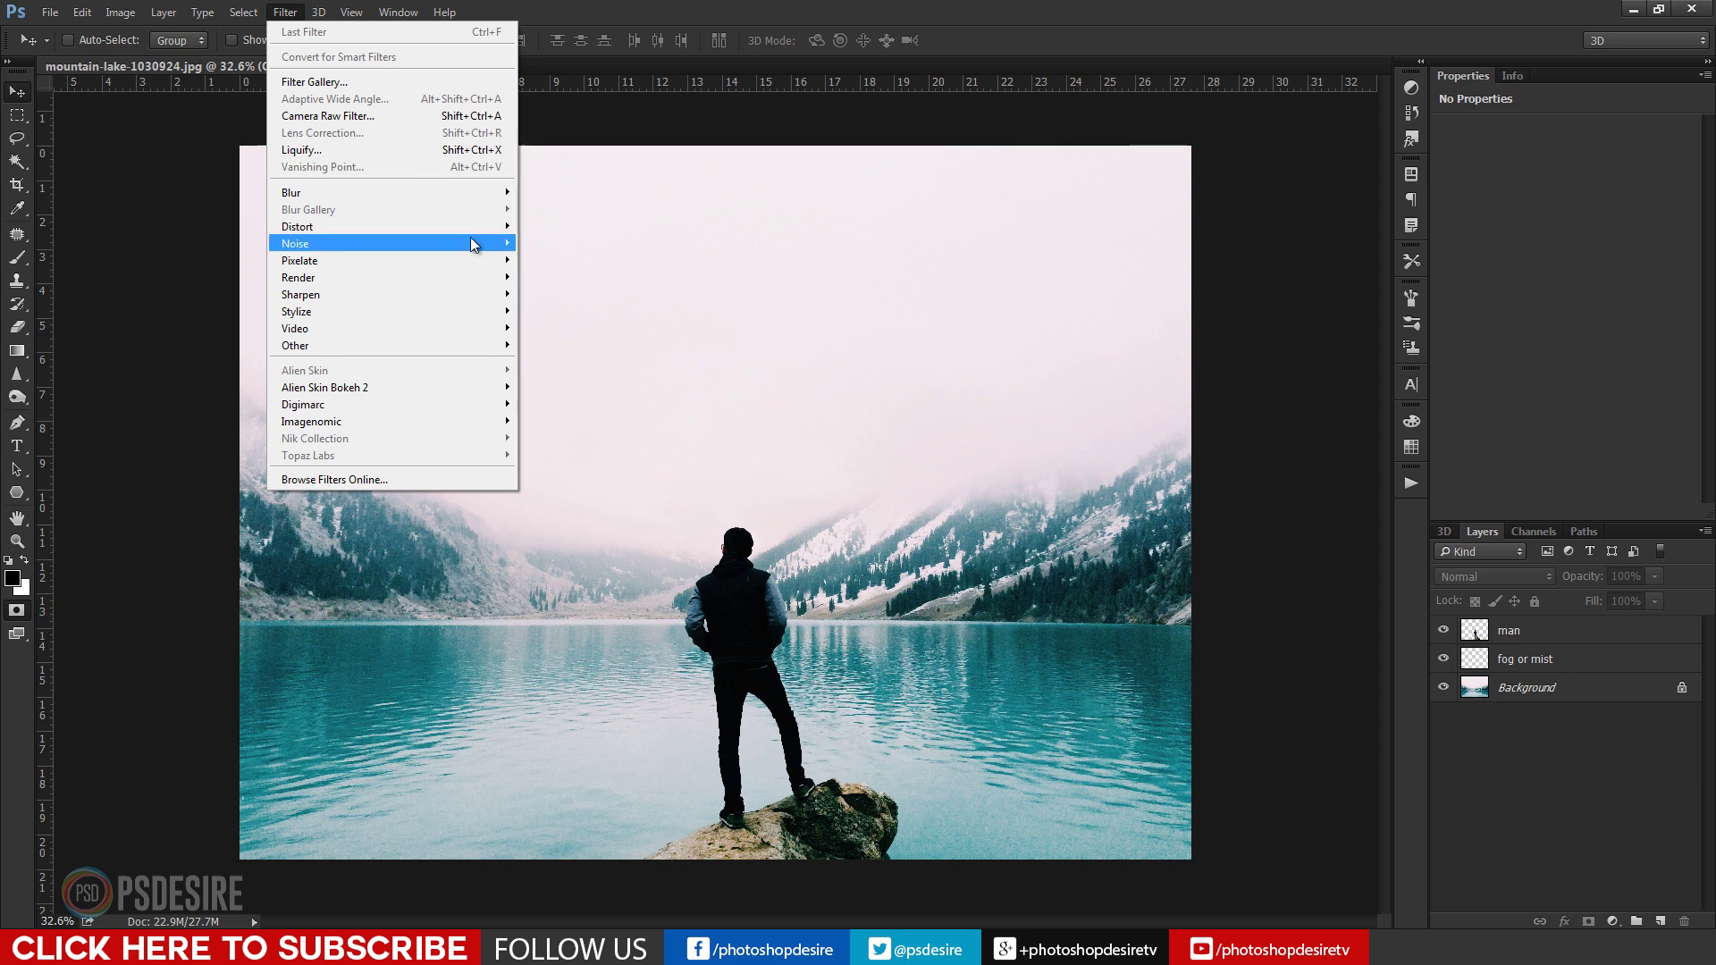
{"action": "mouse_move", "coordinate": [473, 244]}
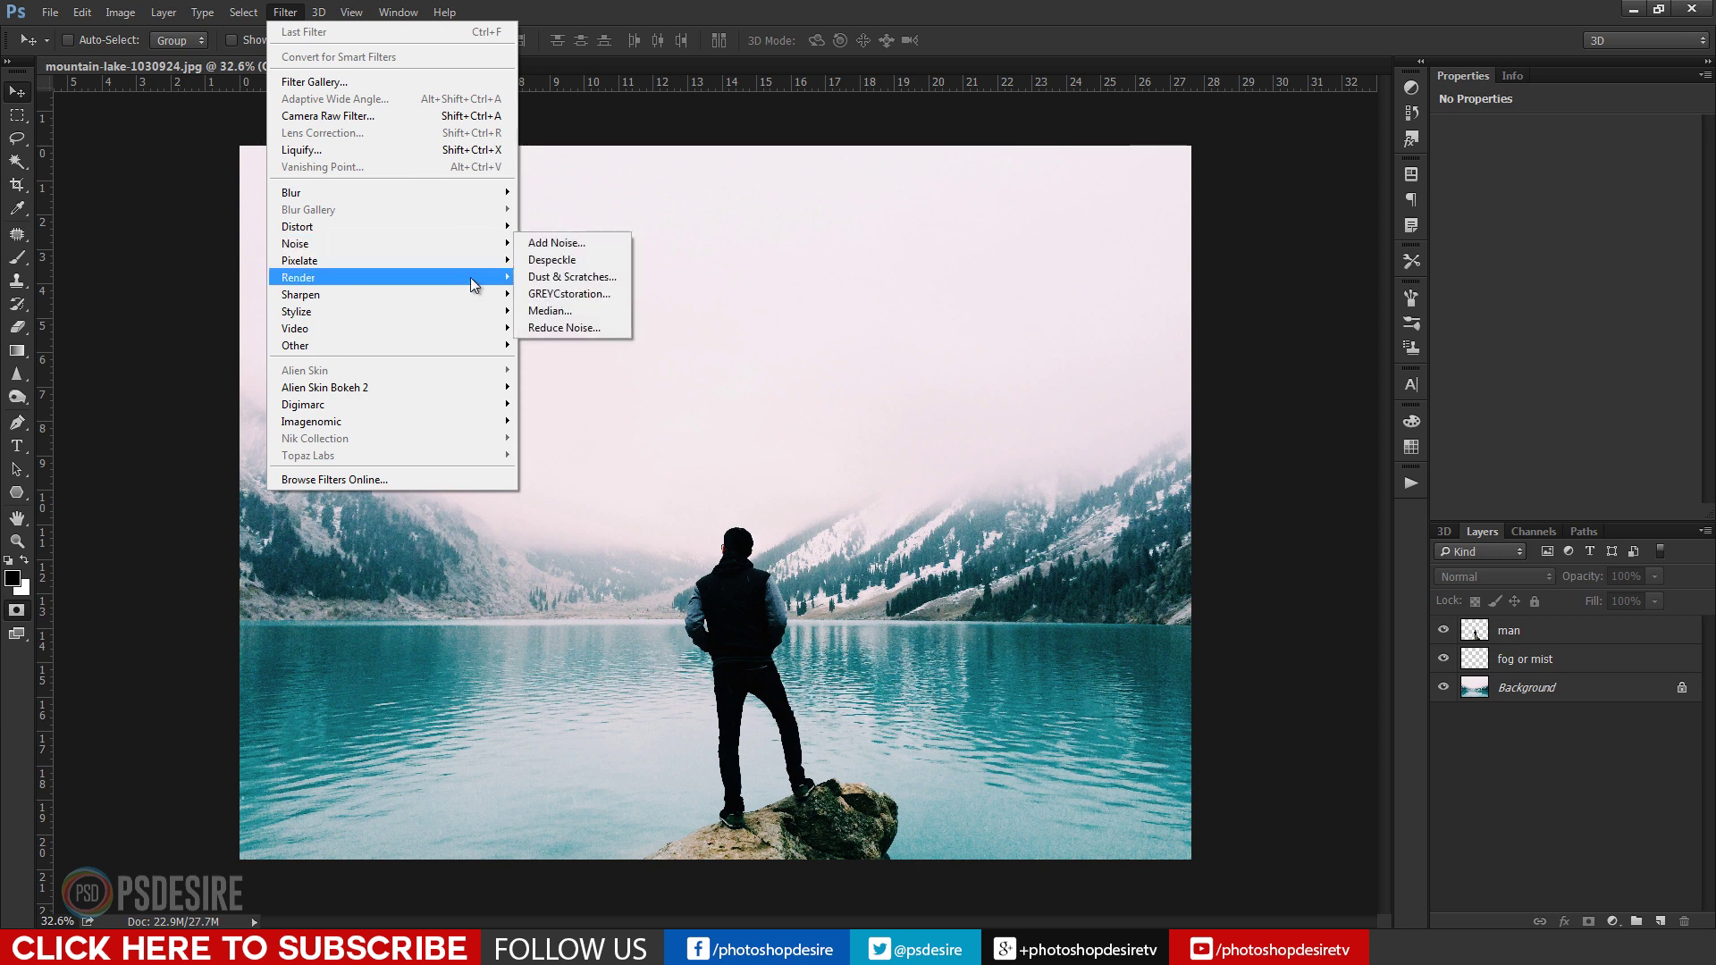
{"action": "mouse_move", "coordinate": [478, 282]}
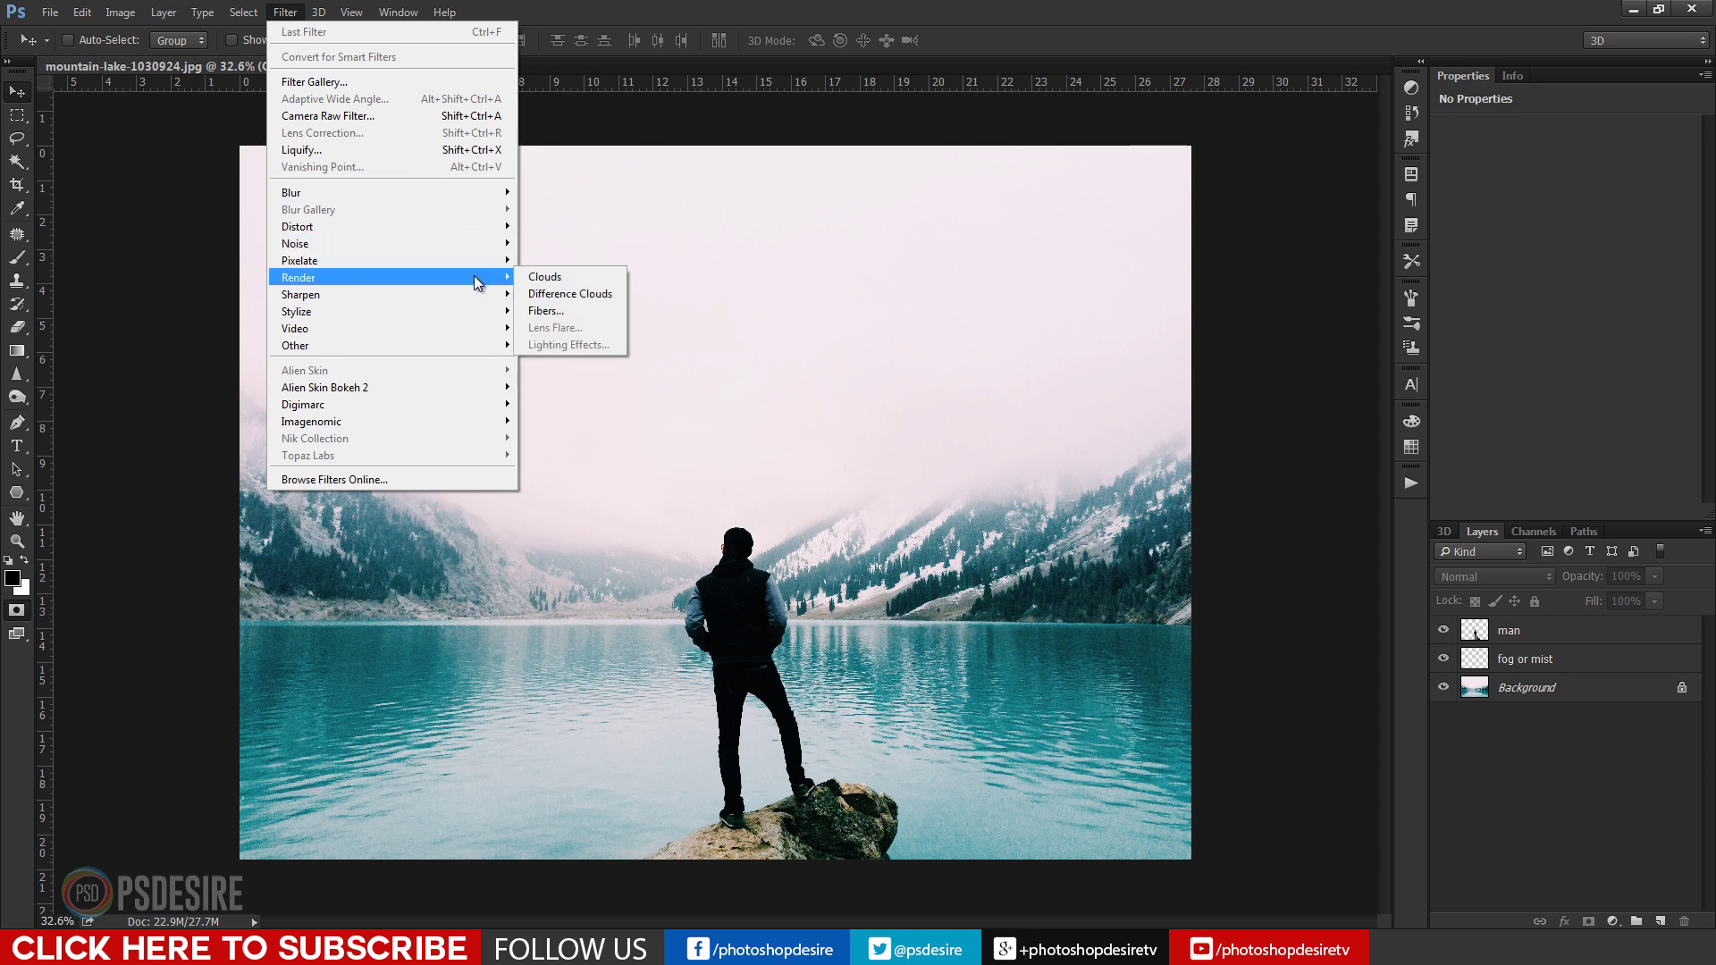
{"action": "left_click", "coordinate": [544, 294]}
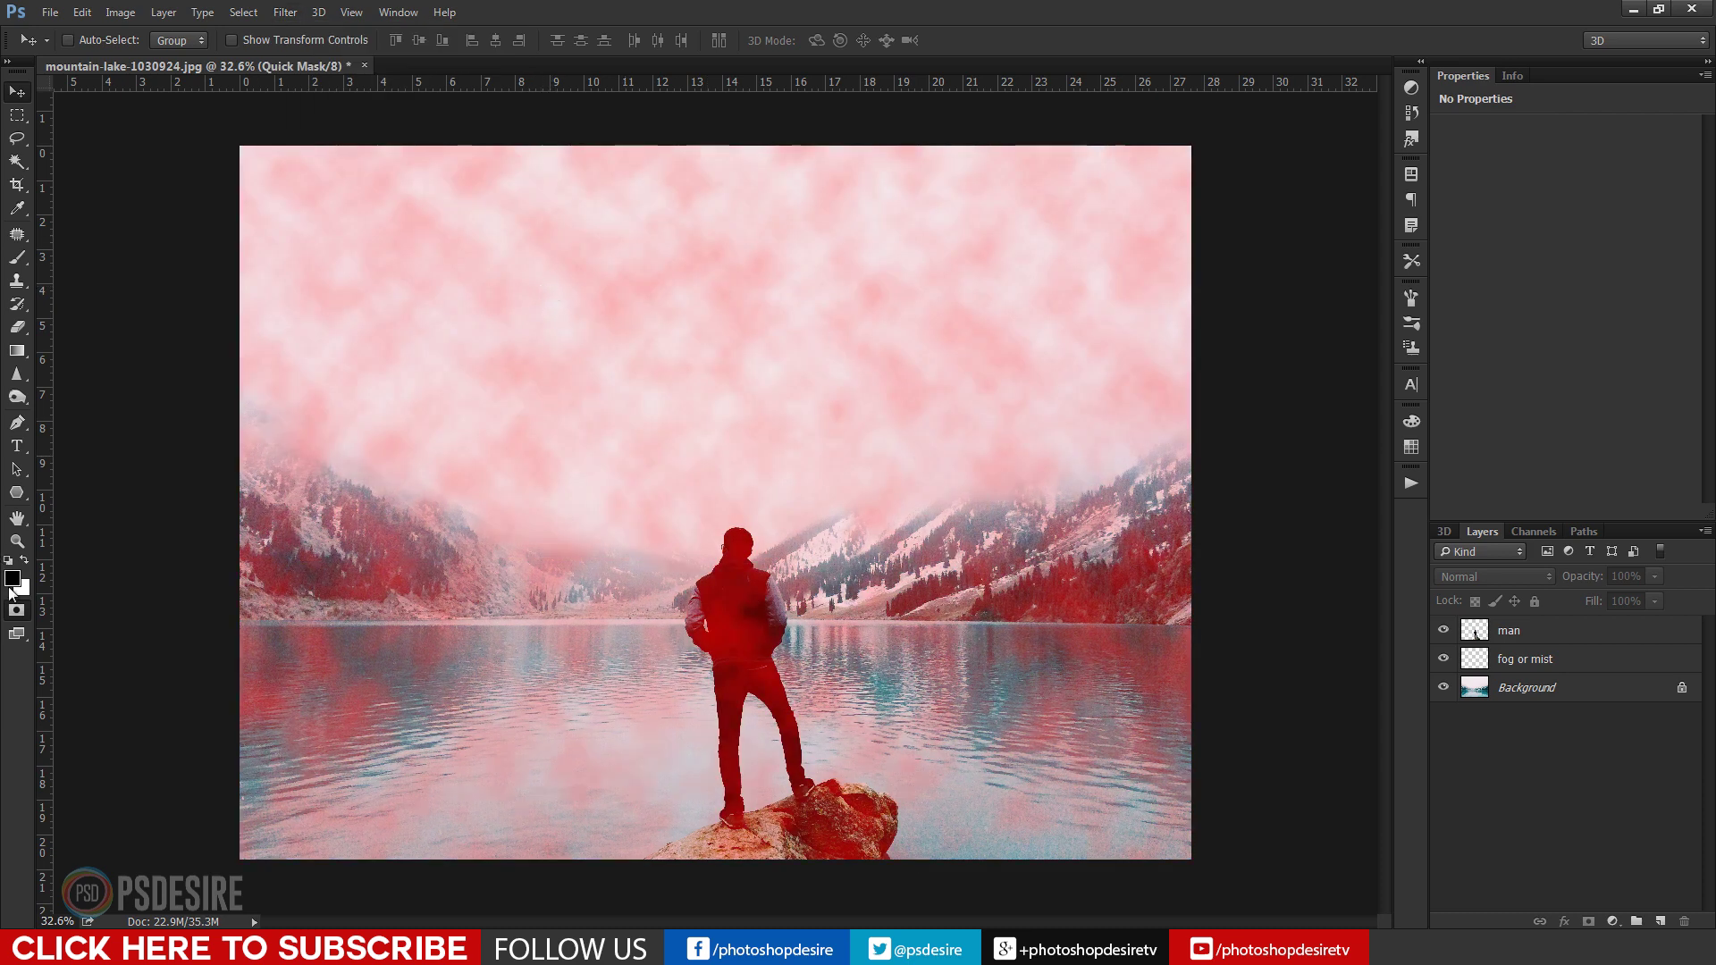
{"action": "left_click", "coordinate": [21, 612]}
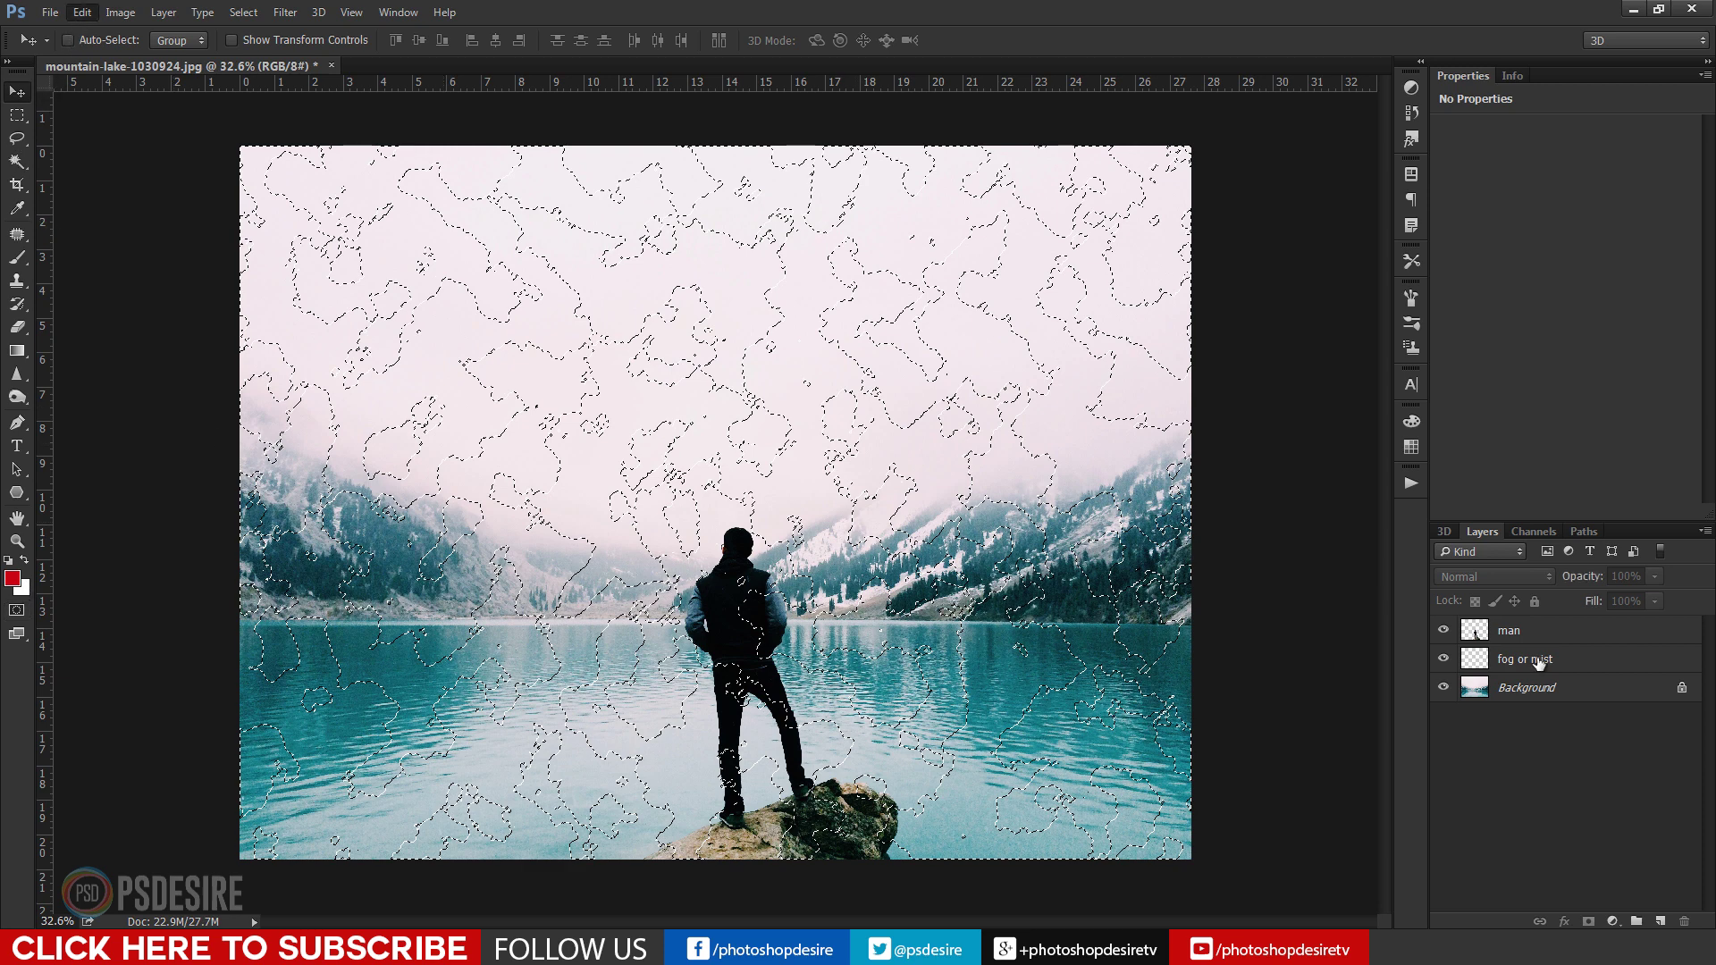
On the 'fog or mist' layer, set up an Edit > Fill using White.
{"action": "left_click", "coordinate": [1538, 662]}
{"action": "left_click", "coordinate": [82, 12]}
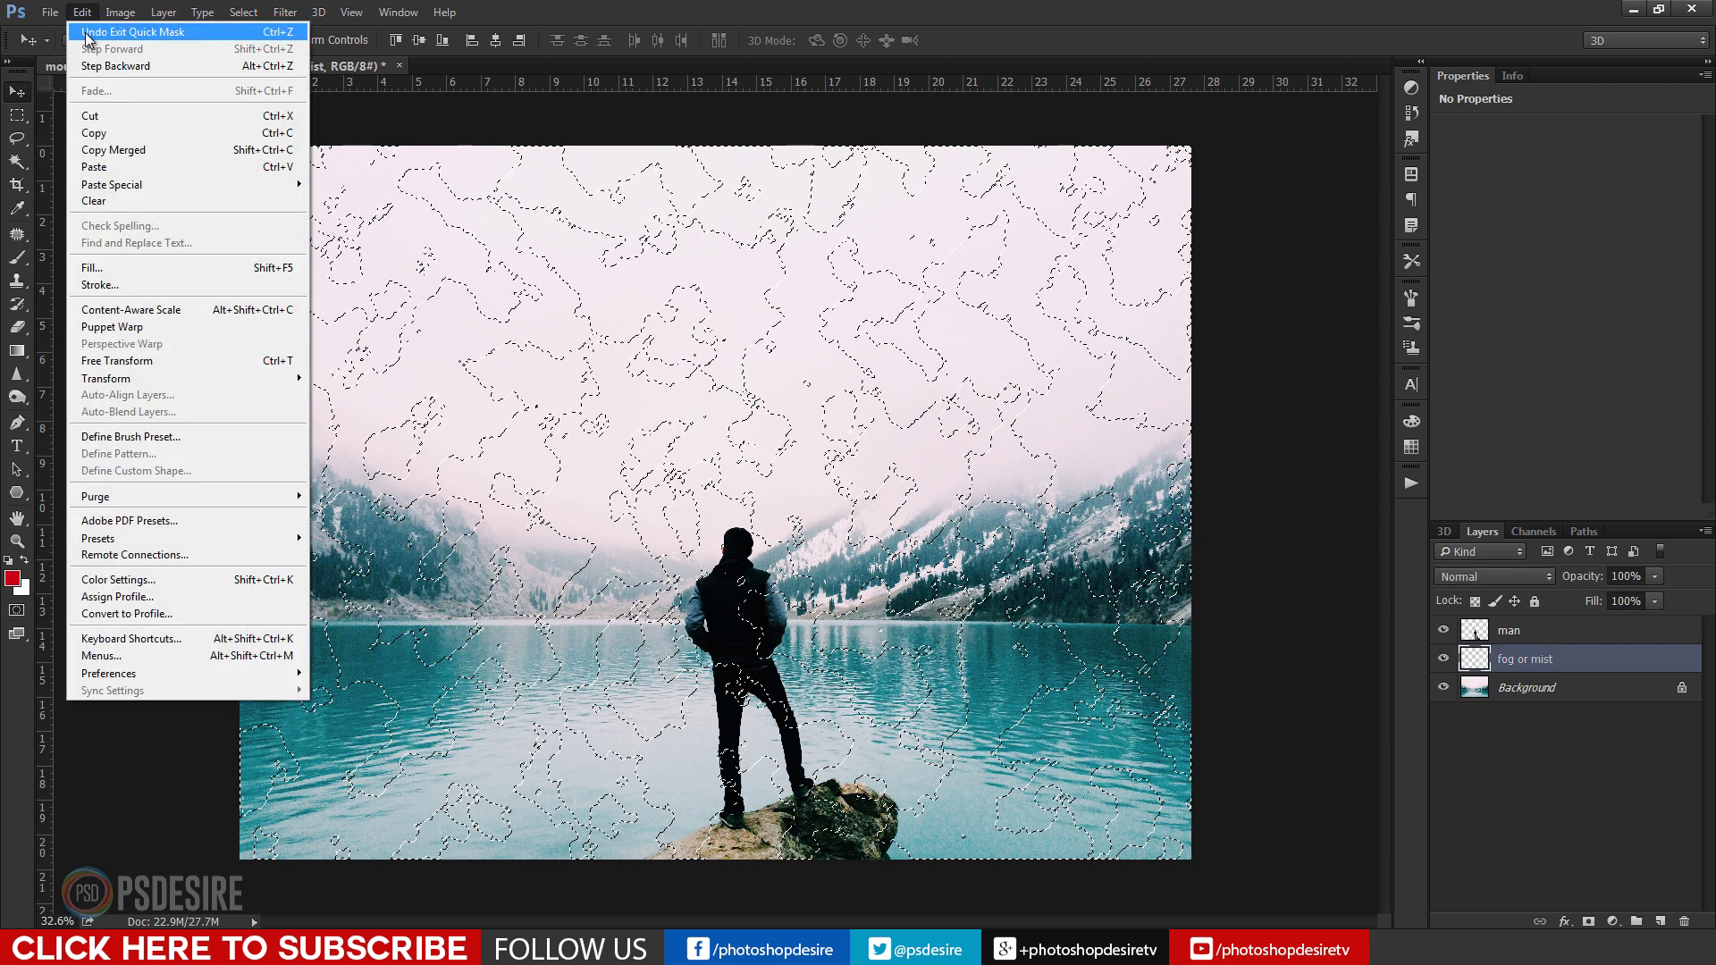
{"action": "left_click", "coordinate": [111, 265]}
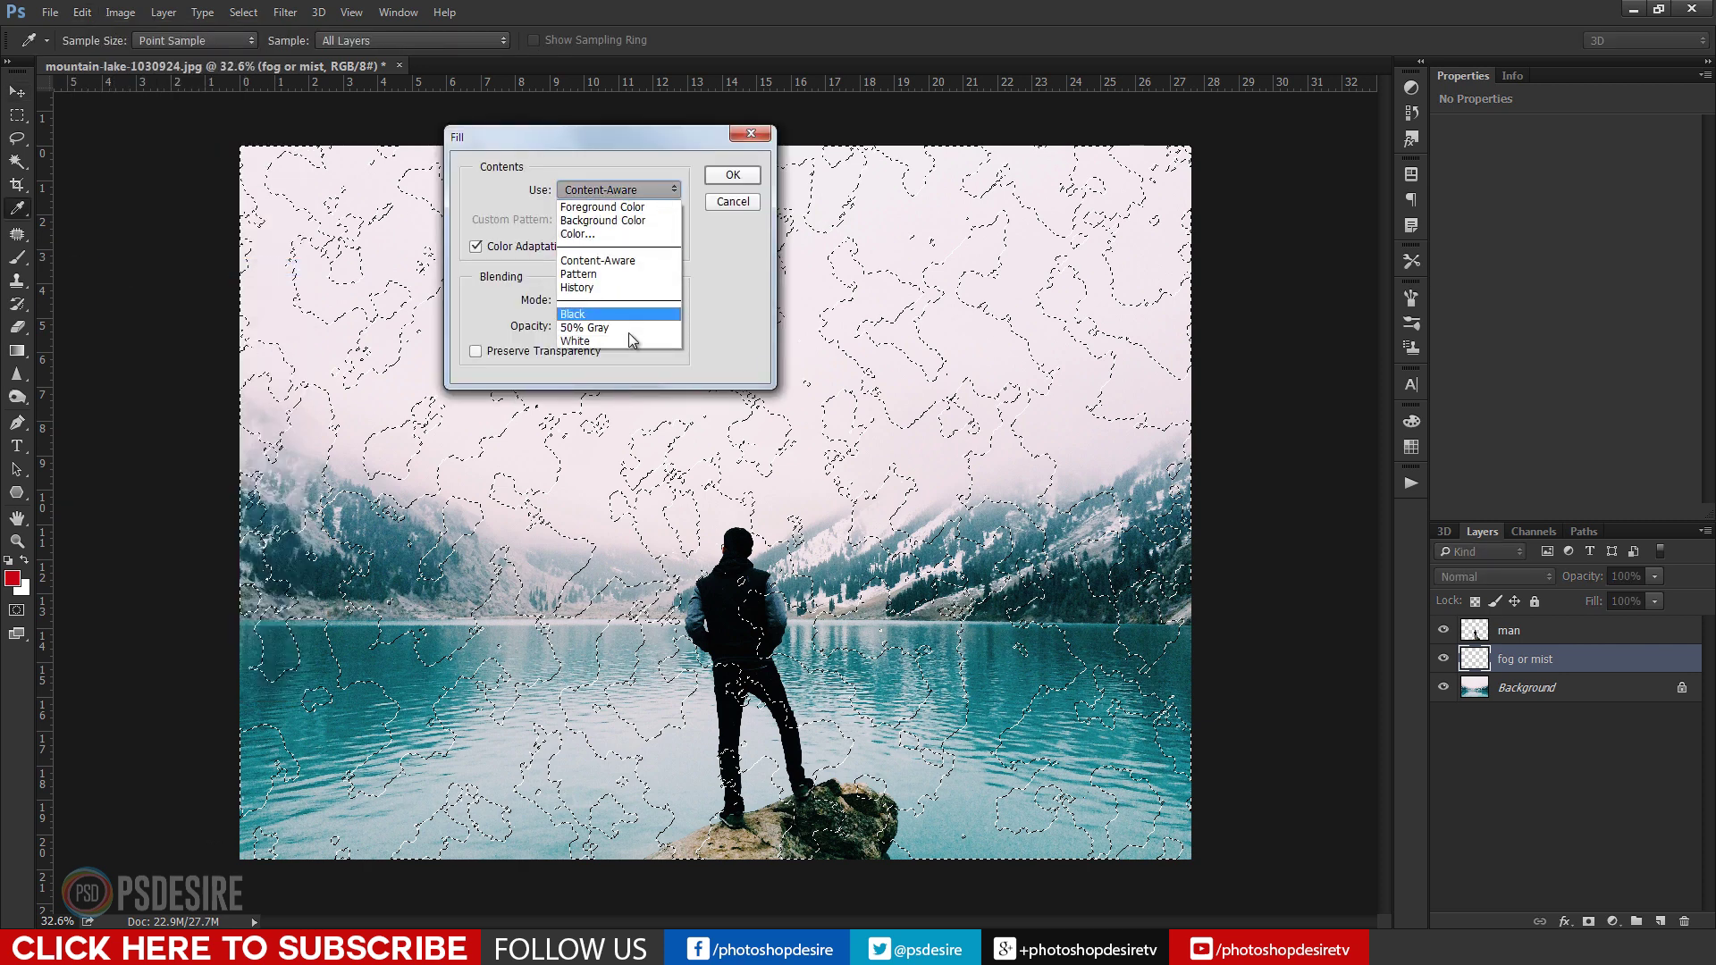
{"action": "left_click", "coordinate": [627, 340]}
Fill the cloud selection with white and deselect.
{"action": "left_click", "coordinate": [730, 177]}
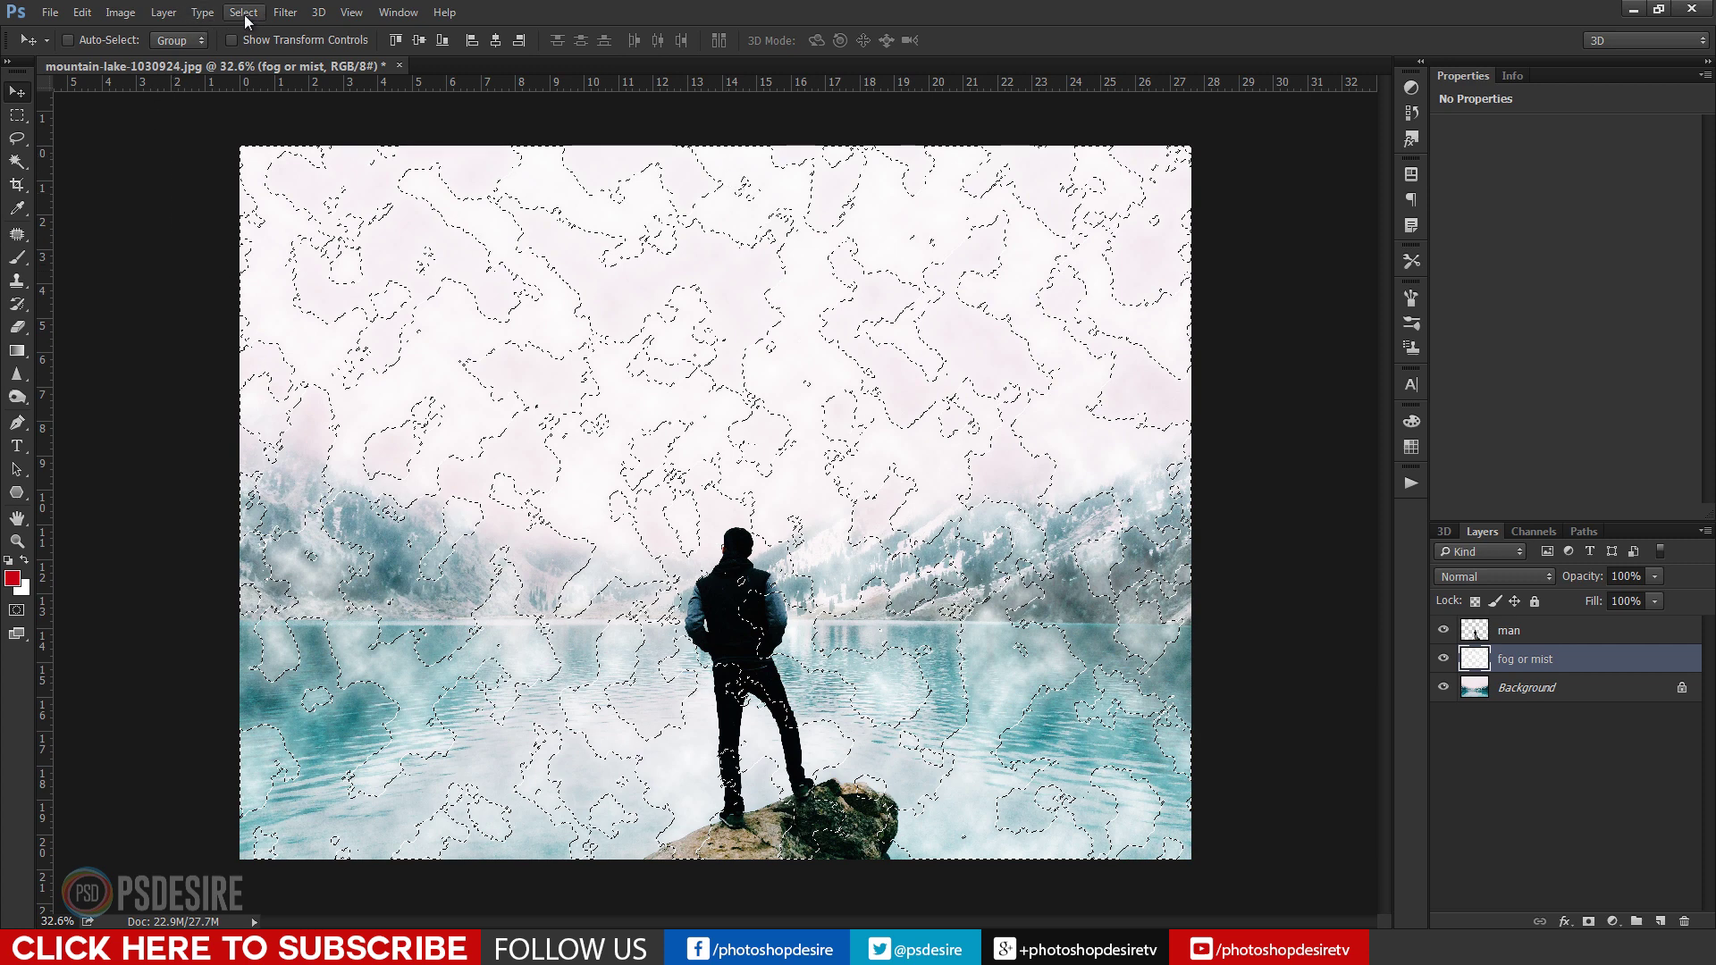
{"action": "left_click", "coordinate": [244, 13]}
{"action": "left_click", "coordinate": [264, 50]}
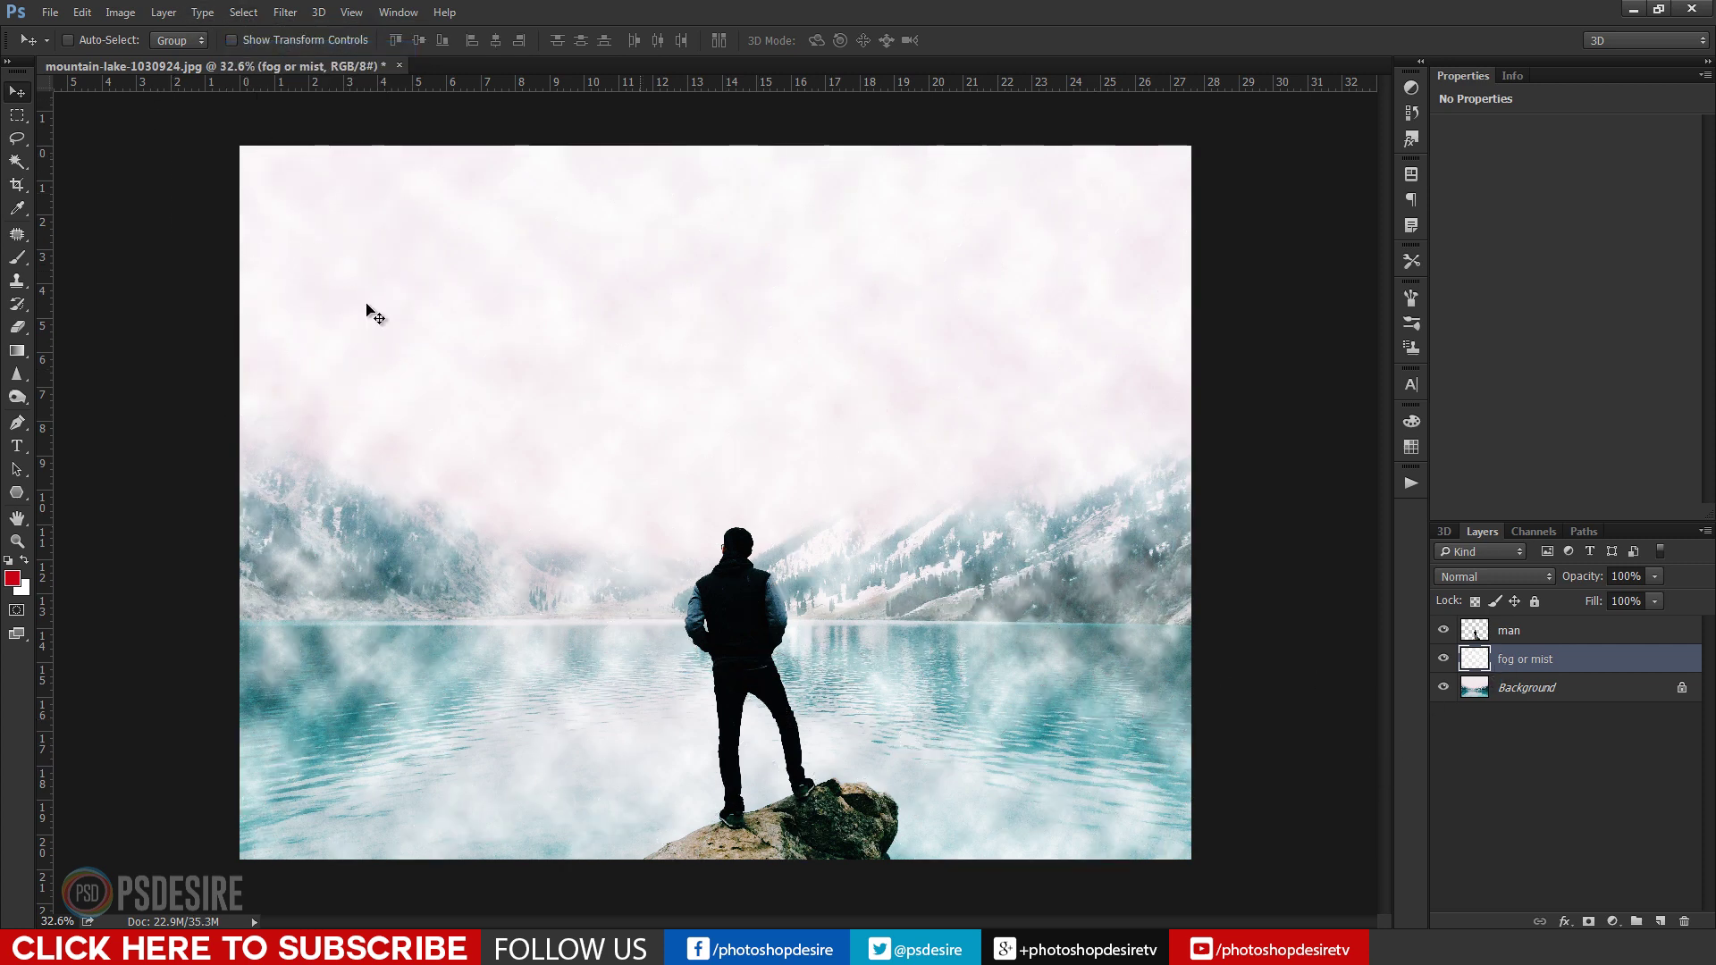
Scale the fog layer to 300% width and drag it to the right.
{"action": "left_click", "coordinate": [82, 12]}
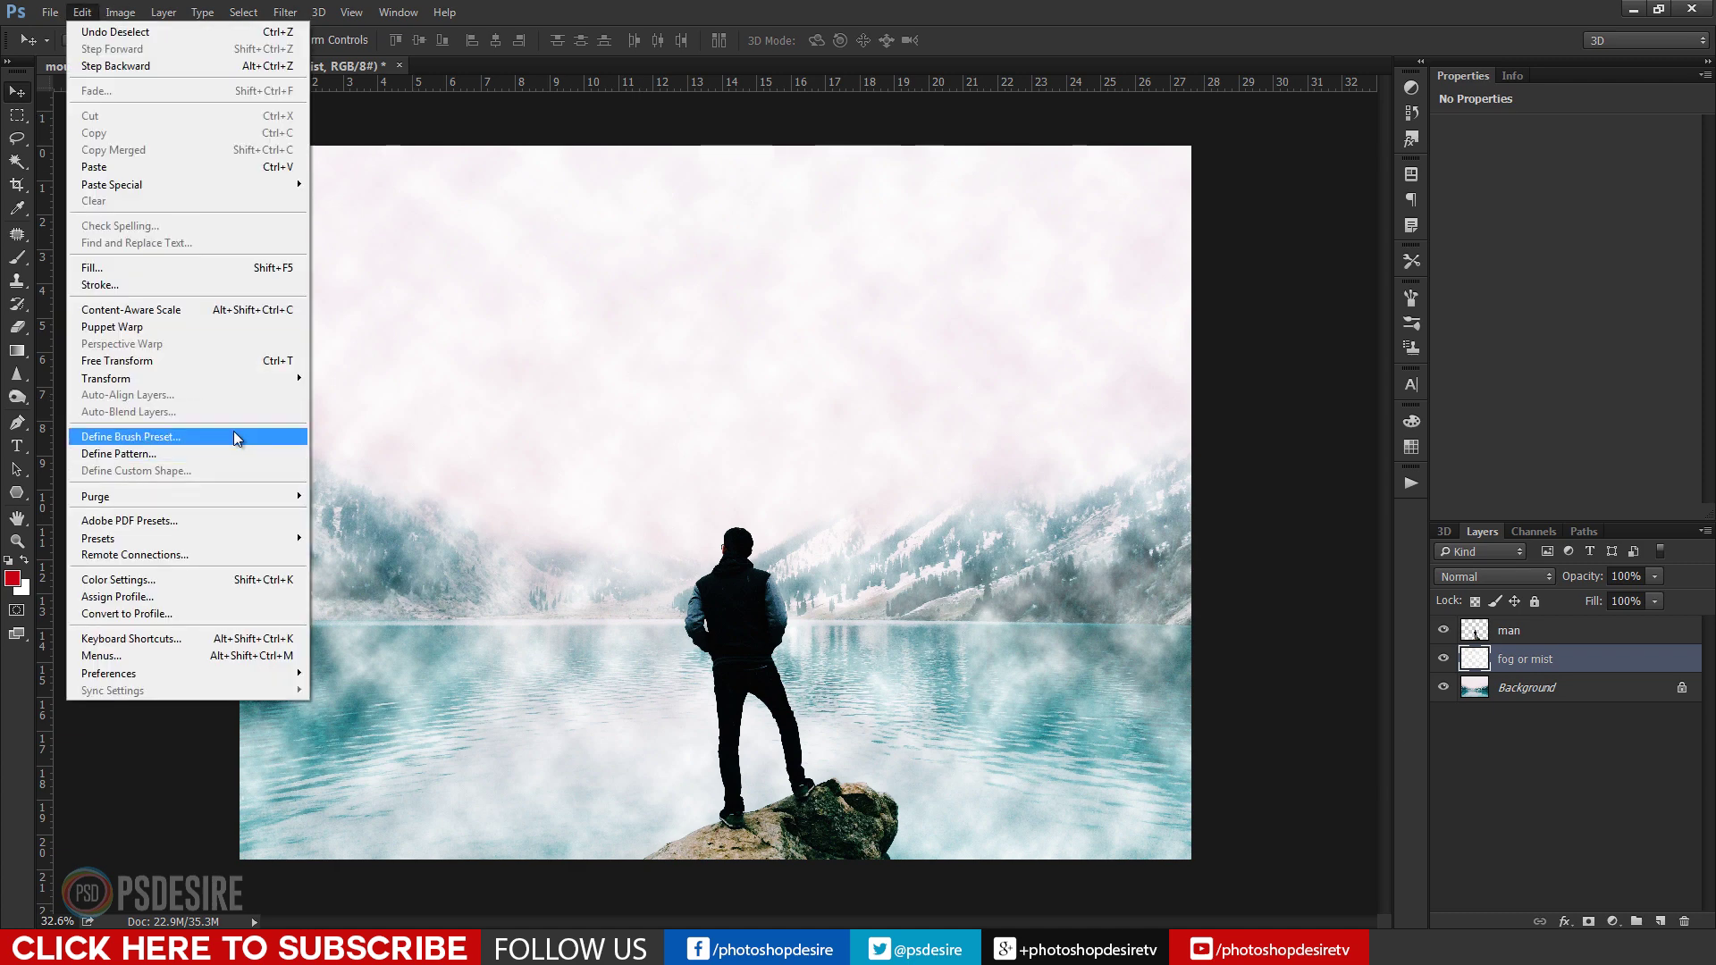
{"action": "mouse_move", "coordinate": [257, 376]}
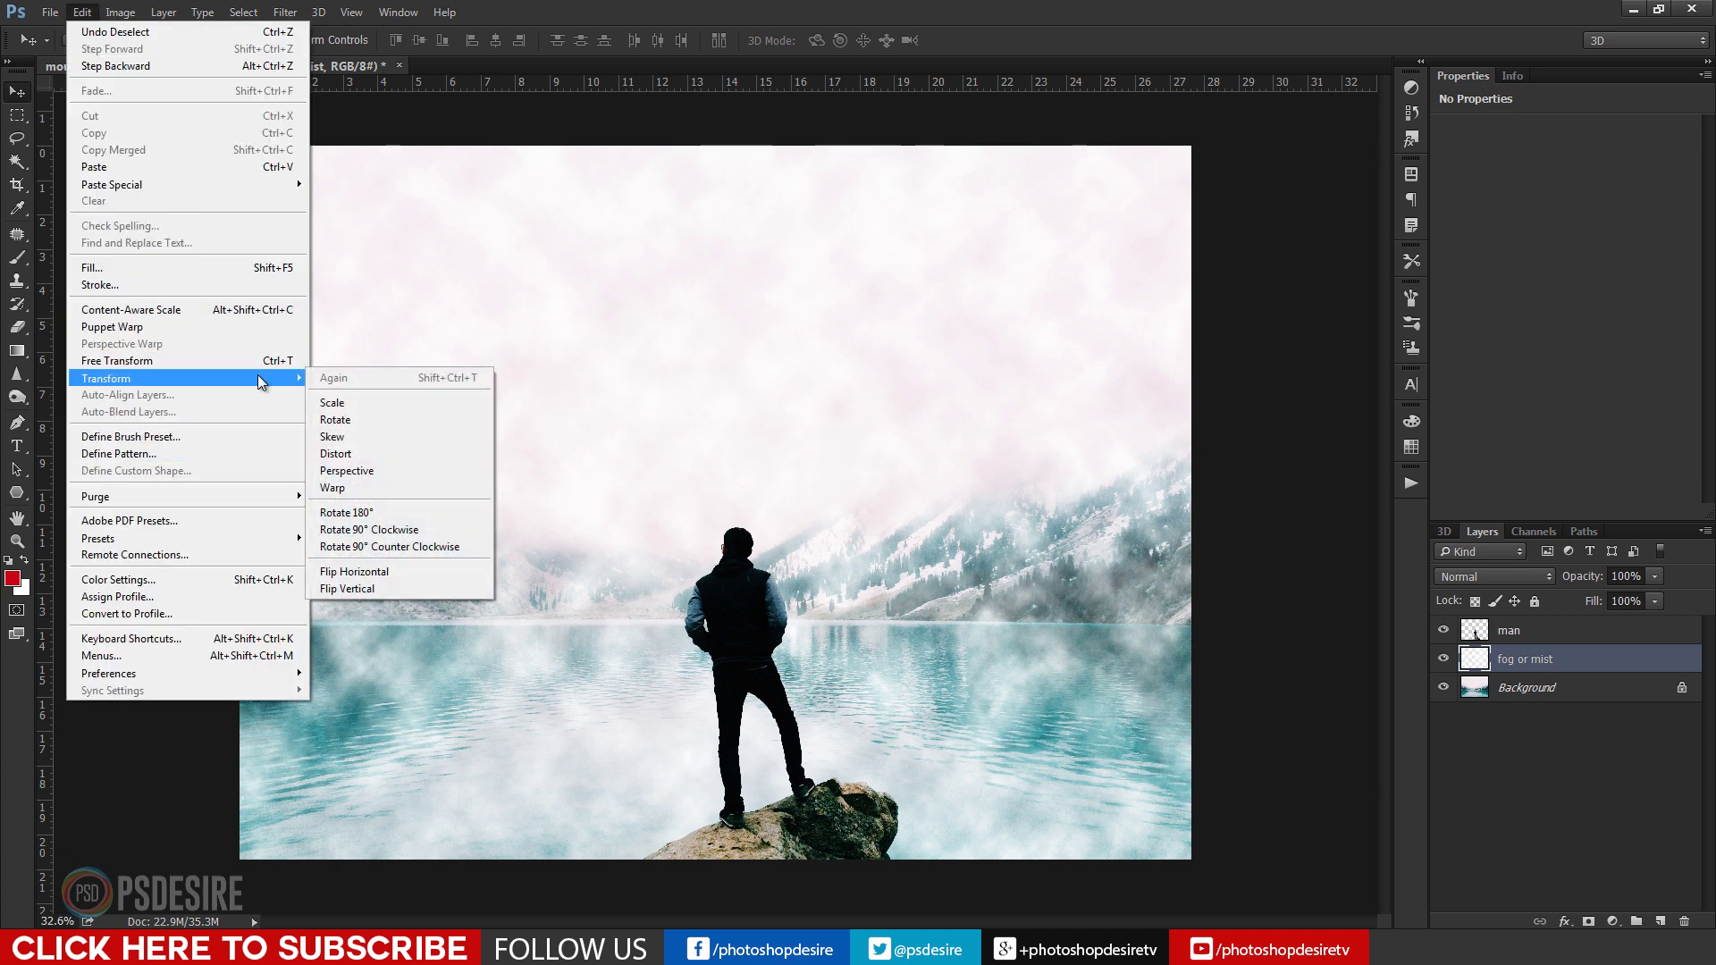
{"action": "left_click", "coordinate": [348, 411]}
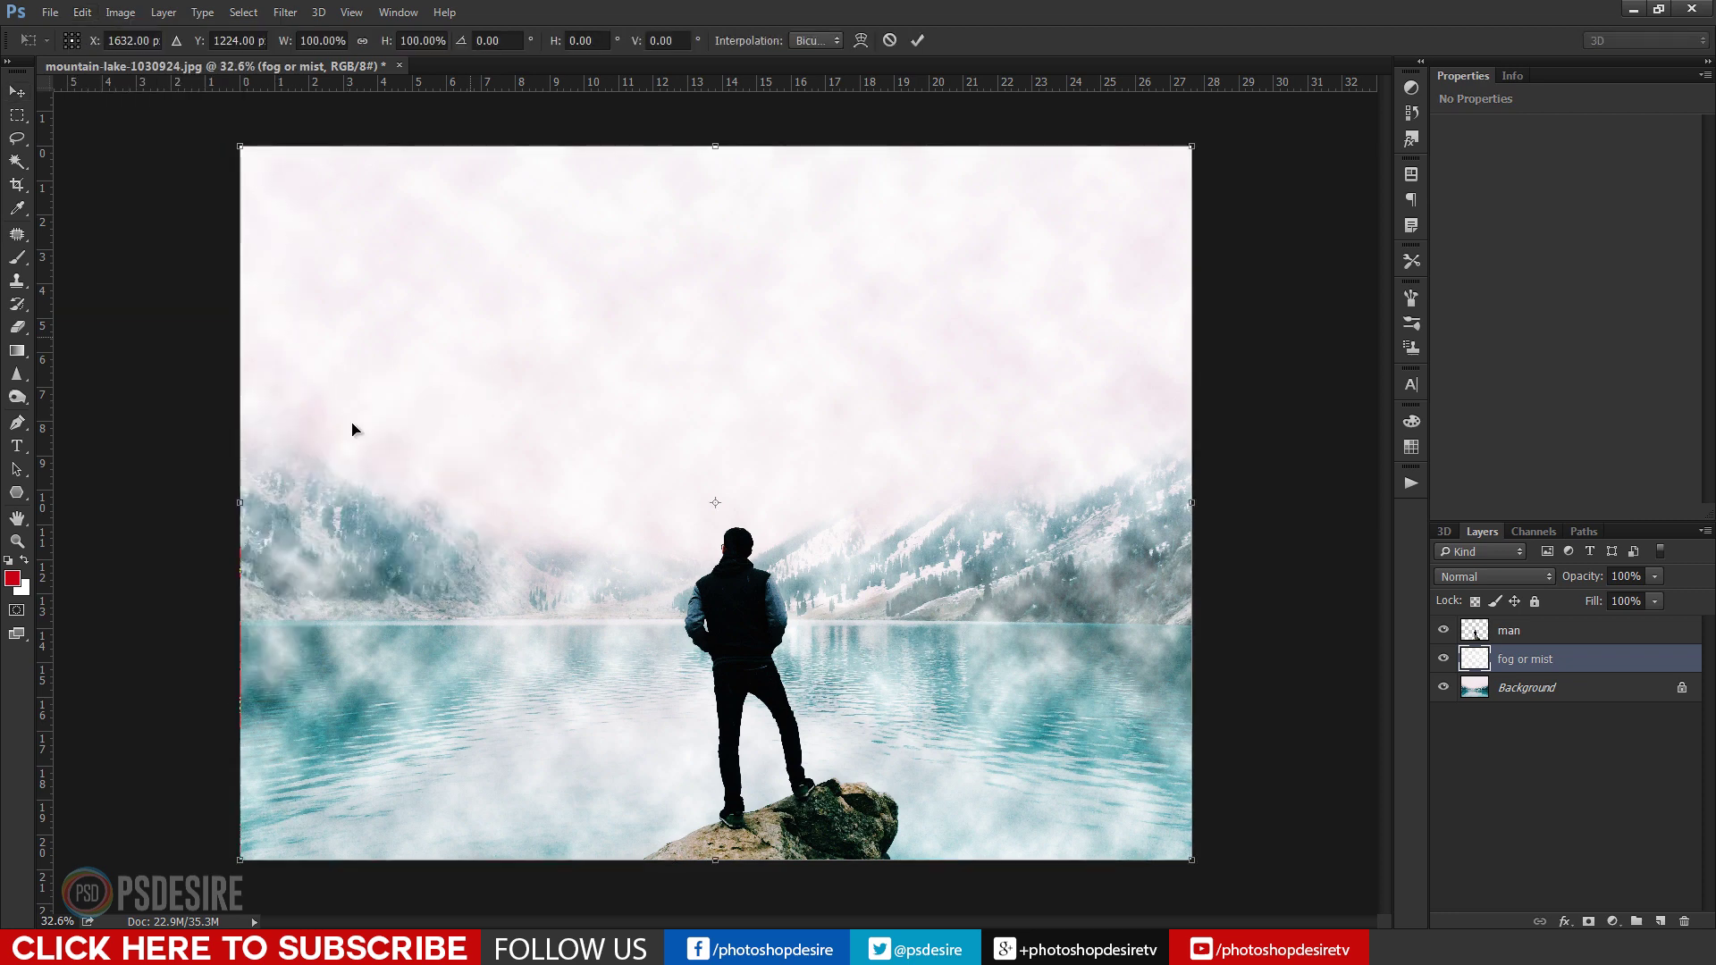
{"action": "left_click_drag", "start_coordinate": [300, 41], "coordinate": [305, 42]}
{"action": "type", "text": "3"}
{"action": "key", "text": "Return"}
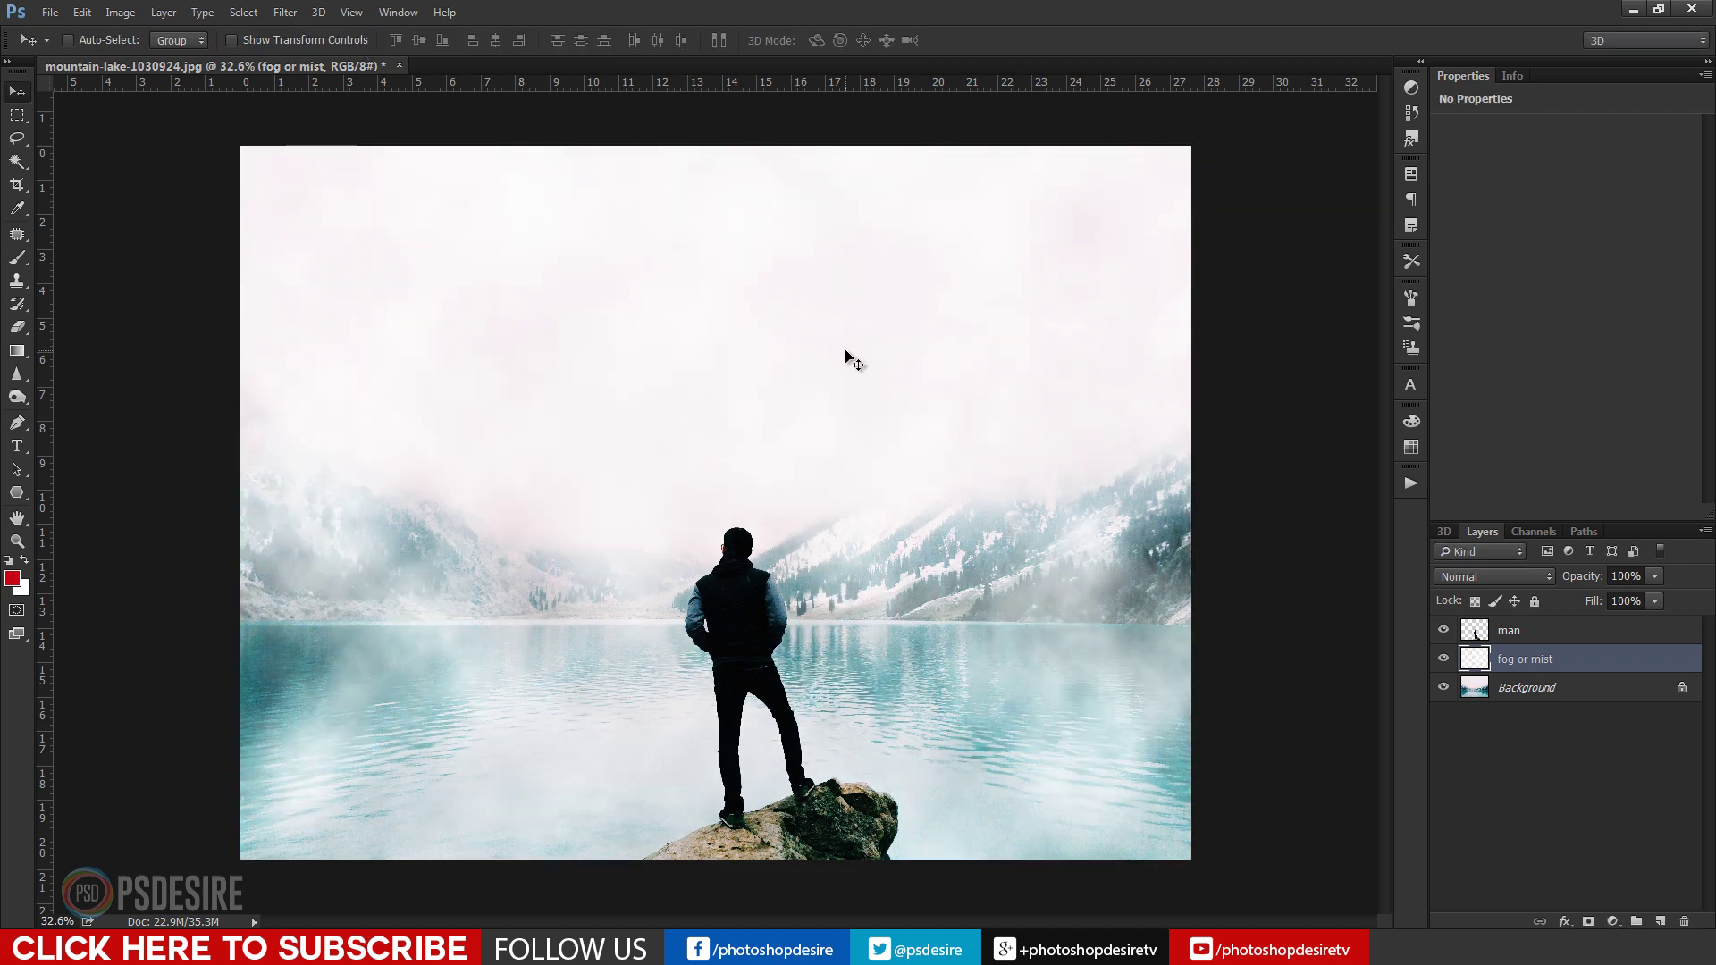
{"action": "left_click_drag", "start_coordinate": [473, 521], "coordinate": [926, 541]}
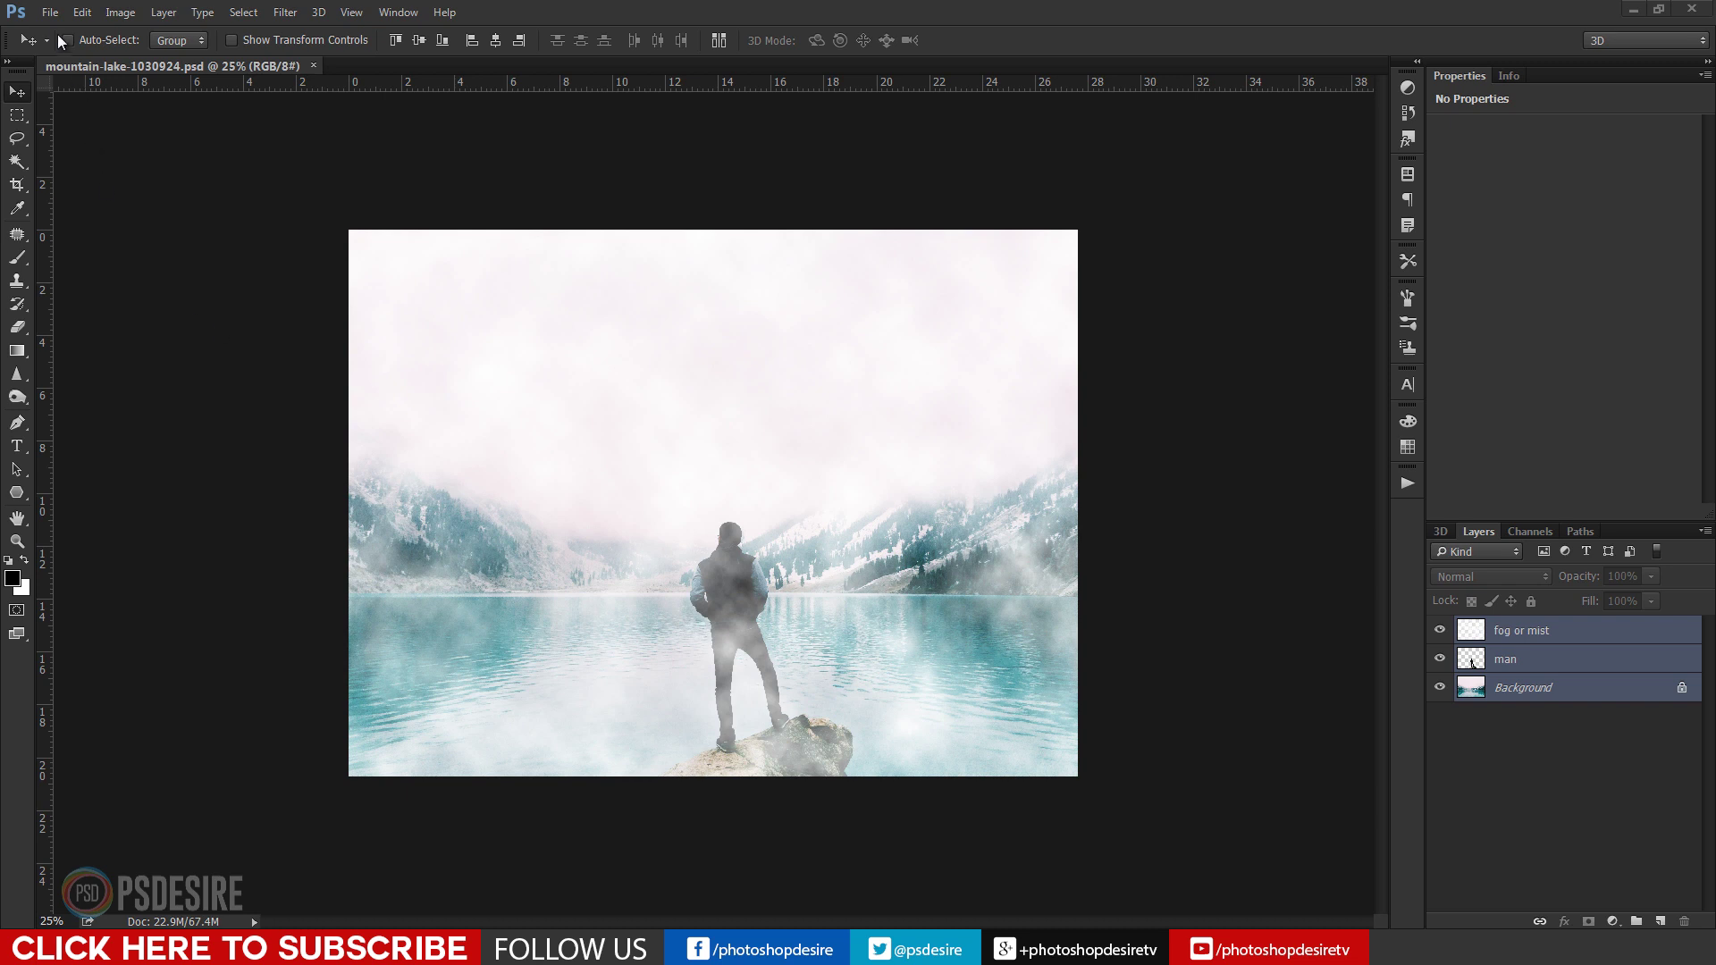
Create a new 1920 × 1080 px white document, Untitled-1.
{"action": "left_click", "coordinate": [50, 13]}
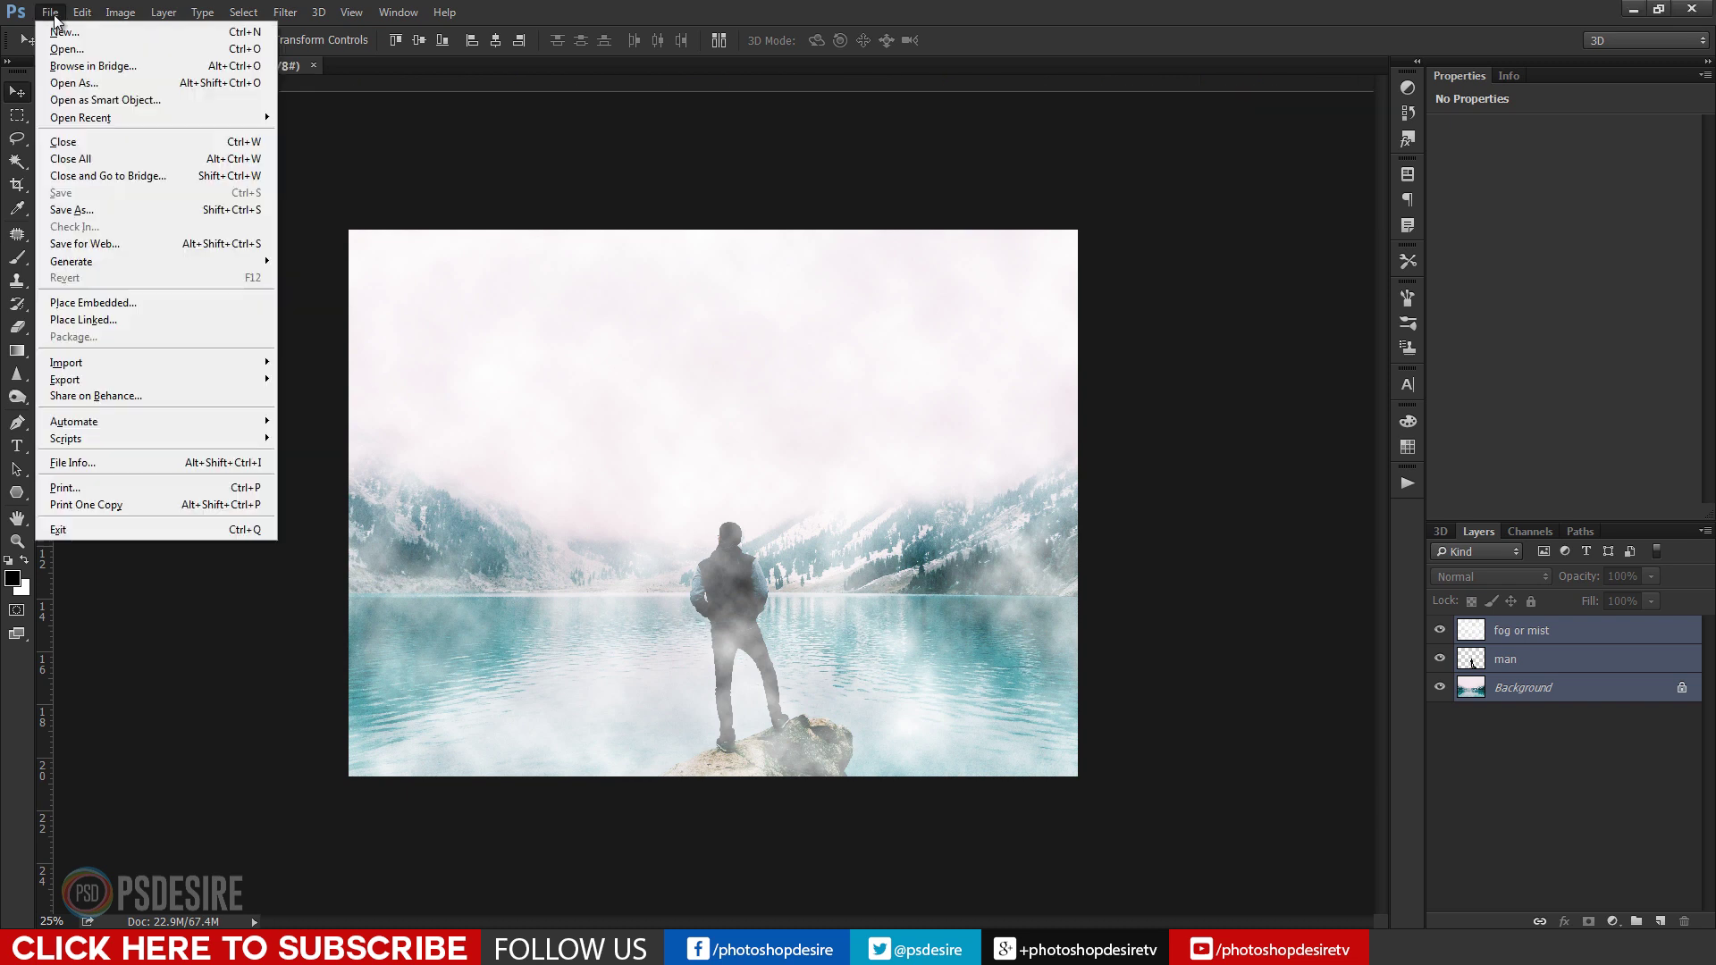
{"action": "key", "text": "Escape"}
{"action": "key", "text": "ctrl+n"}
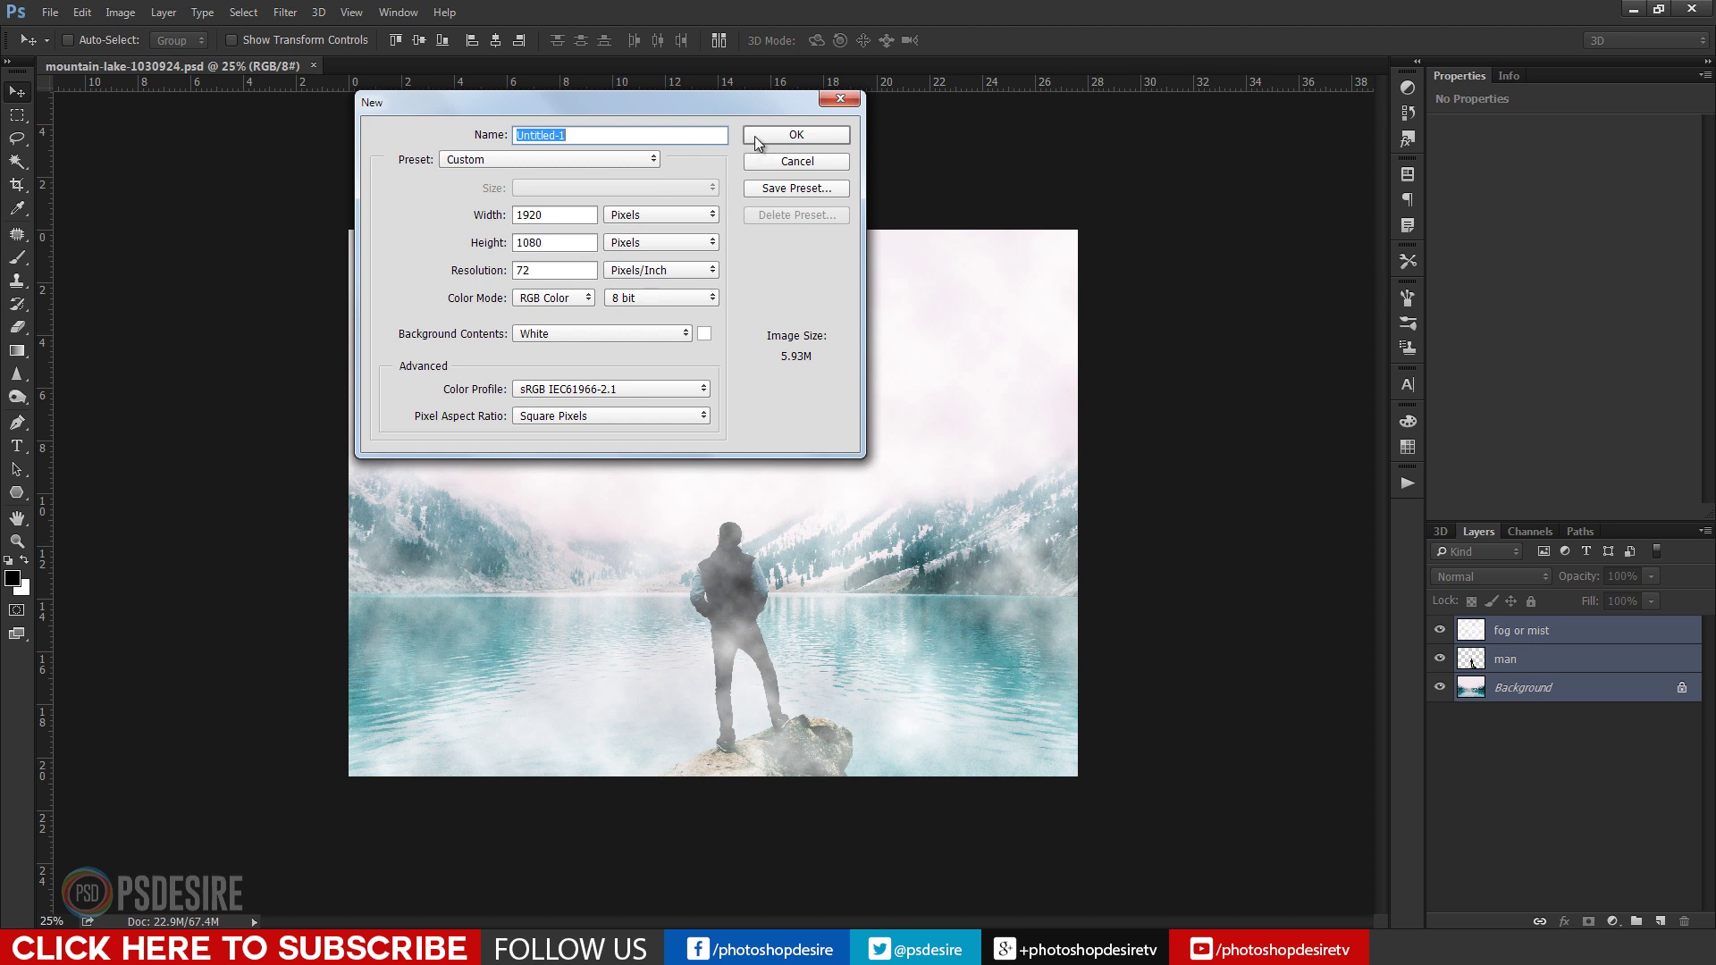
{"action": "key", "text": "Escape"}
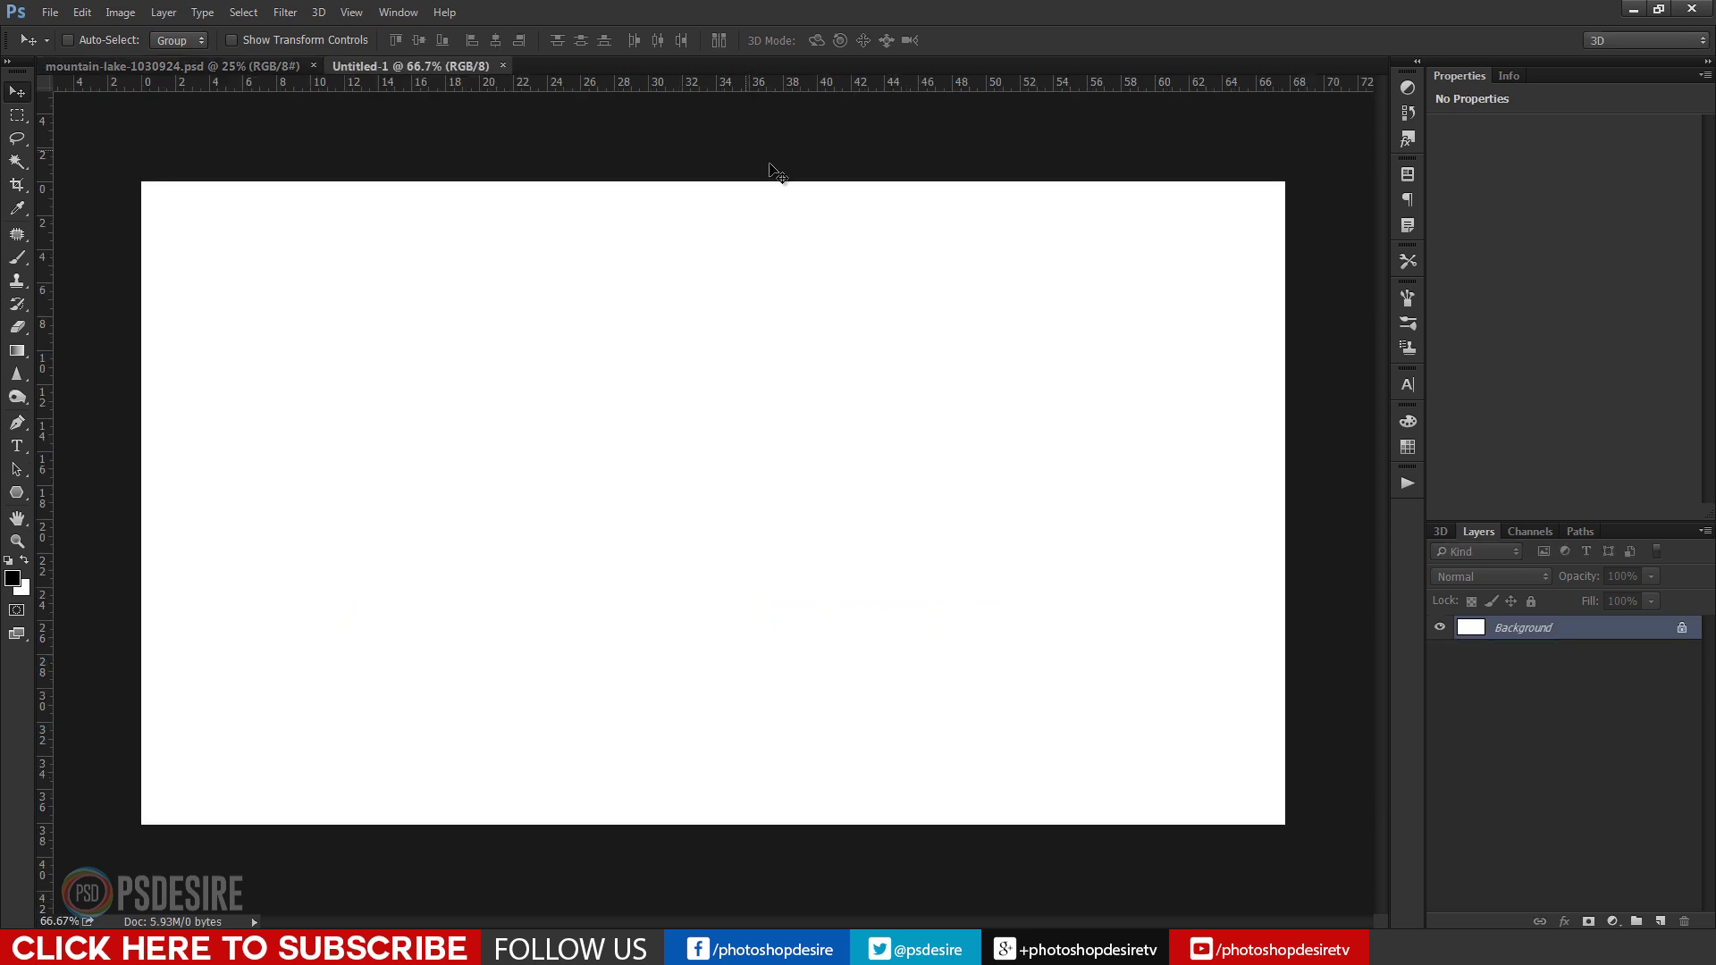
Copy the fog or mist, man and Background layers into Untitled-1 and position the scene.
{"action": "left_click", "coordinate": [108, 67]}
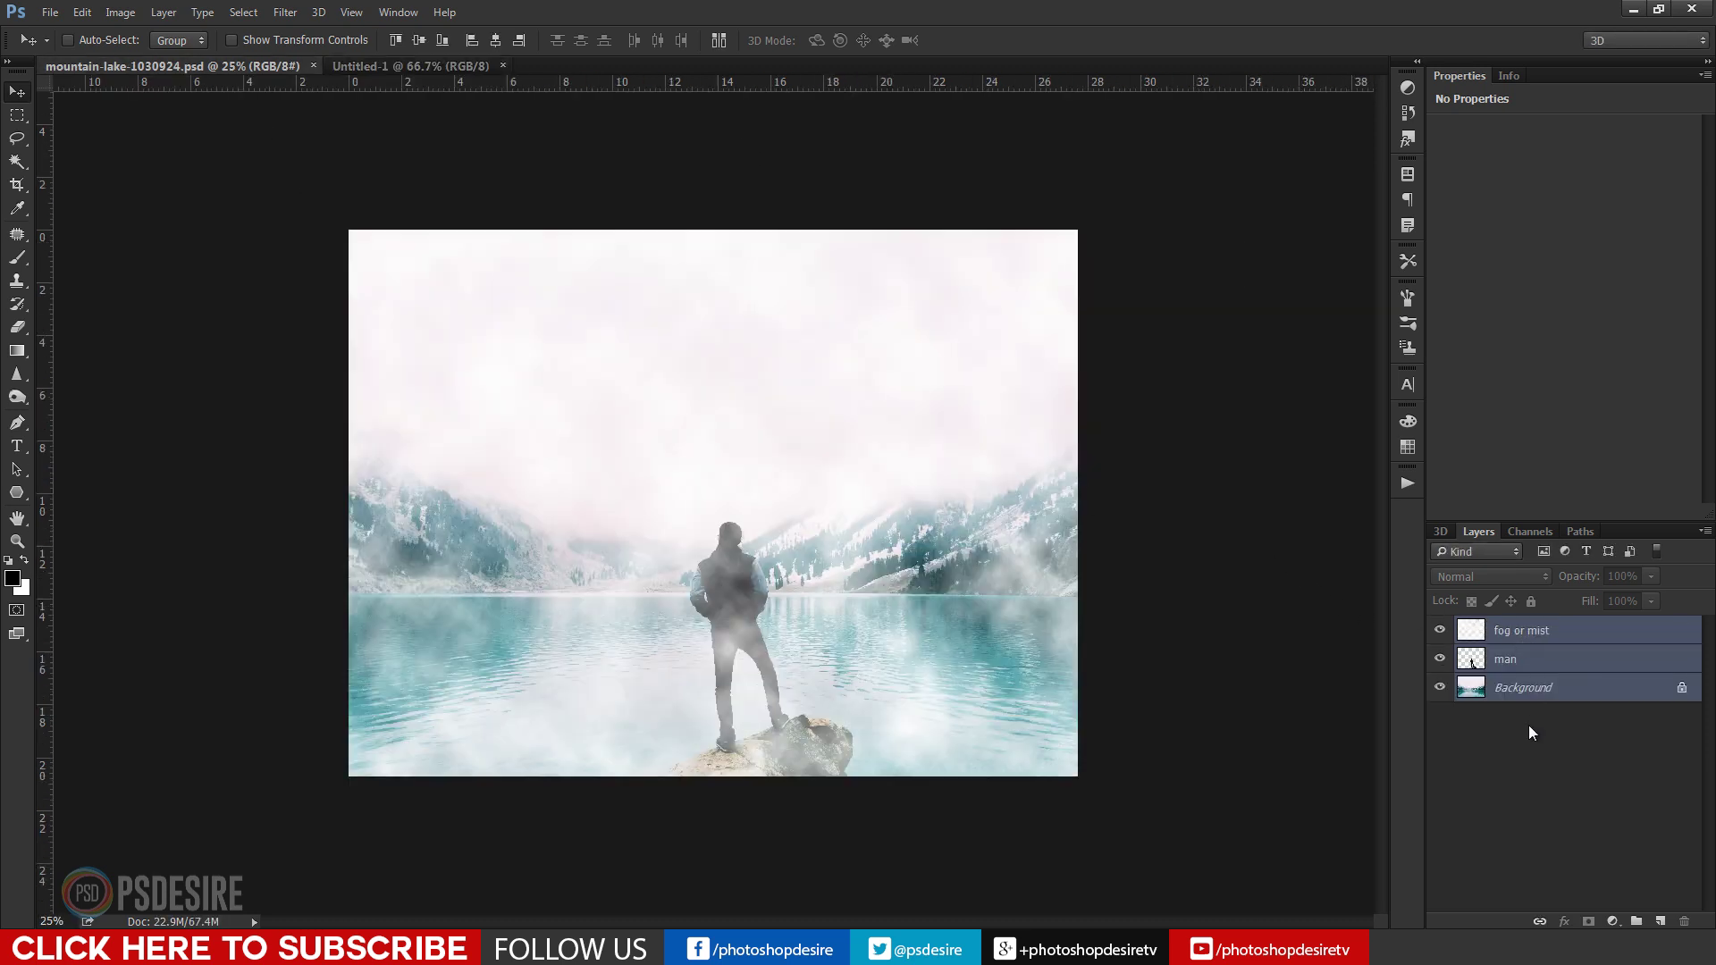
{"action": "left_click", "coordinate": [1530, 717]}
{"action": "left_click", "coordinate": [1520, 642]}
{"action": "left_click", "coordinate": [1515, 663], "text": "ctrl"}
{"action": "left_click", "coordinate": [1517, 696], "text": "ctrl"}
{"action": "left_click_drag", "start_coordinate": [450, 69], "coordinate": [518, 407]}
{"action": "left_click_drag", "start_coordinate": [750, 616], "coordinate": [760, 355]}
Convert Layer 1, man and fog or mist each to a smart object.
{"action": "left_click", "coordinate": [1516, 776]}
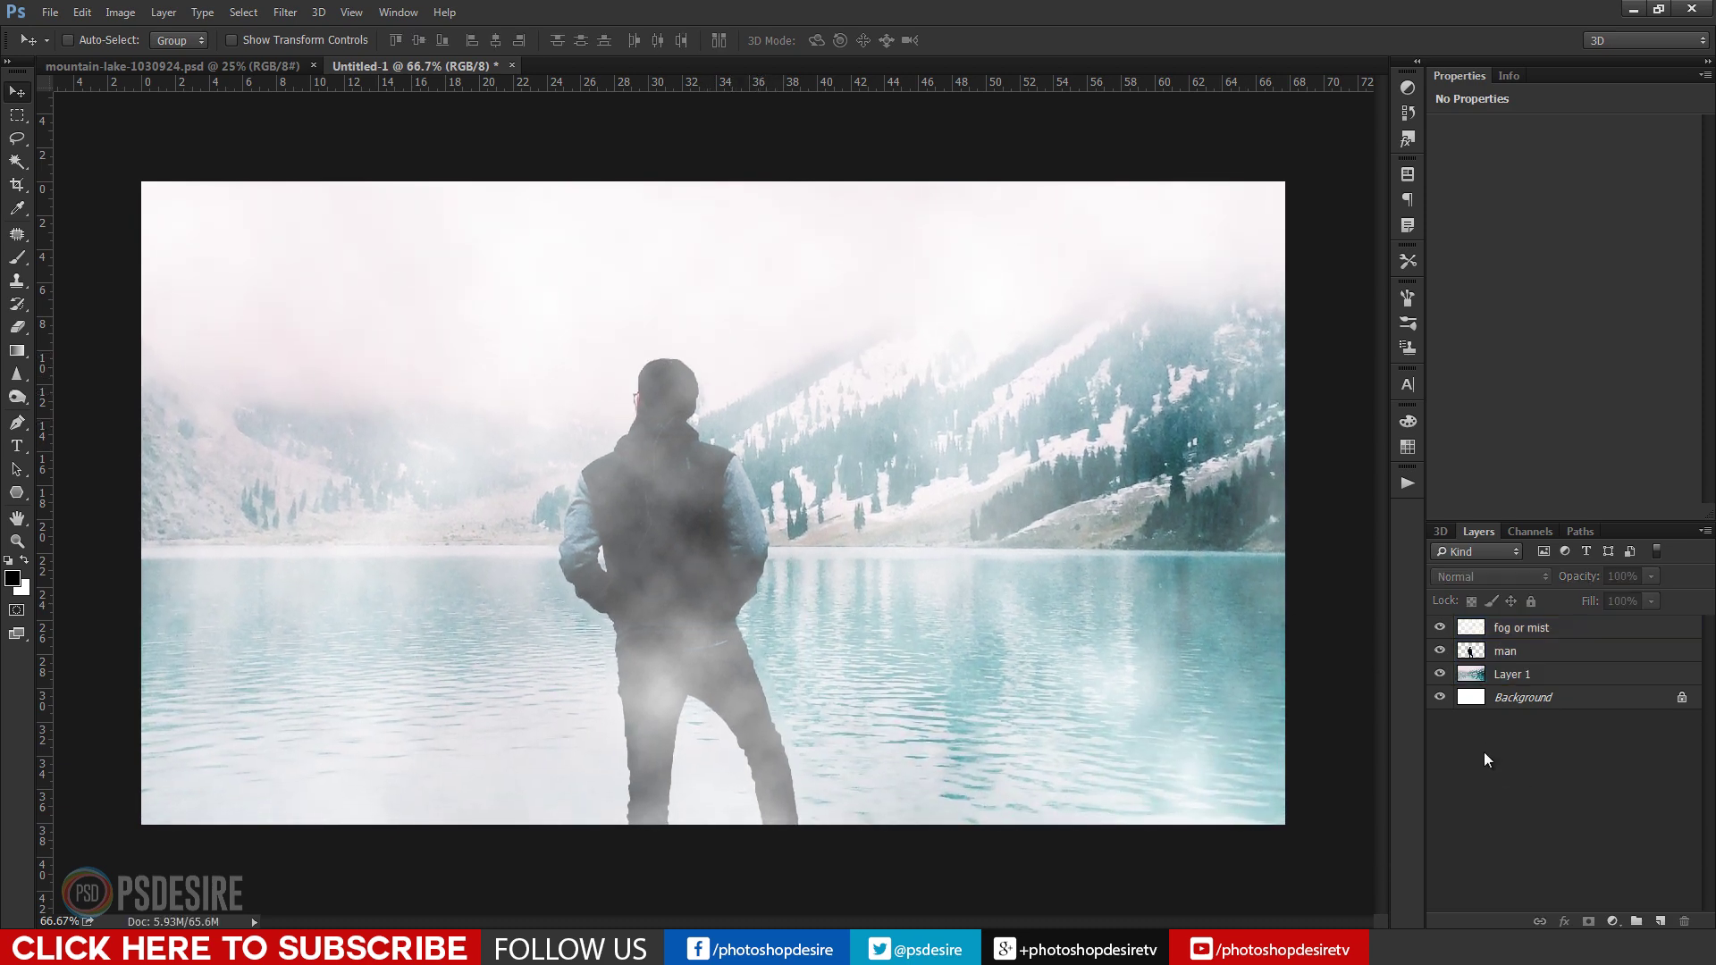
{"action": "scroll", "coordinate": [770, 577], "scroll_direction": "down", "scroll_amount": 2}
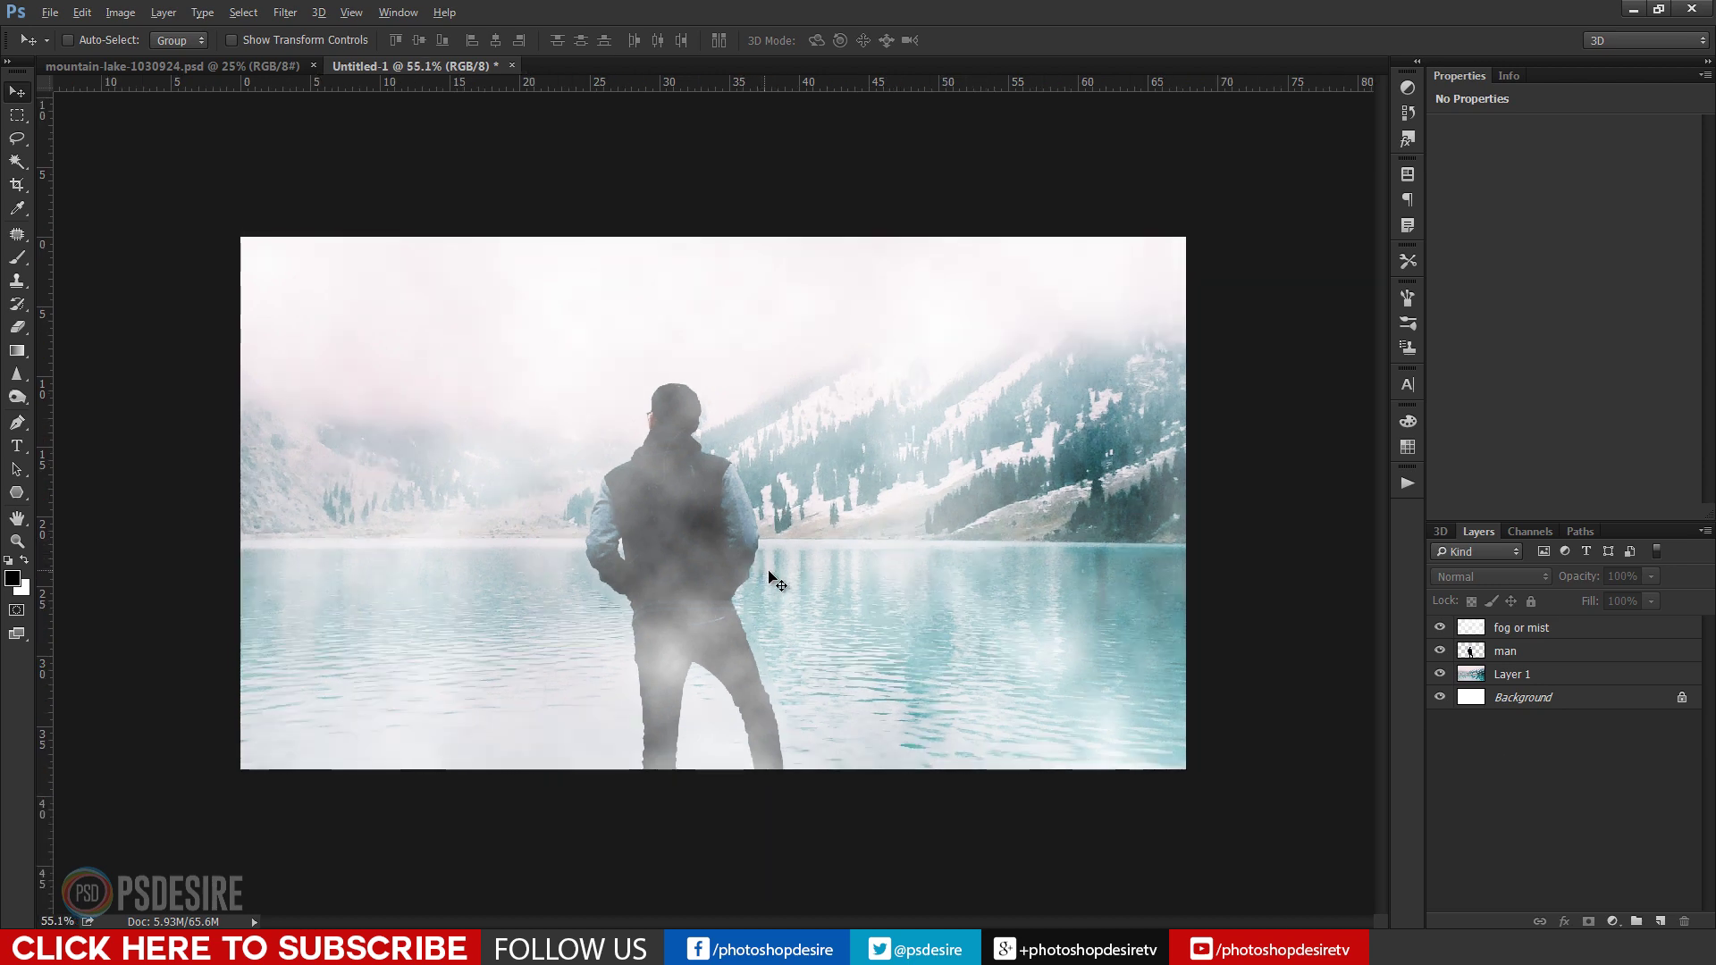
{"action": "left_click", "coordinate": [1510, 676]}
{"action": "right_click", "coordinate": [1513, 679]}
{"action": "left_click", "coordinate": [1570, 147]}
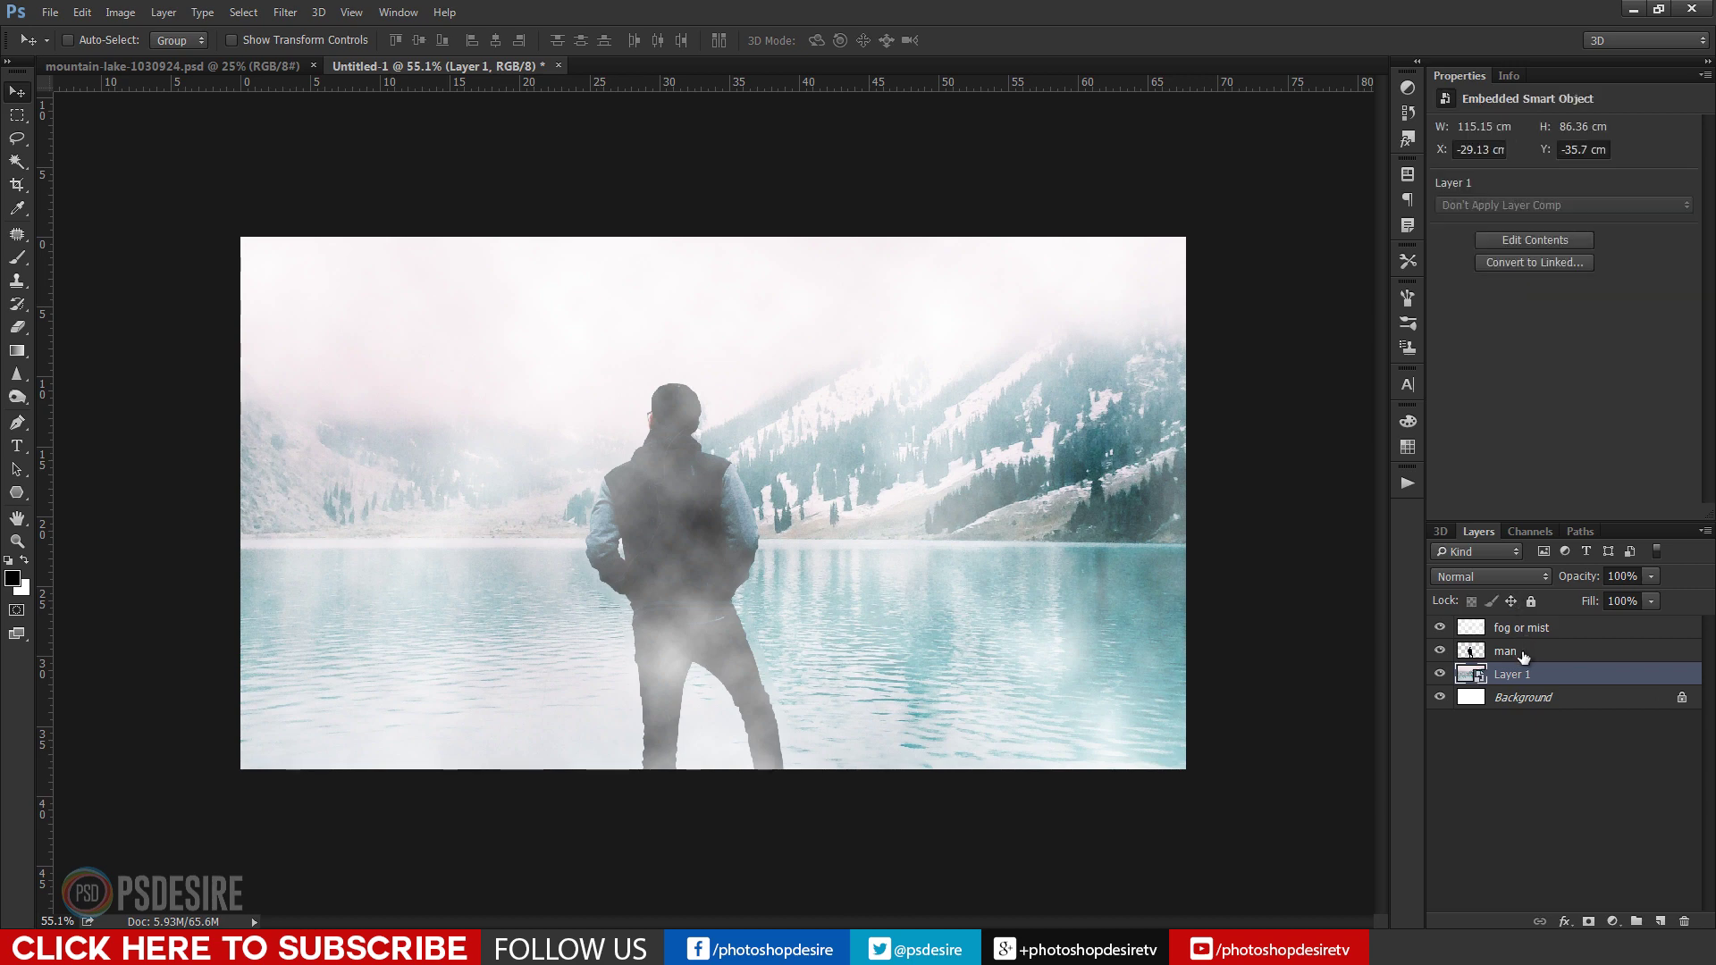
{"action": "right_click", "coordinate": [1523, 657]}
{"action": "left_click", "coordinate": [1570, 125]}
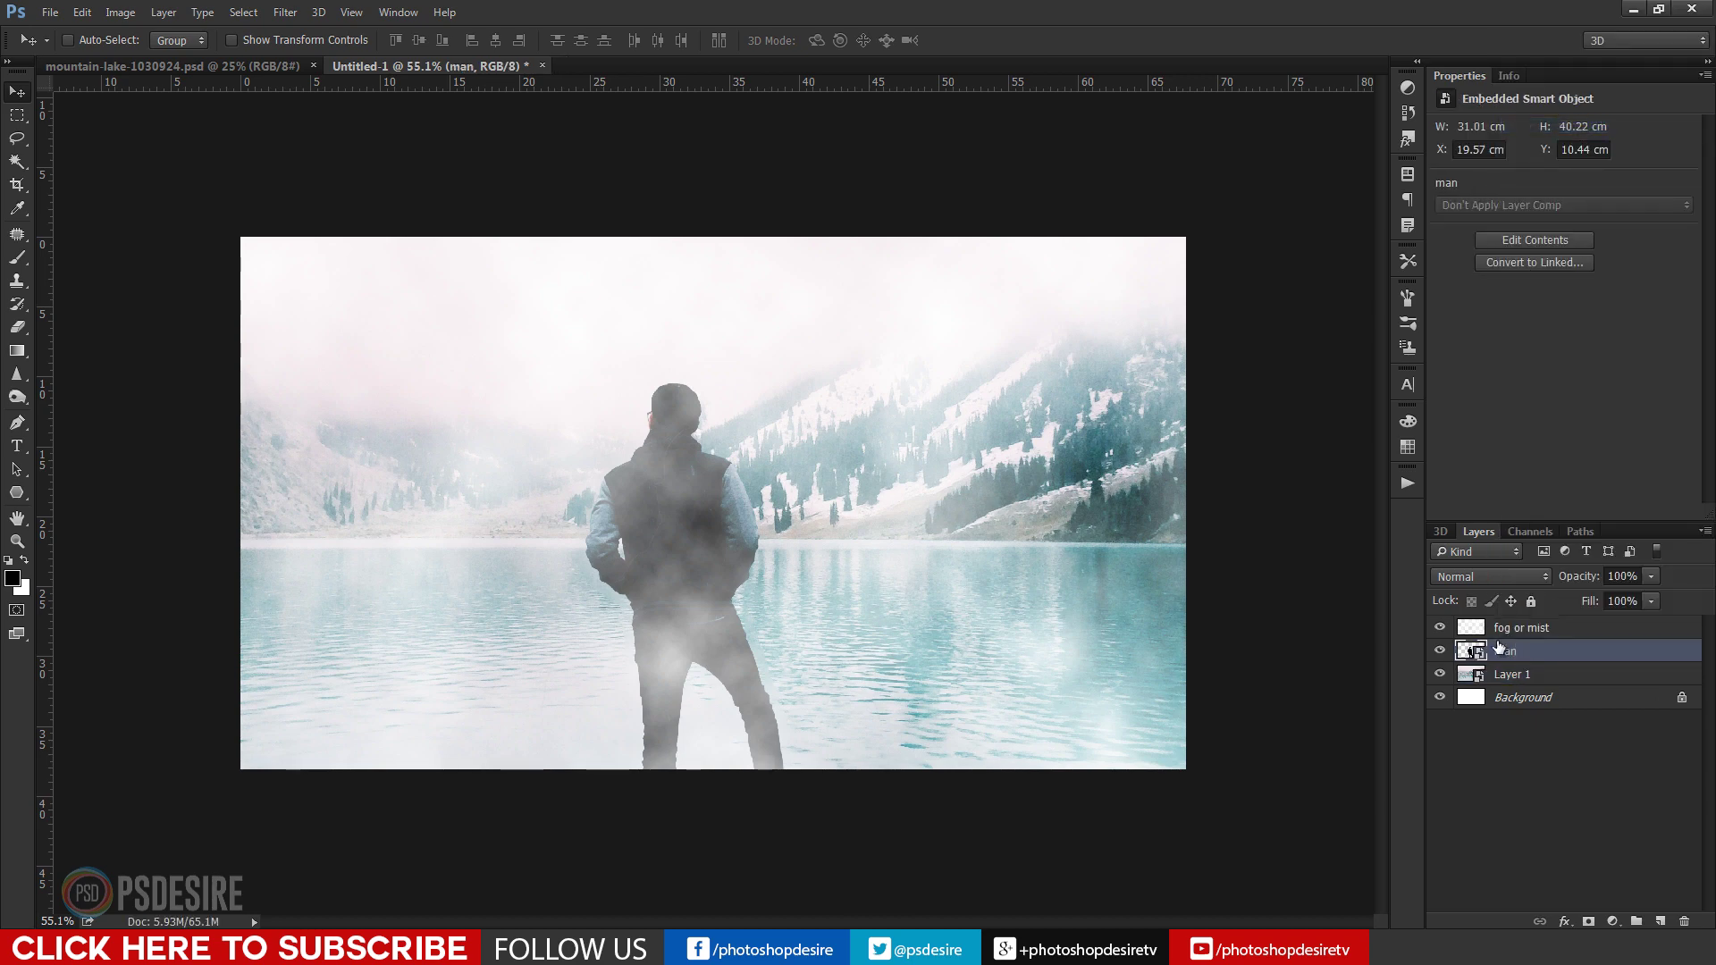
{"action": "right_click", "coordinate": [1504, 627]}
{"action": "left_click", "coordinate": [1433, 401]}
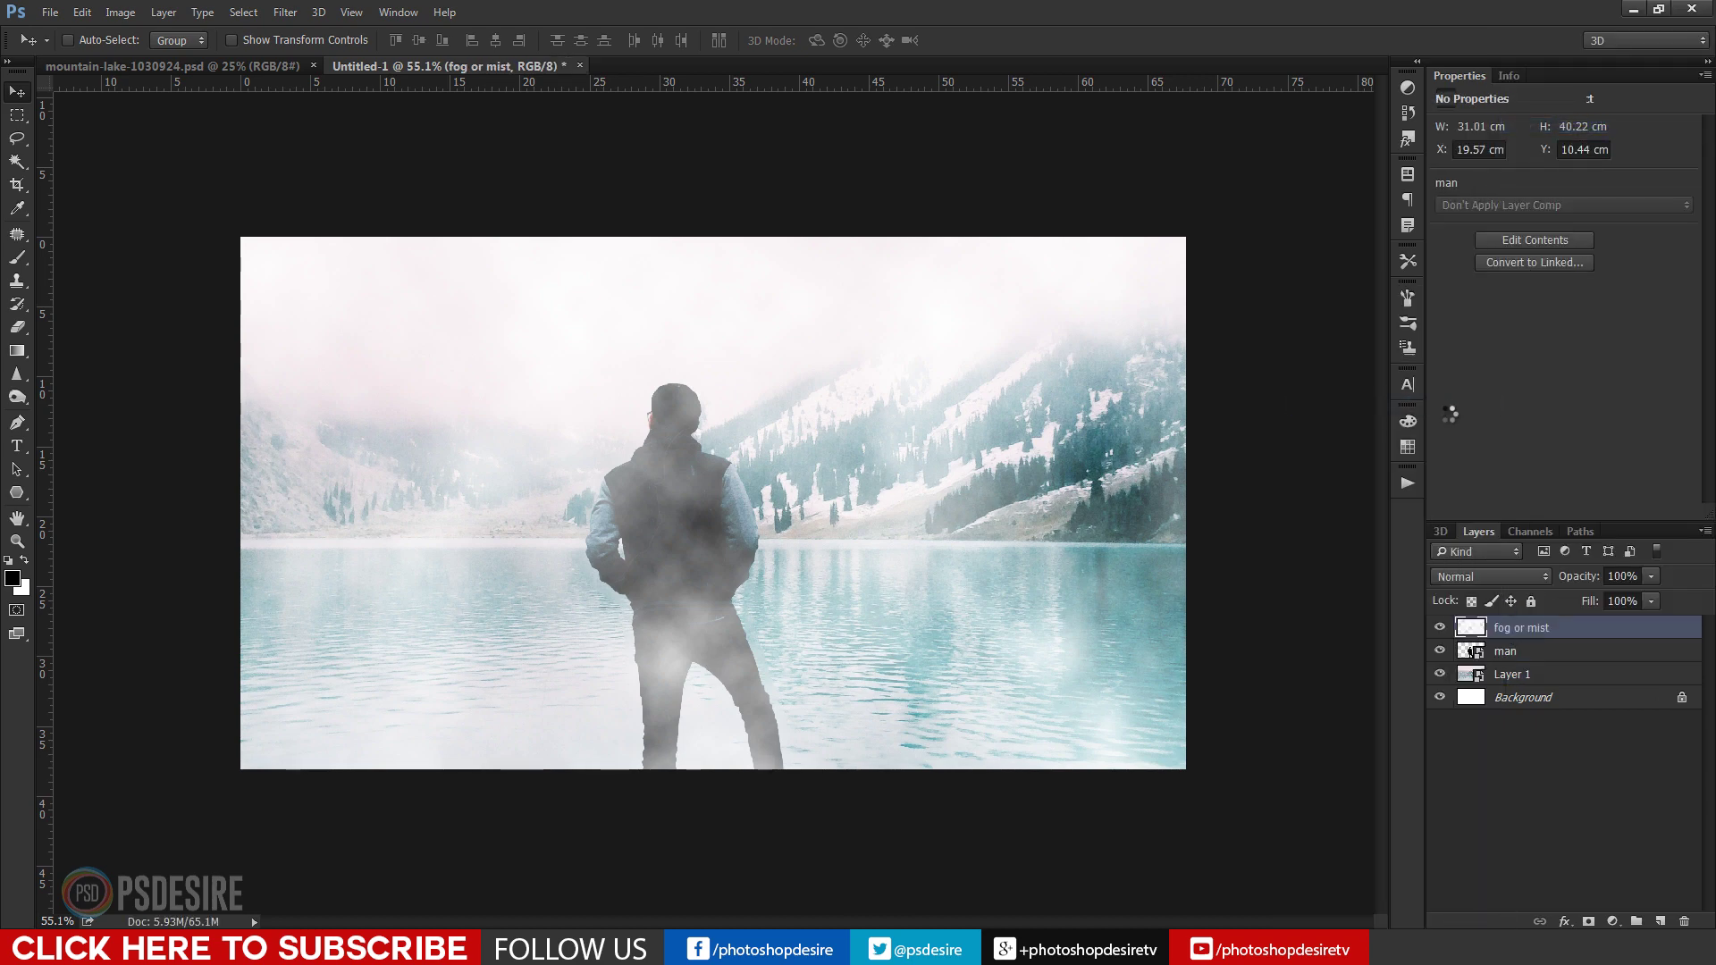
Show the Timeline panel and create a video timeline from the layers.
{"action": "left_click", "coordinate": [386, 14]}
{"action": "left_click", "coordinate": [433, 507]}
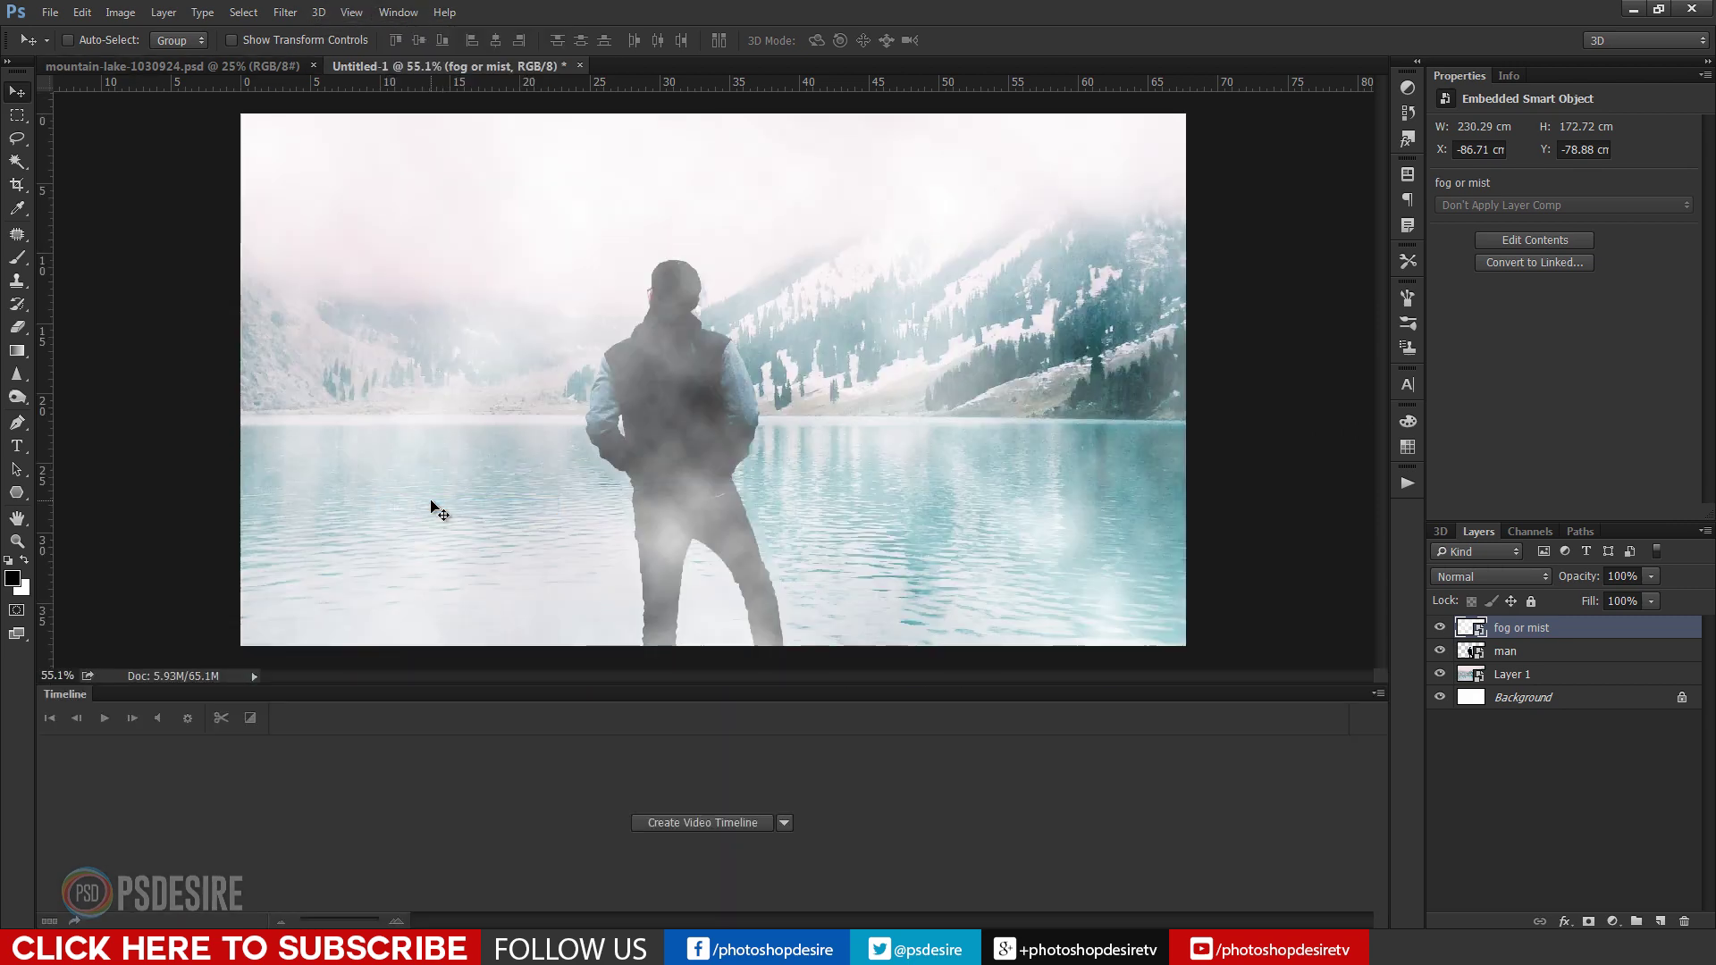
{"action": "left_click", "coordinate": [749, 823]}
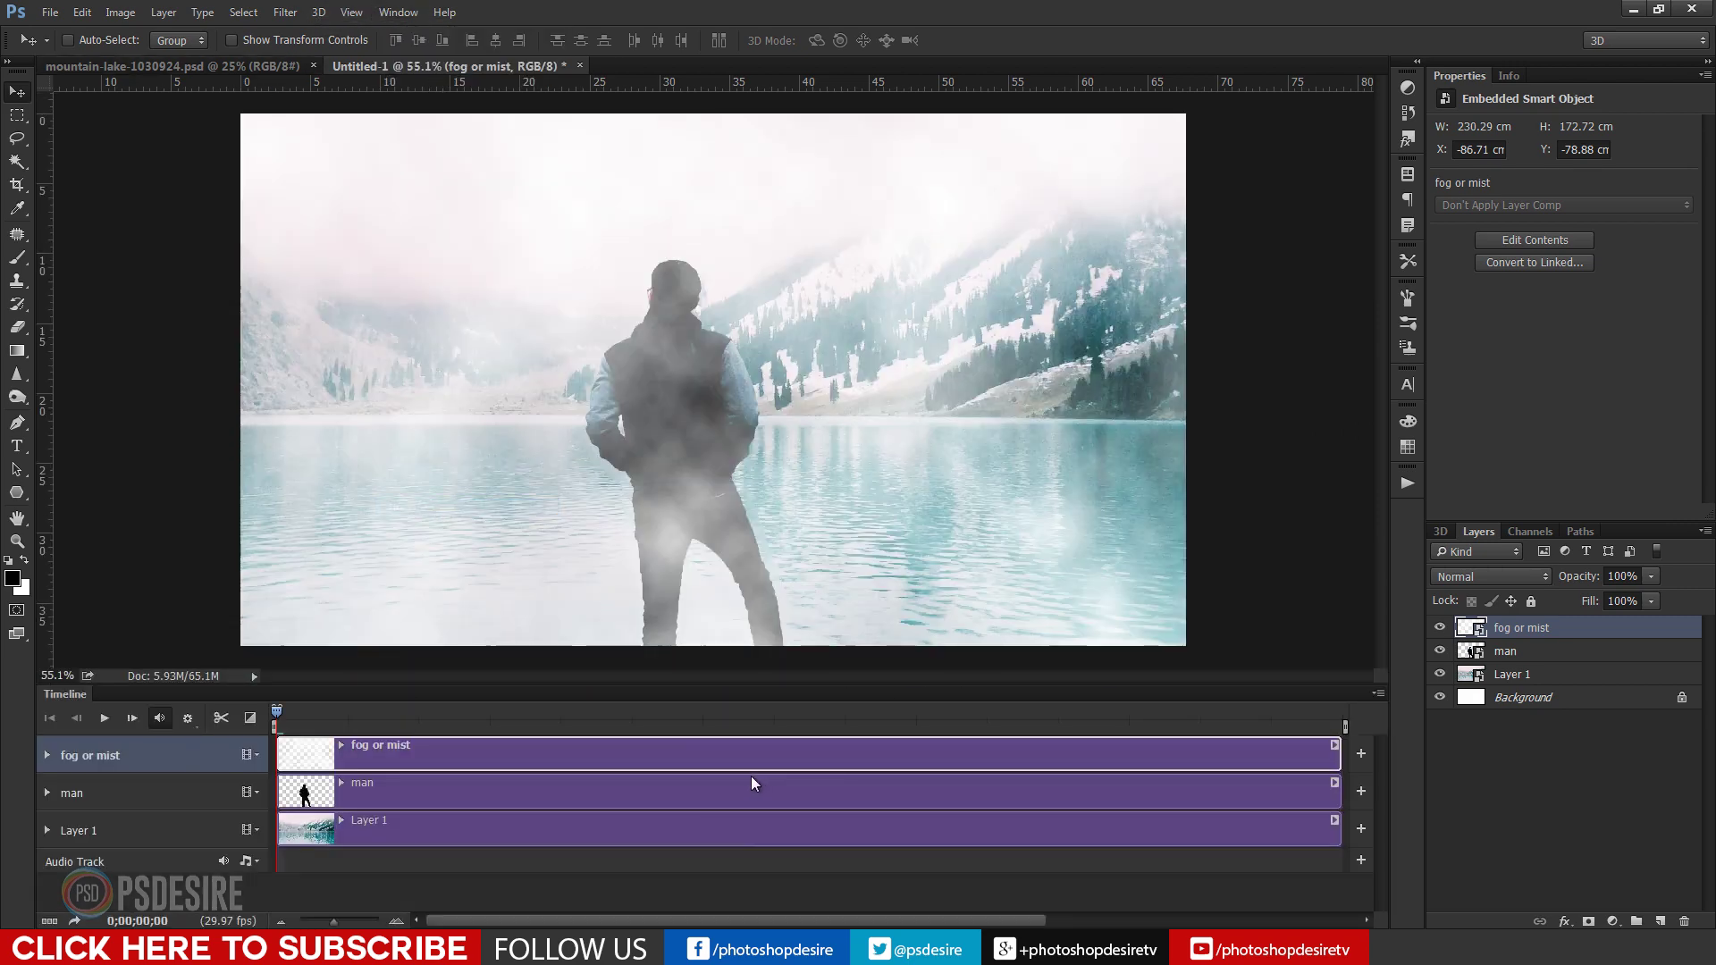
Select Layer 1 and move the playhead to the clip's end and back to the start.
{"action": "left_click", "coordinate": [1553, 769]}
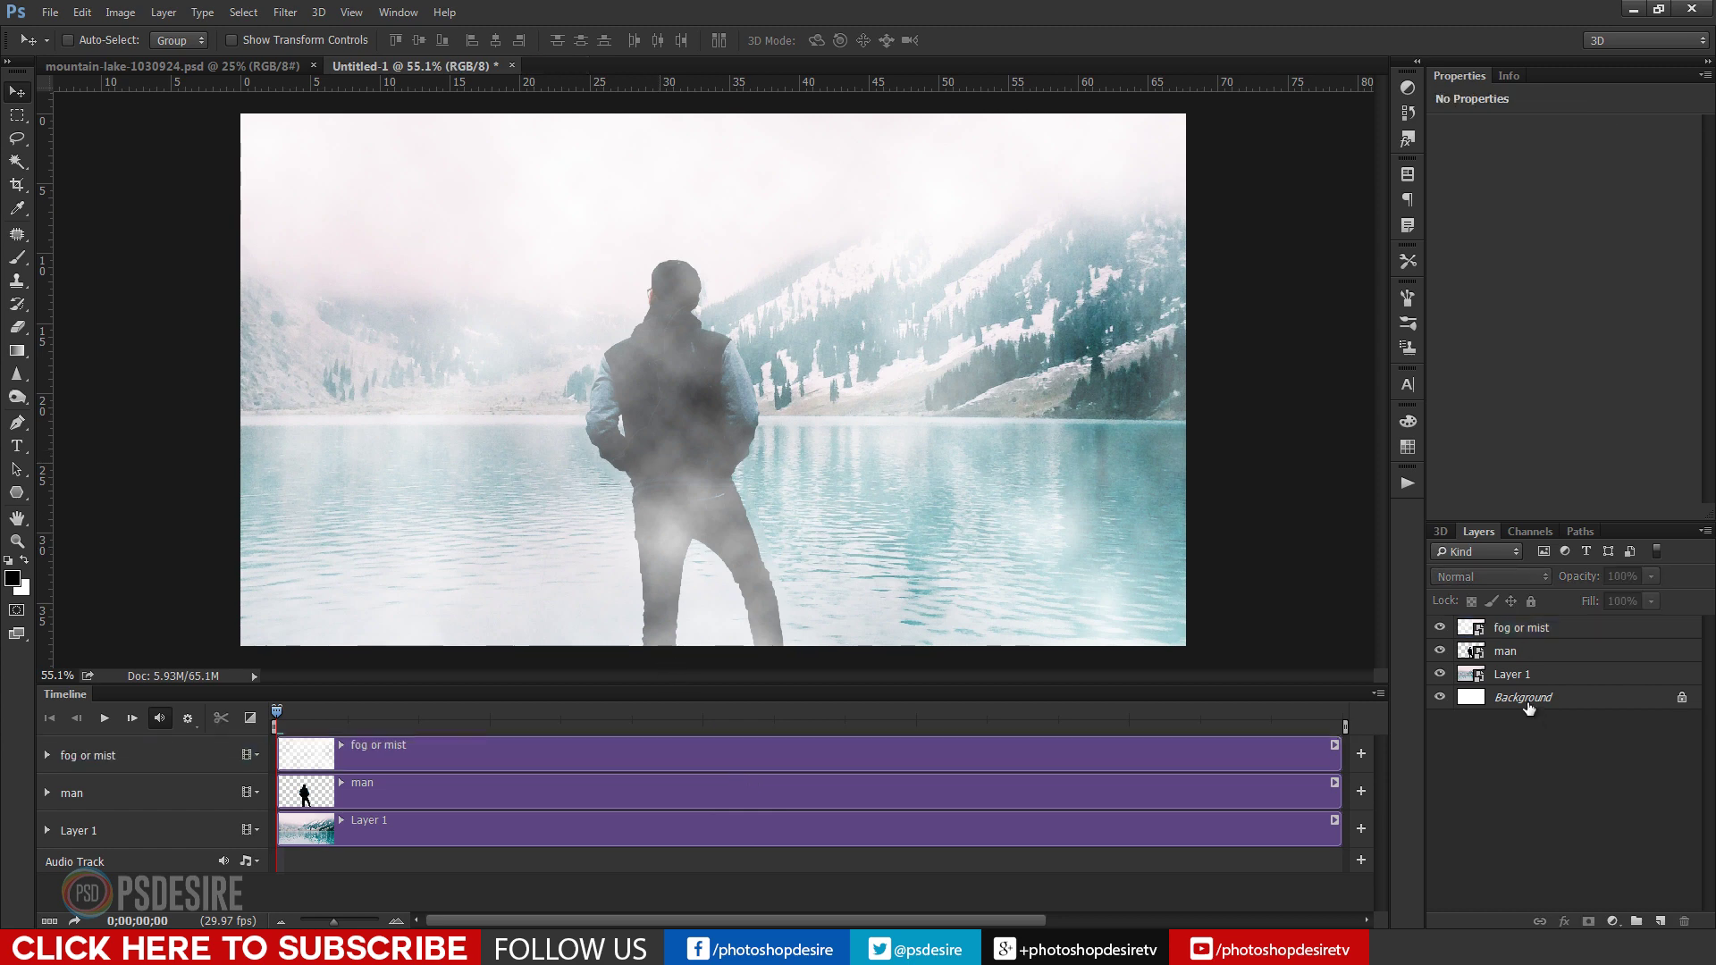
{"action": "left_click", "coordinate": [1502, 674]}
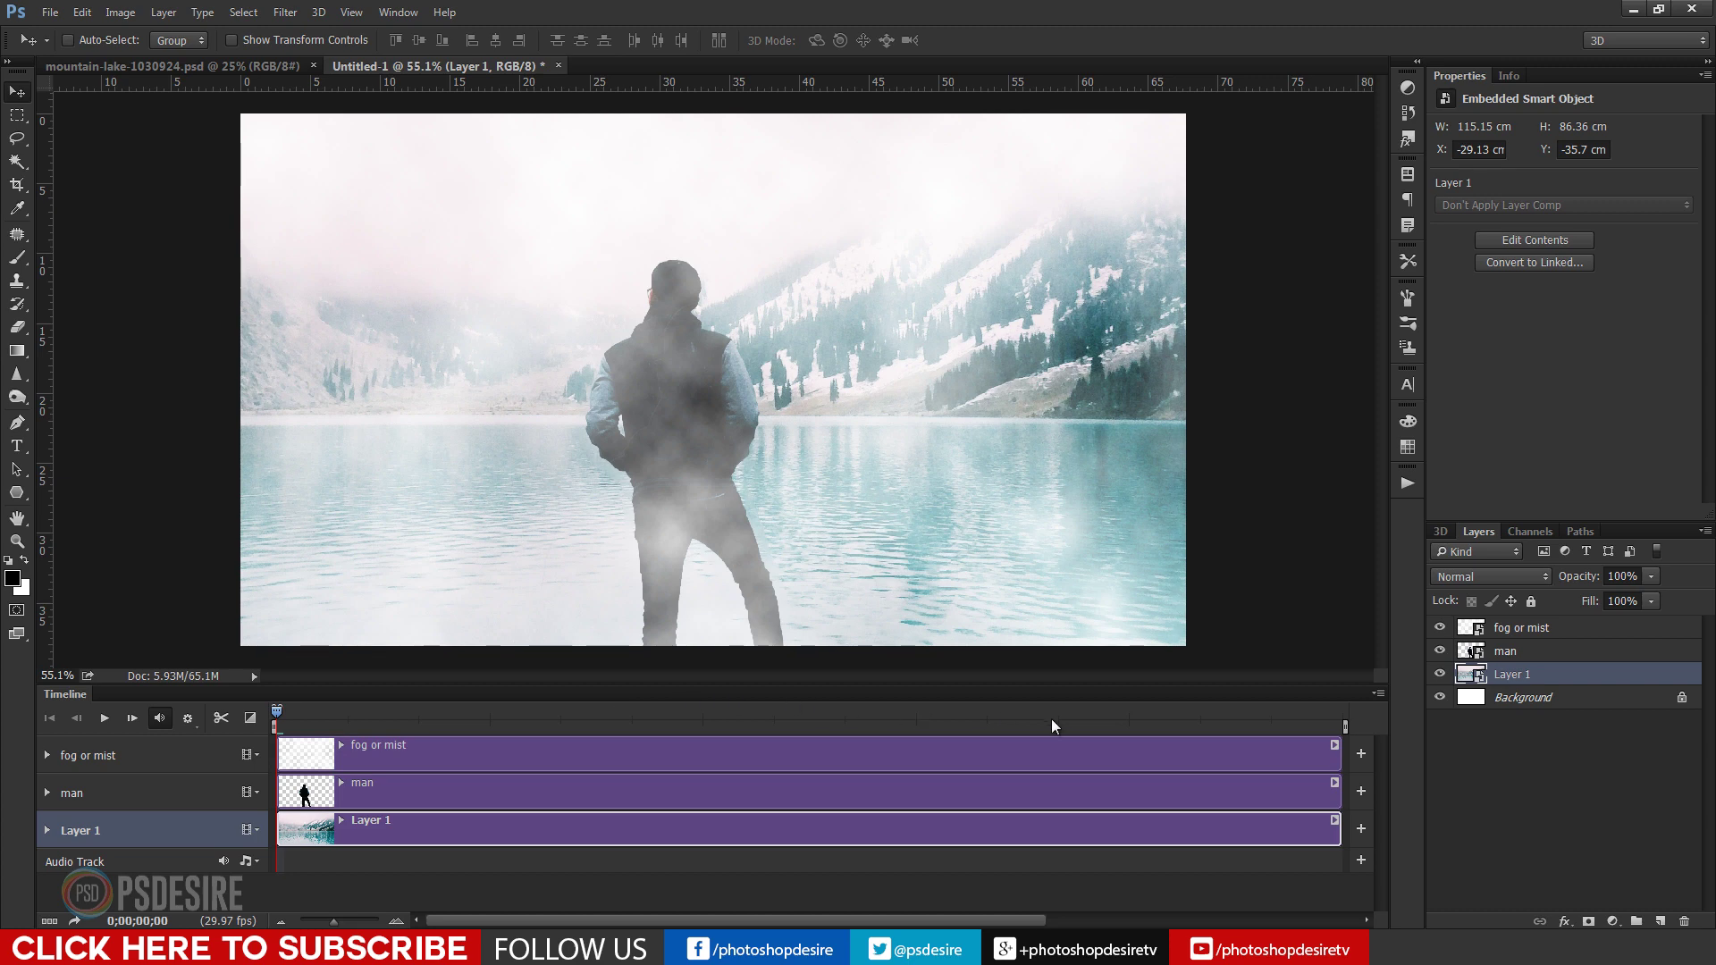
{"action": "left_click", "coordinate": [1335, 715]}
{"action": "left_click", "coordinate": [279, 715]}
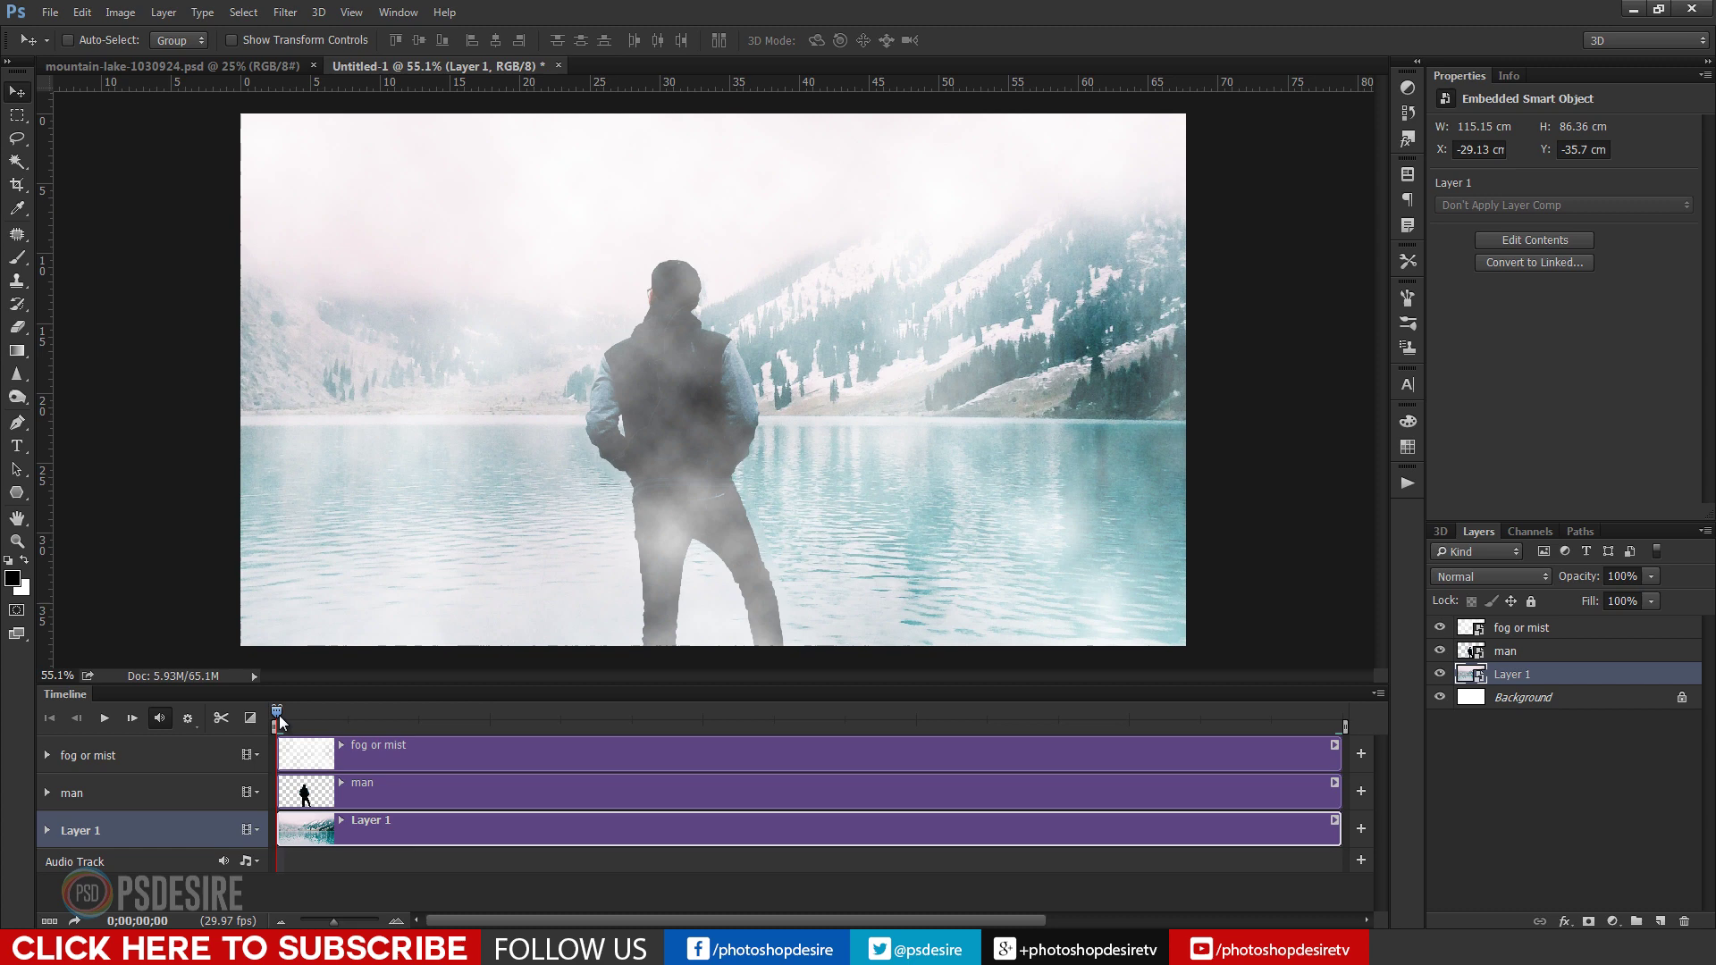
Add Transform keyframes to Layer 1 at the clip's start and end.
{"action": "left_click", "coordinate": [48, 830]}
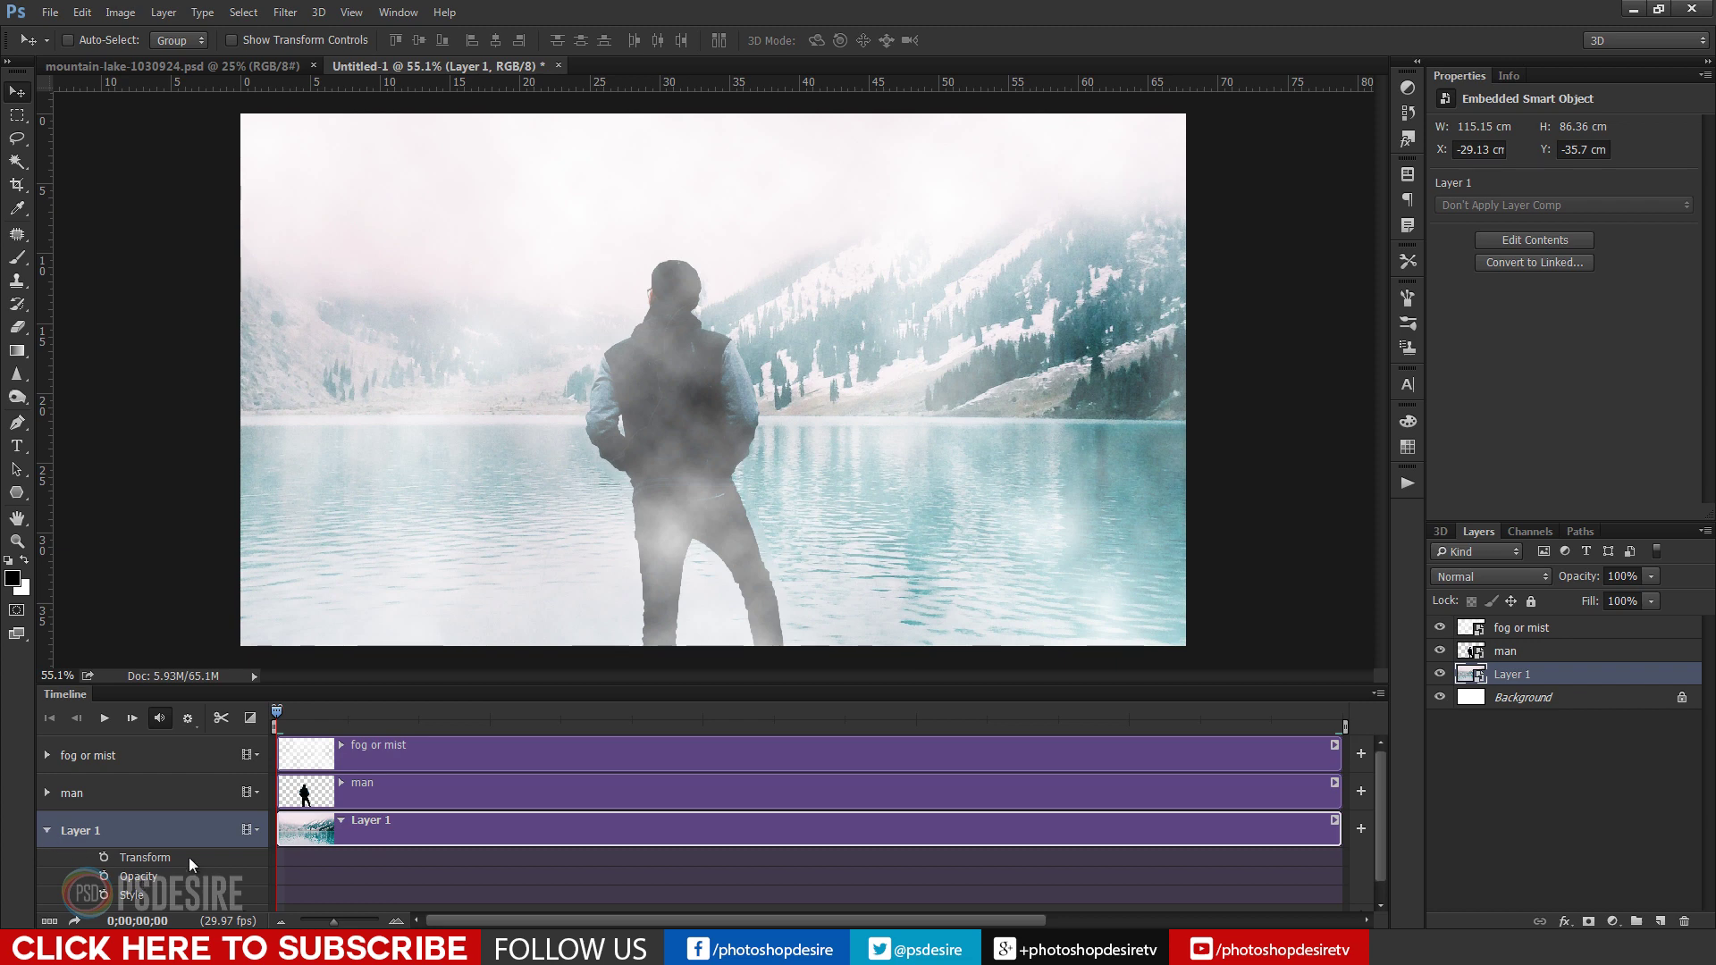
{"action": "scroll", "coordinate": [189, 859], "scroll_direction": "down", "scroll_amount": 1}
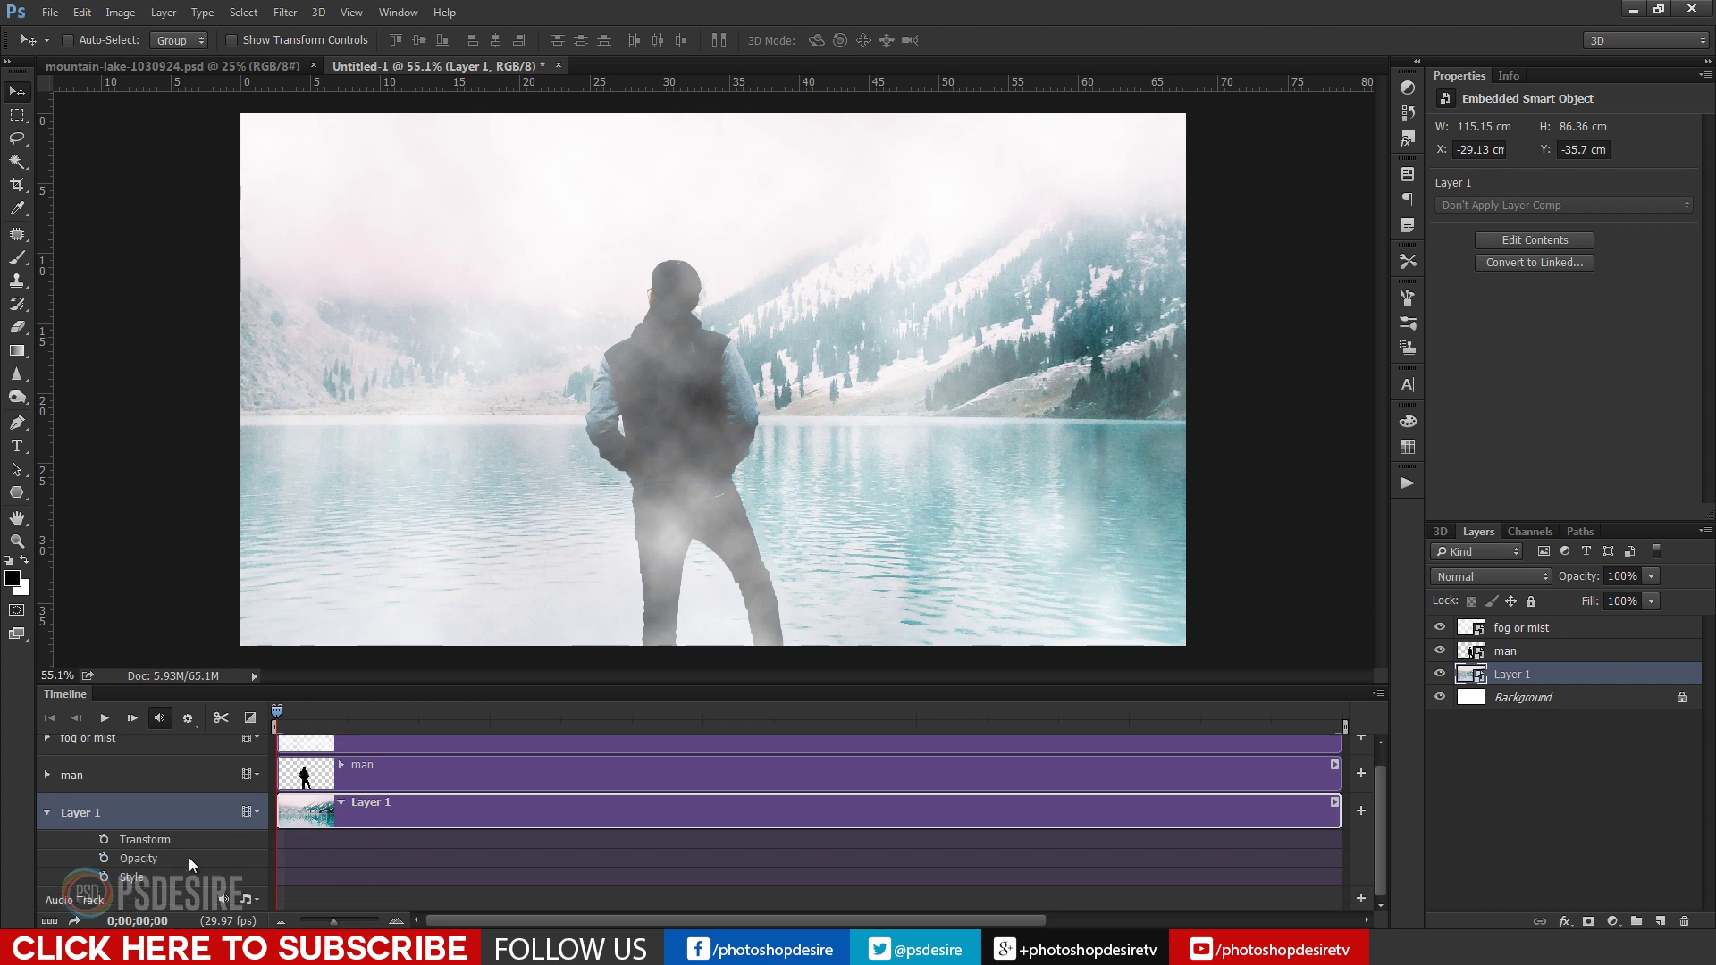
{"action": "left_click", "coordinate": [104, 839]}
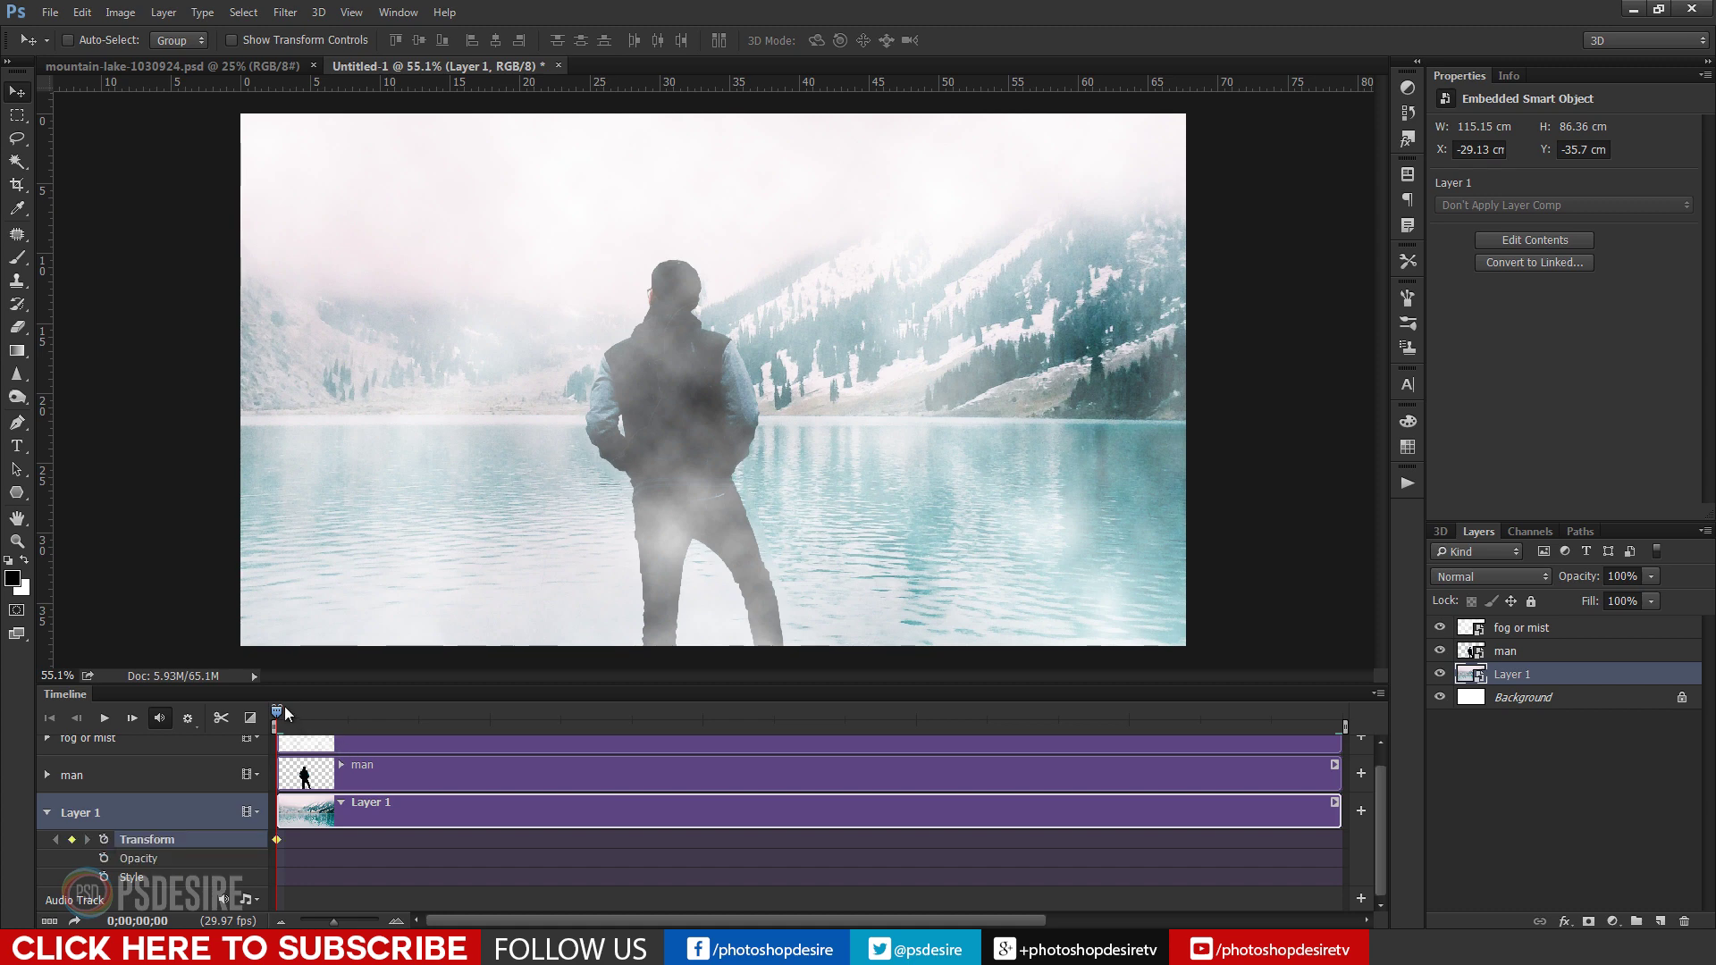
{"action": "left_click_drag", "start_coordinate": [278, 715], "coordinate": [1332, 778]}
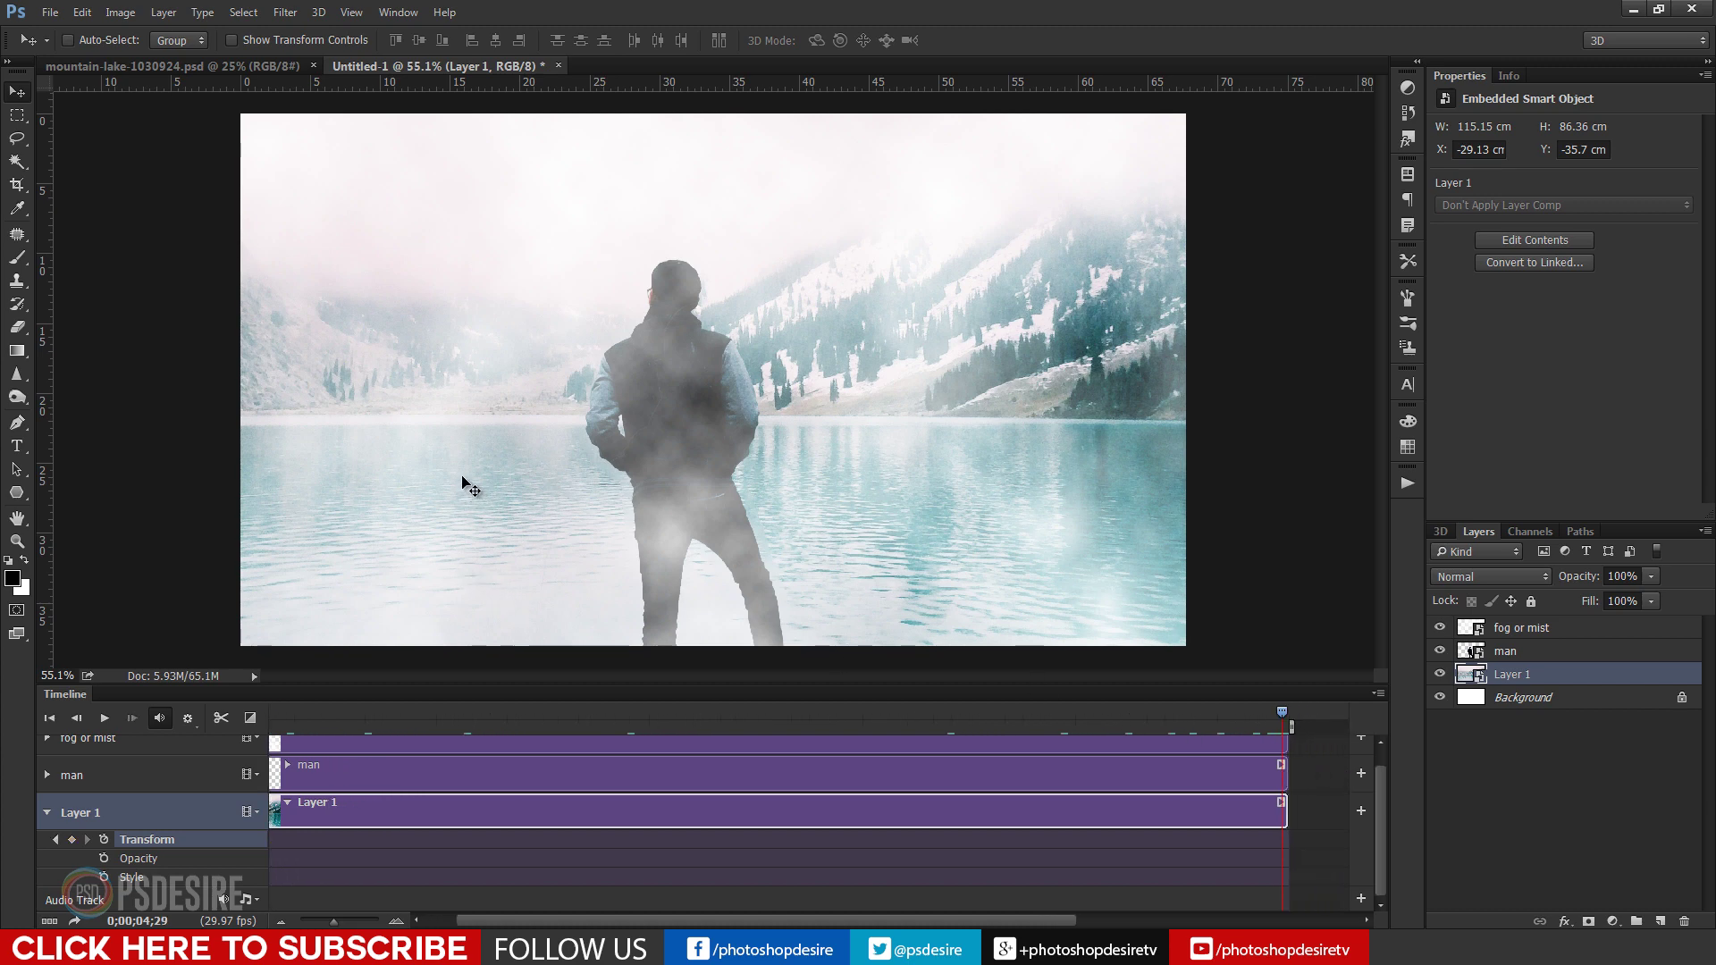
{"action": "left_click", "coordinate": [72, 840]}
Scale the background to 85% at the end frame and scrub to preview the zoom.
{"action": "key", "text": "ctrl+t"}
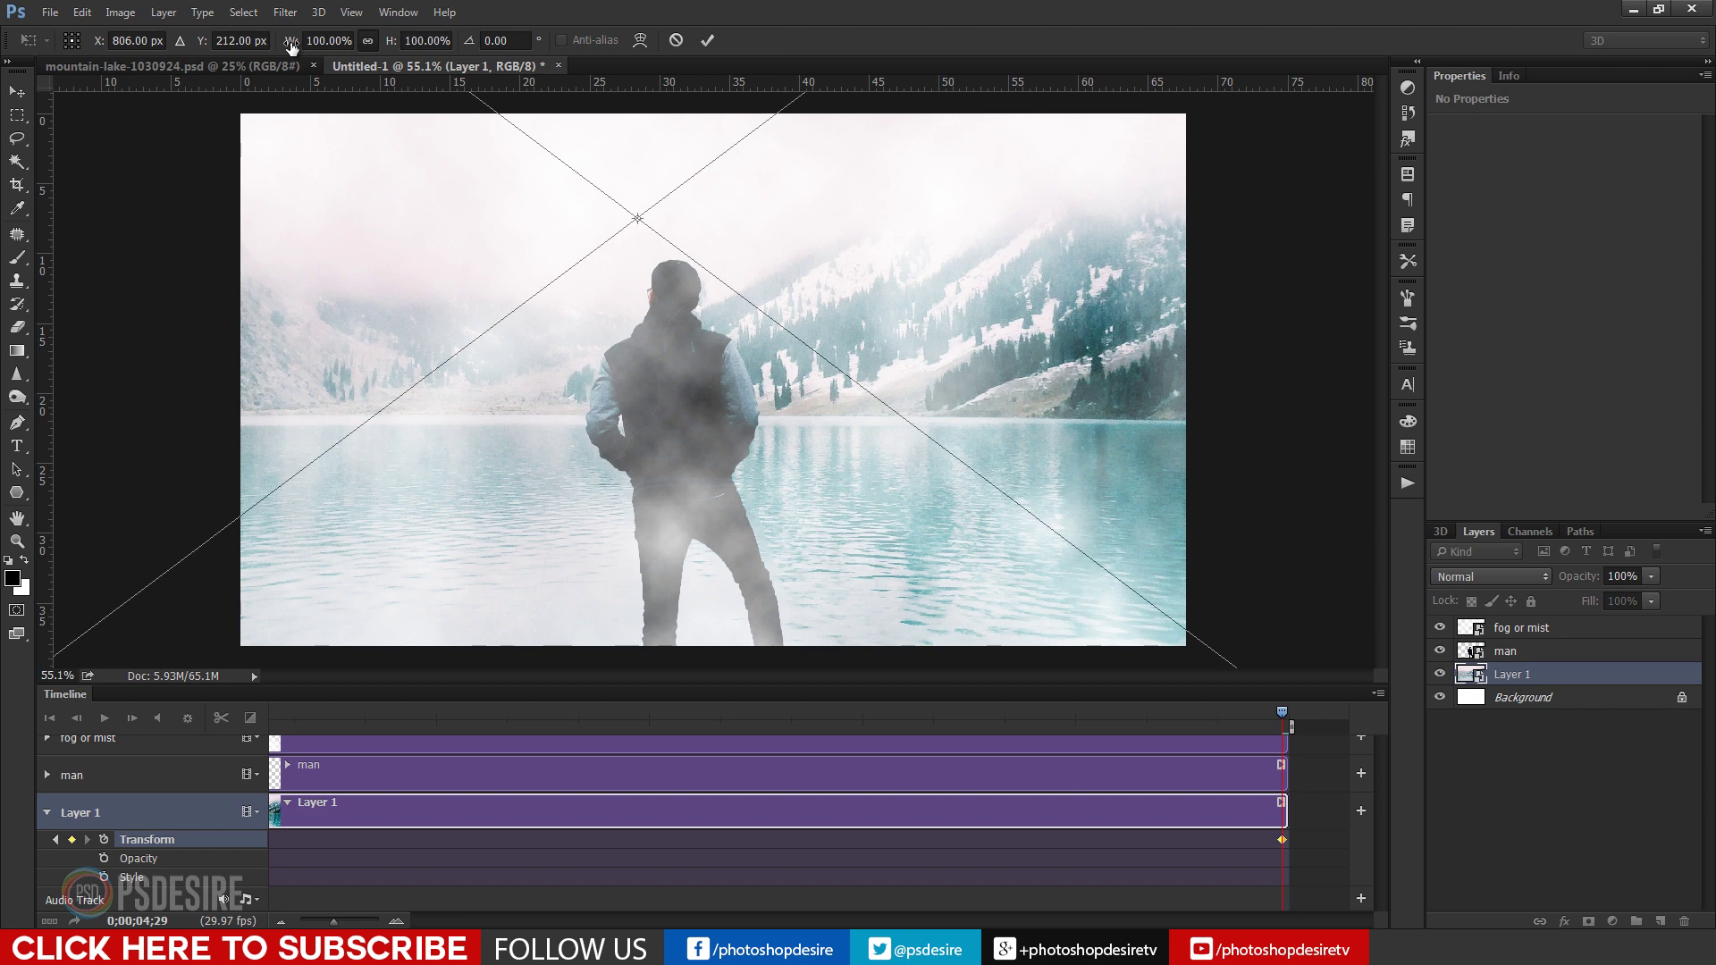
{"action": "left_click_drag", "start_coordinate": [292, 47], "coordinate": [272, 46]}
{"action": "left_click", "coordinate": [708, 39]}
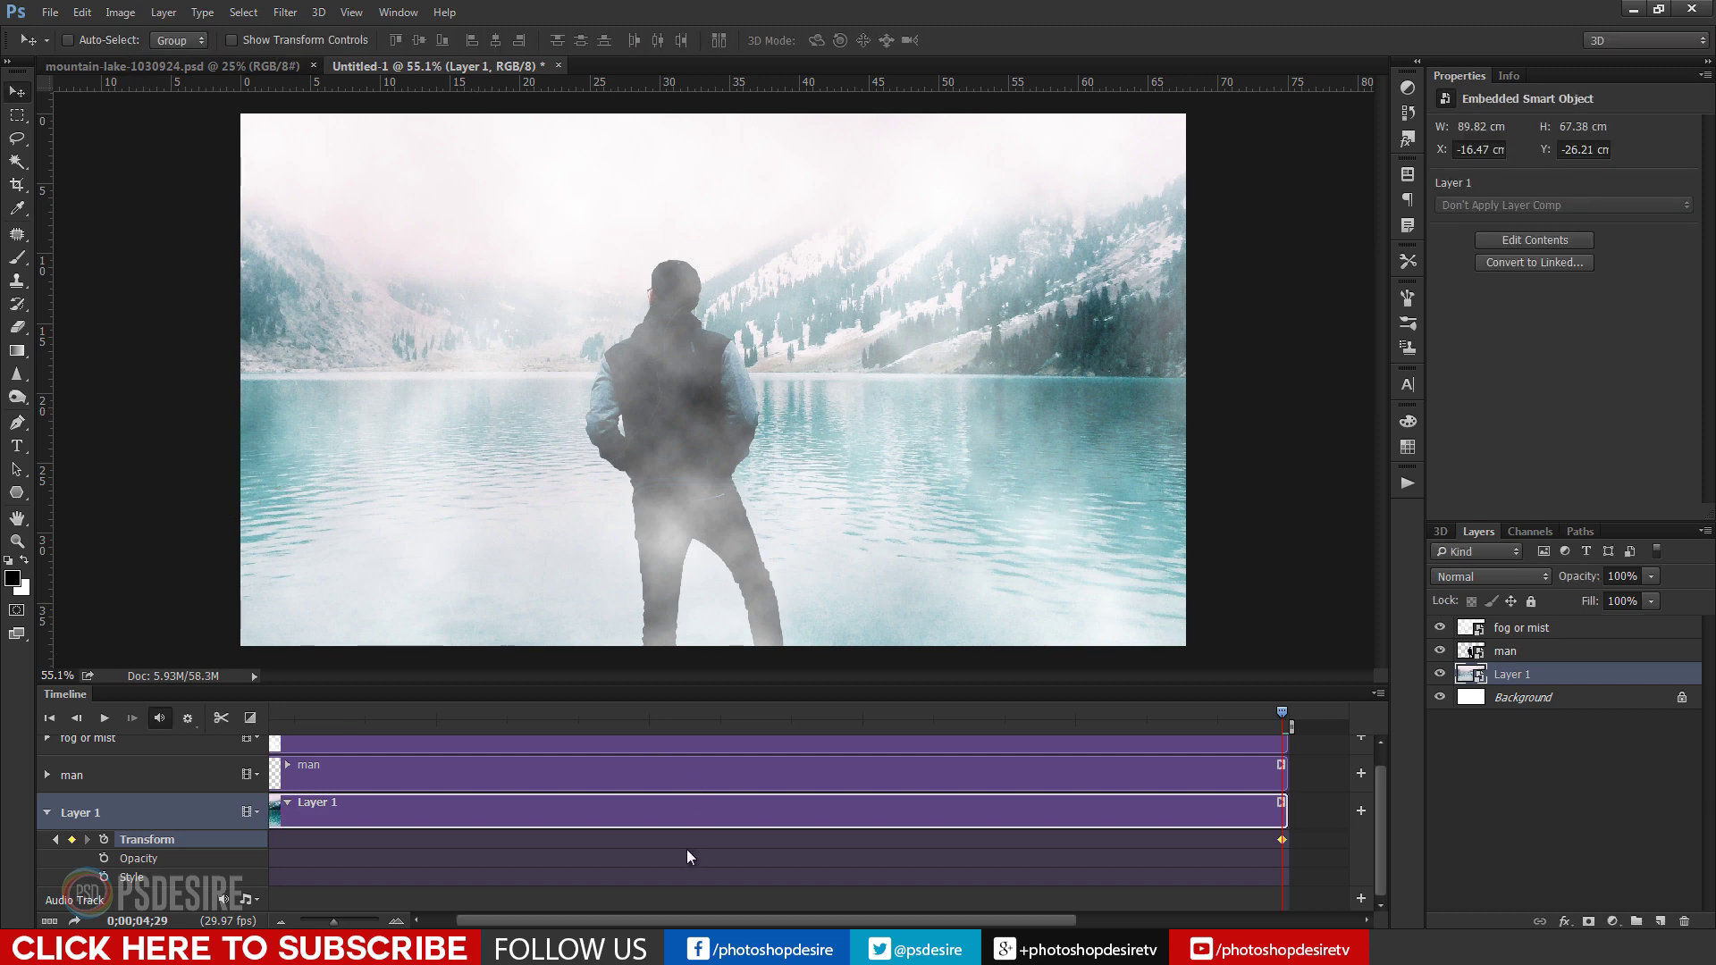
{"action": "left_click", "coordinate": [537, 715]}
{"action": "left_click", "coordinate": [896, 716]}
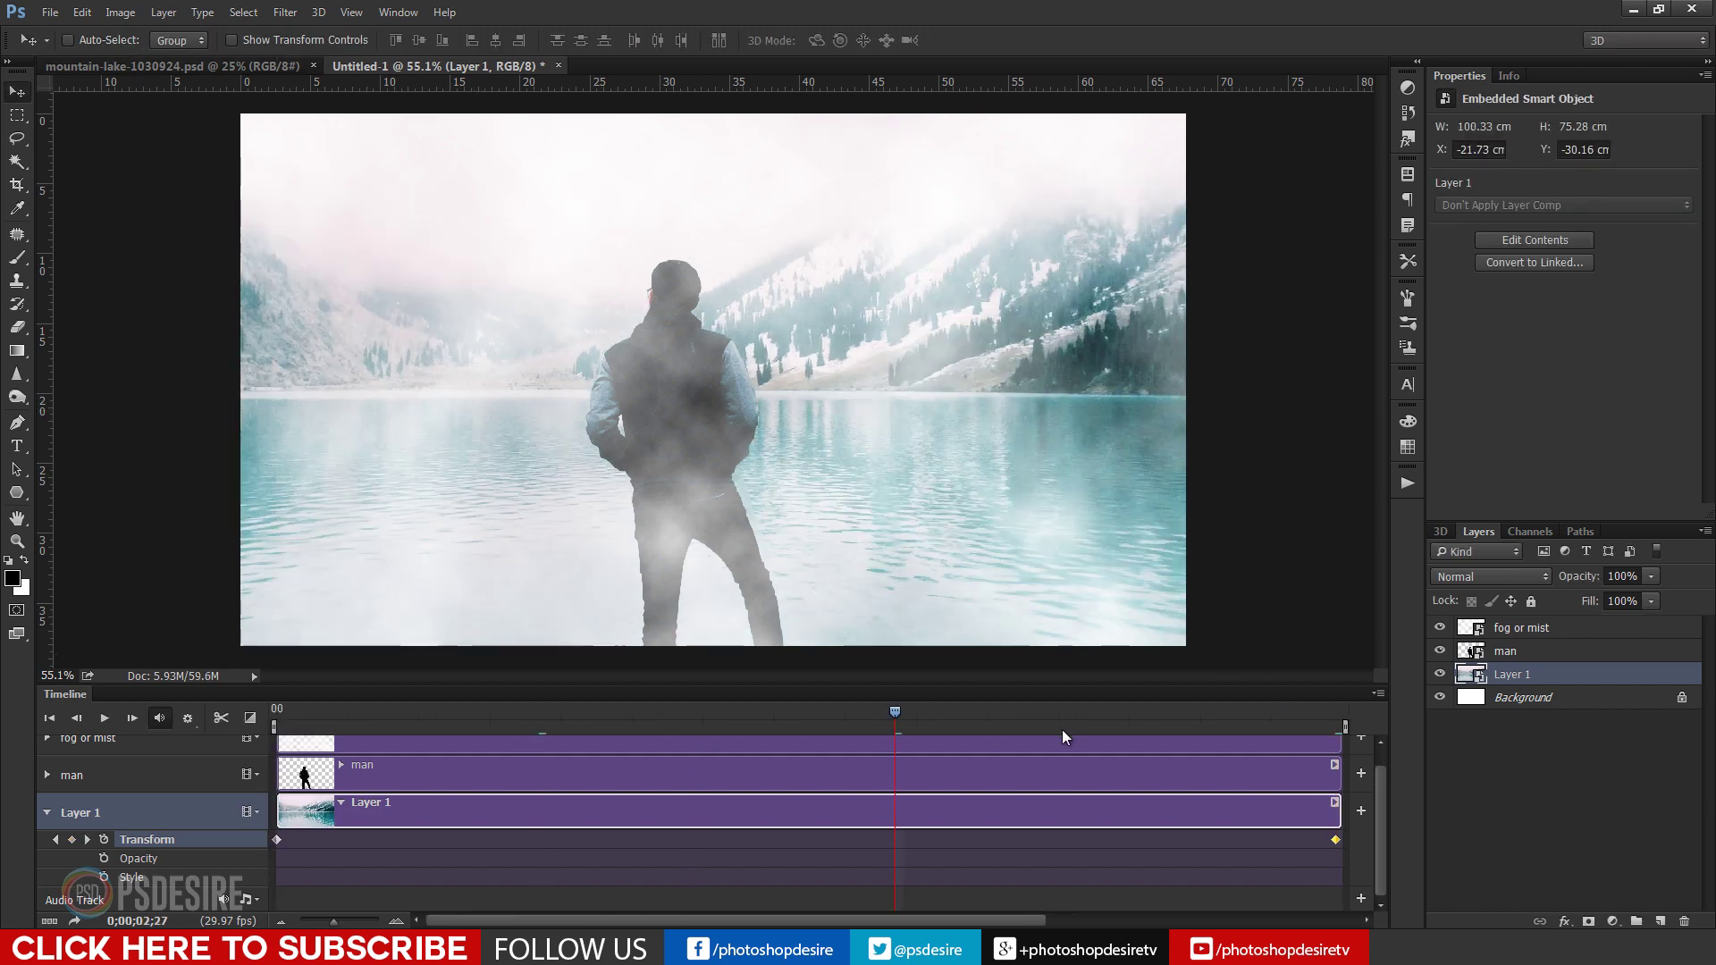
{"action": "left_click_drag", "start_coordinate": [895, 712], "coordinate": [1336, 712]}
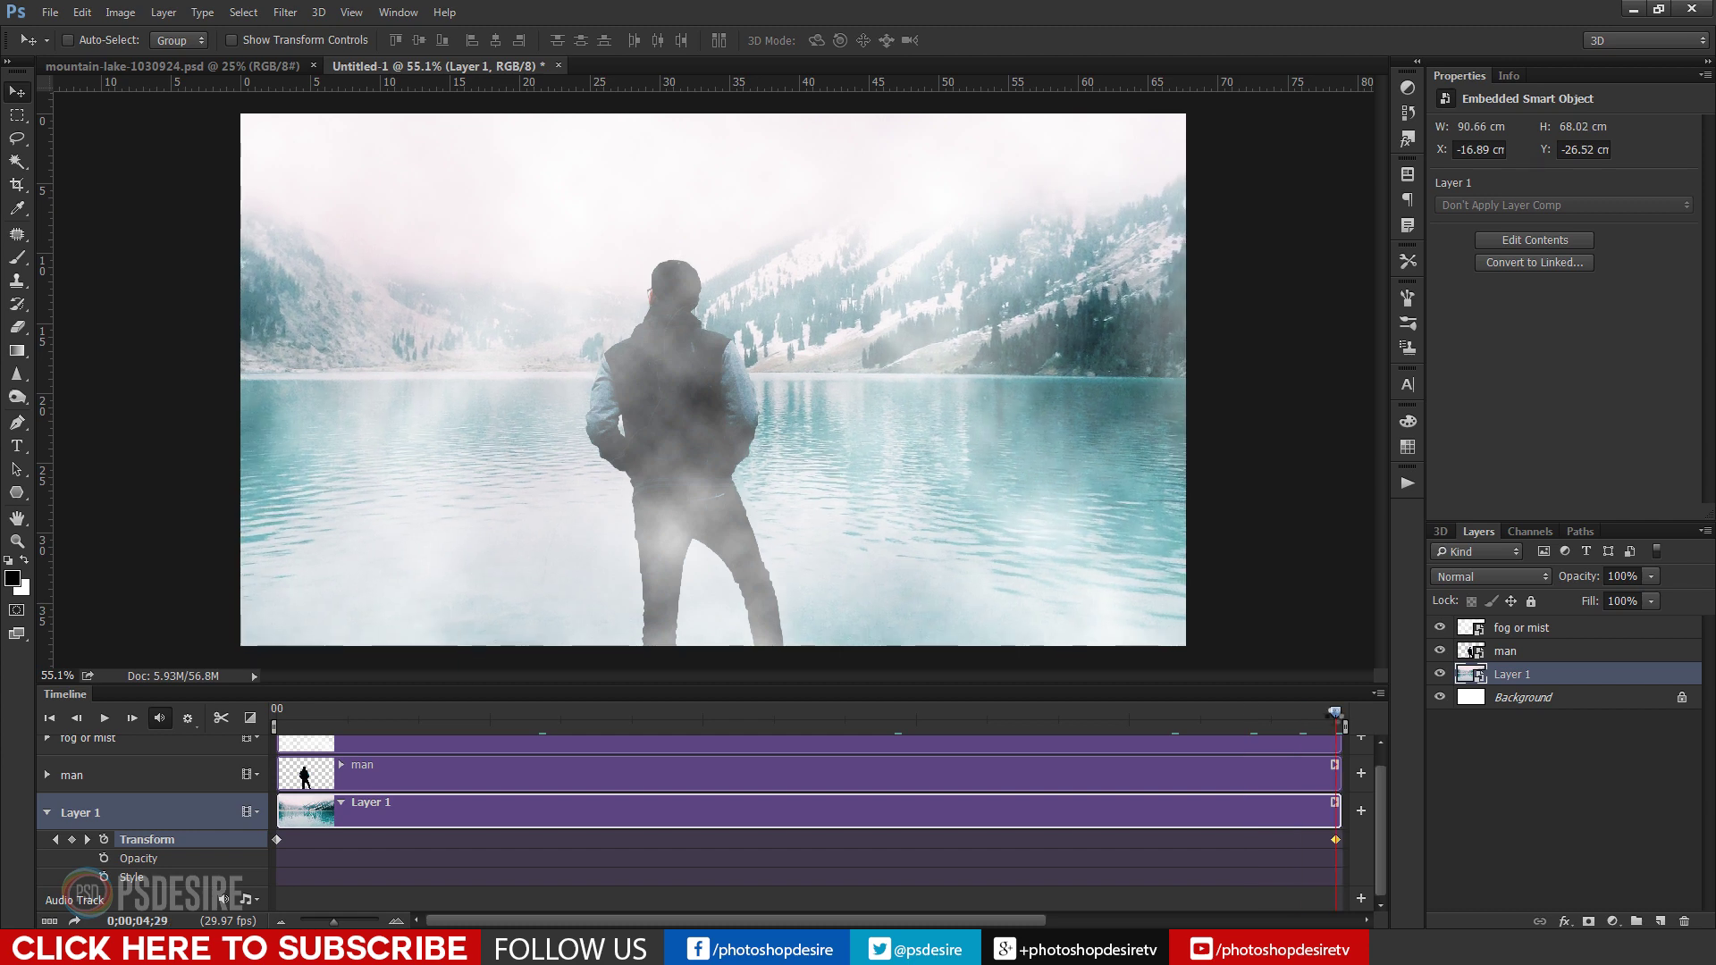
Set a Transform keyframe on the man layer at the clip's end and preview playback.
{"action": "left_click", "coordinate": [47, 775]}
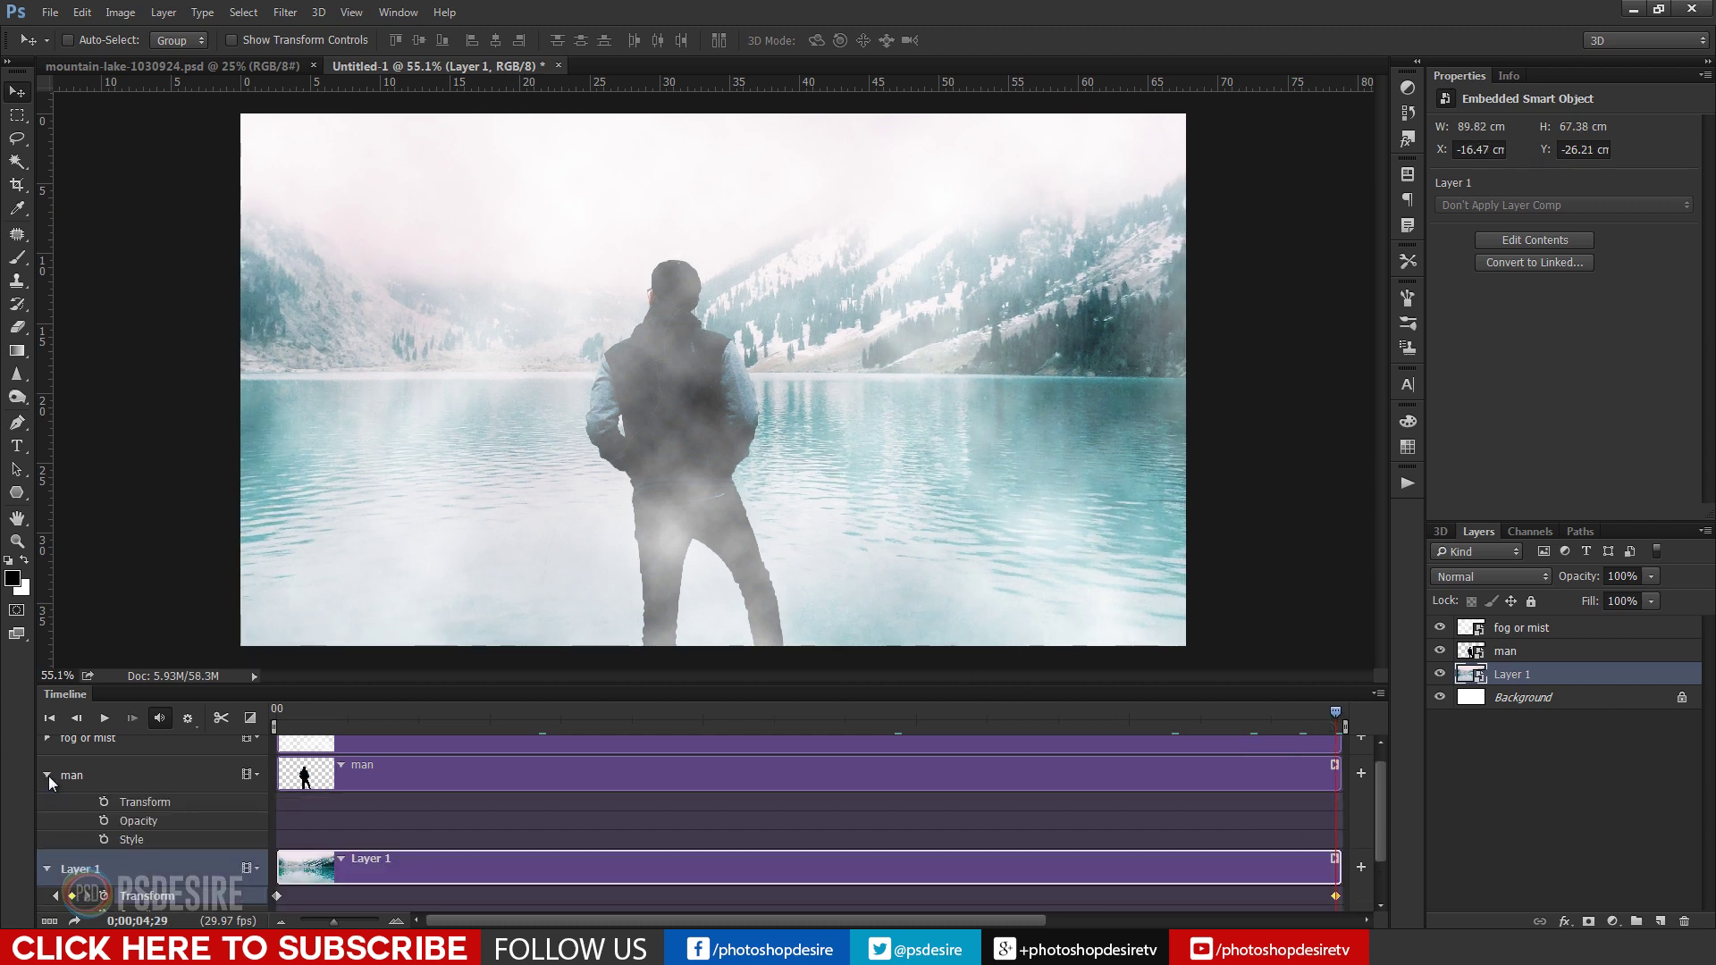
{"action": "left_click", "coordinate": [106, 805]}
{"action": "left_click_drag", "start_coordinate": [1291, 715], "coordinate": [226, 754]}
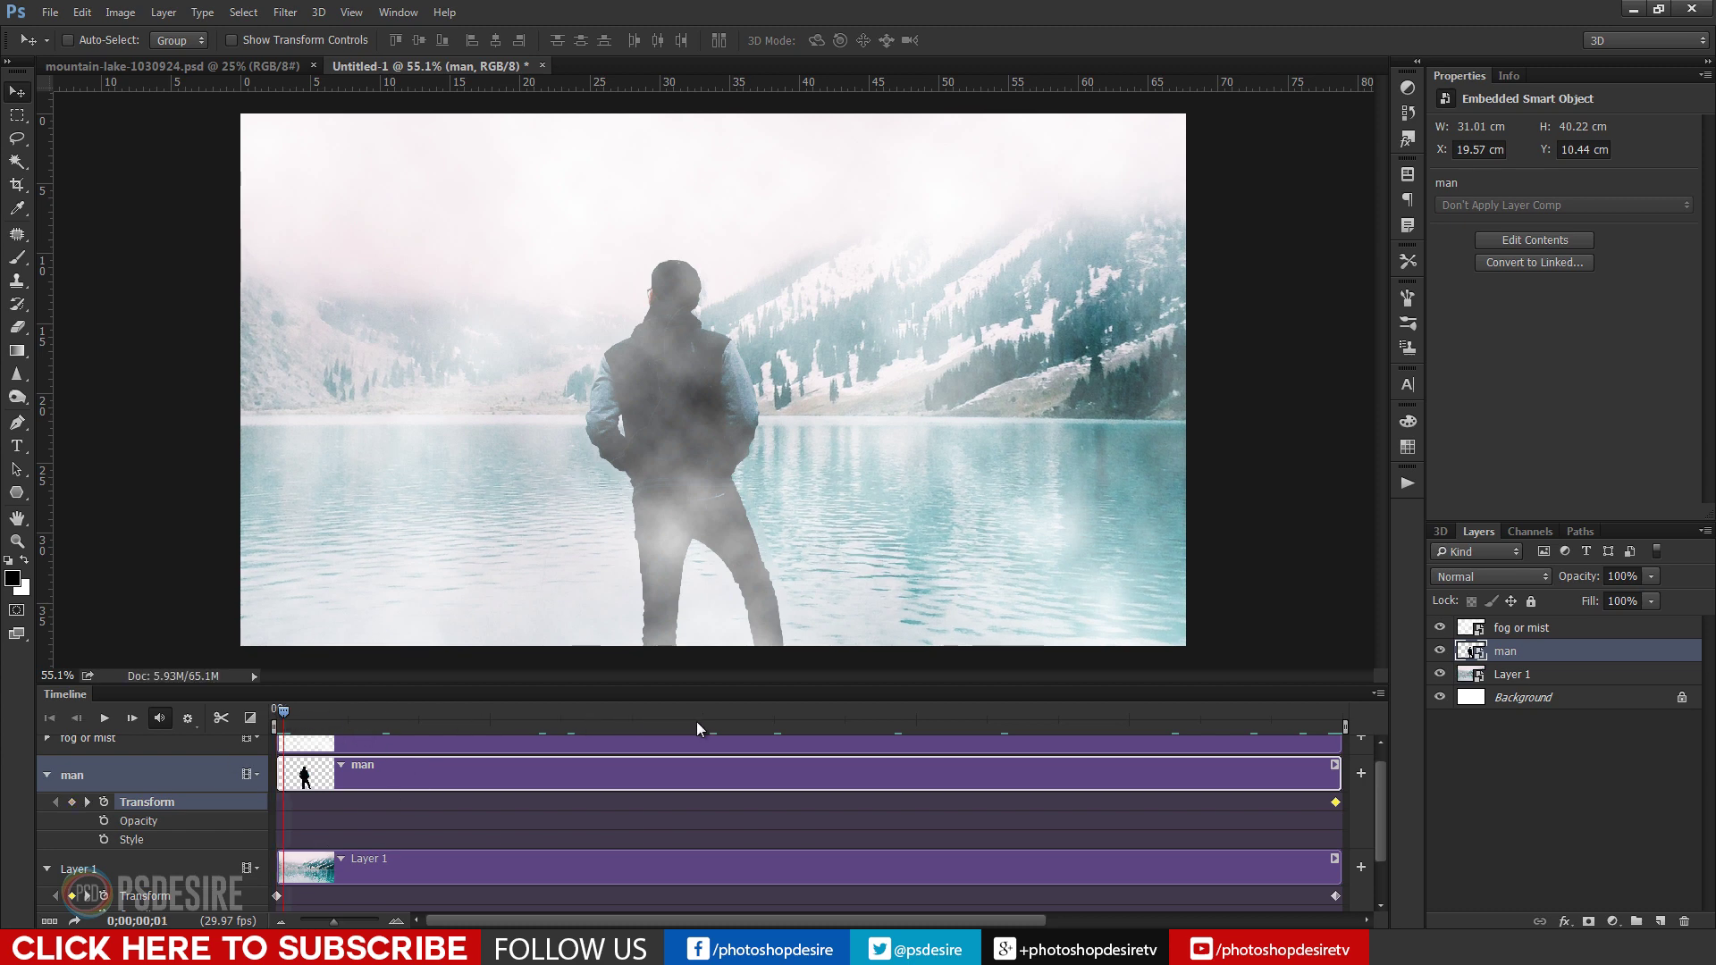
{"action": "key", "text": "space"}
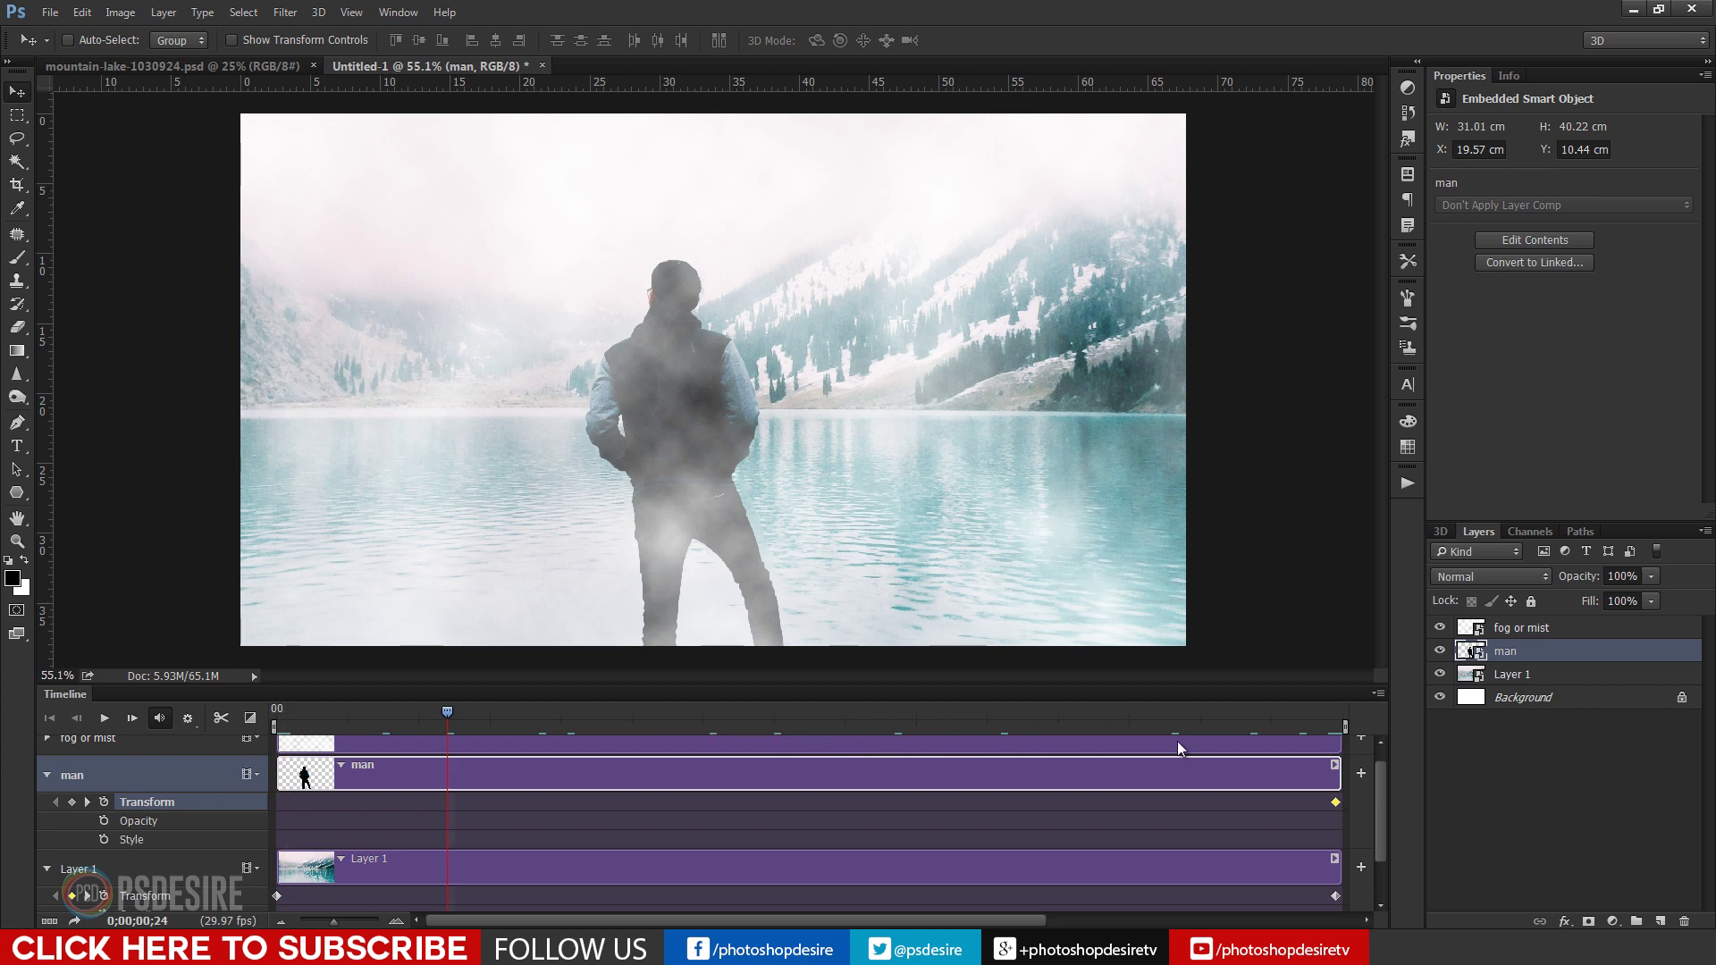
{"action": "left_click", "coordinate": [1334, 733]}
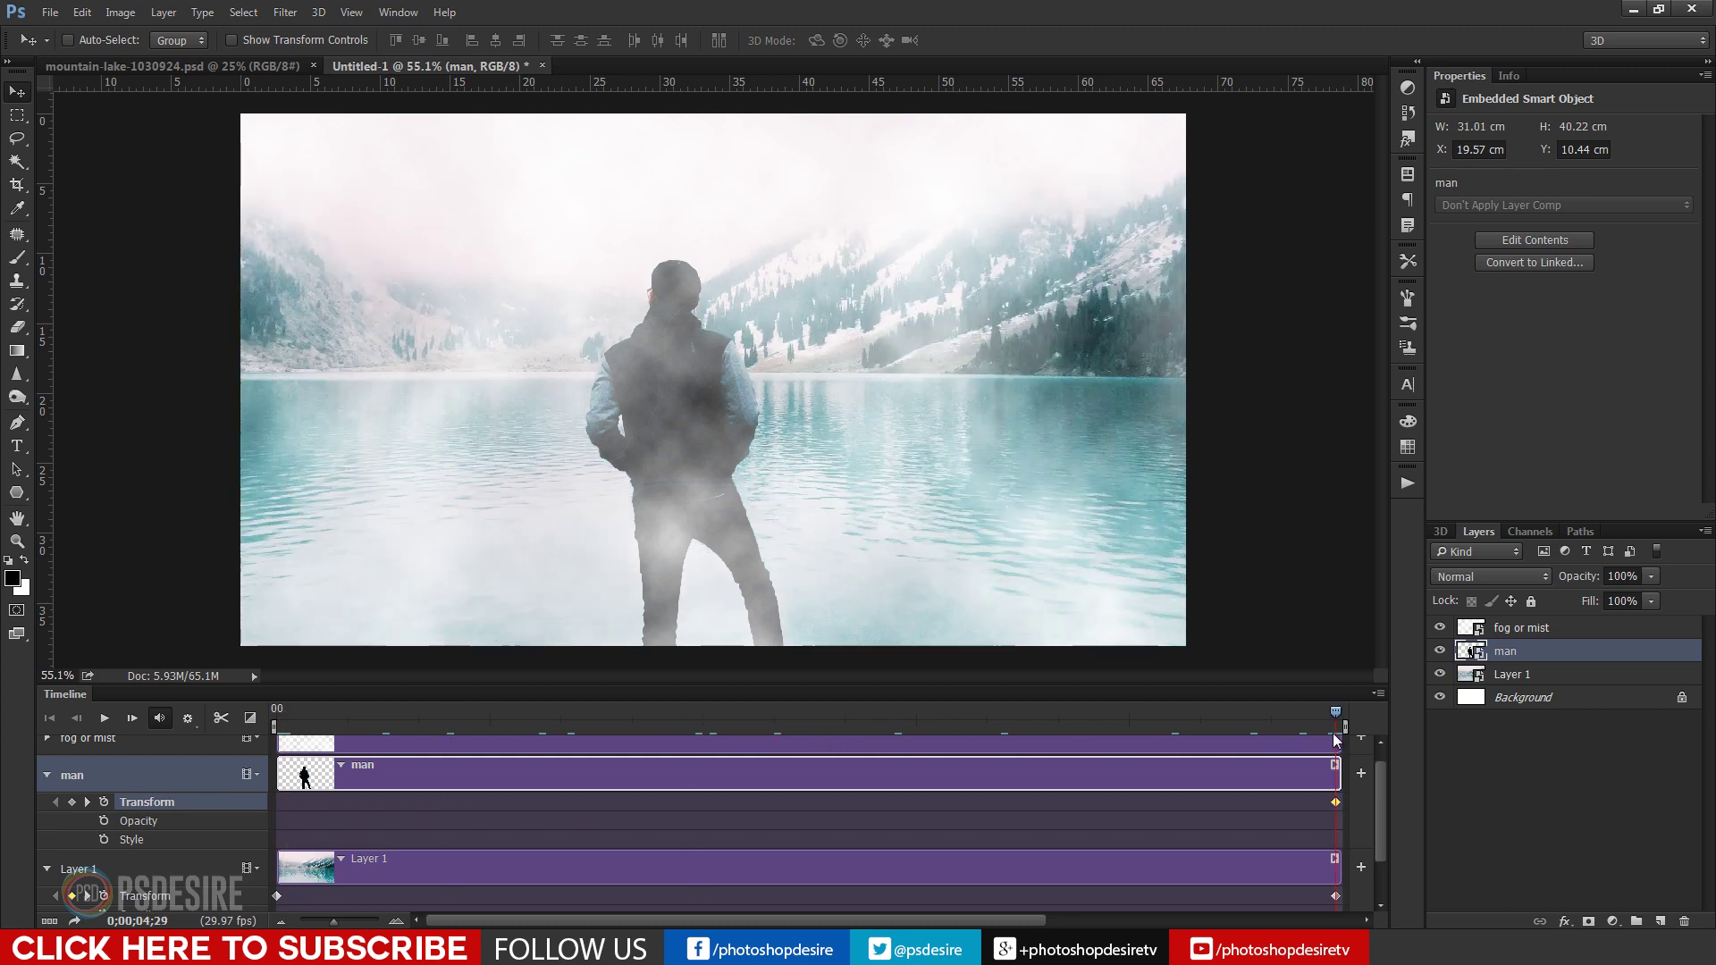
{"action": "key", "text": "space"}
{"action": "key", "text": "space"}
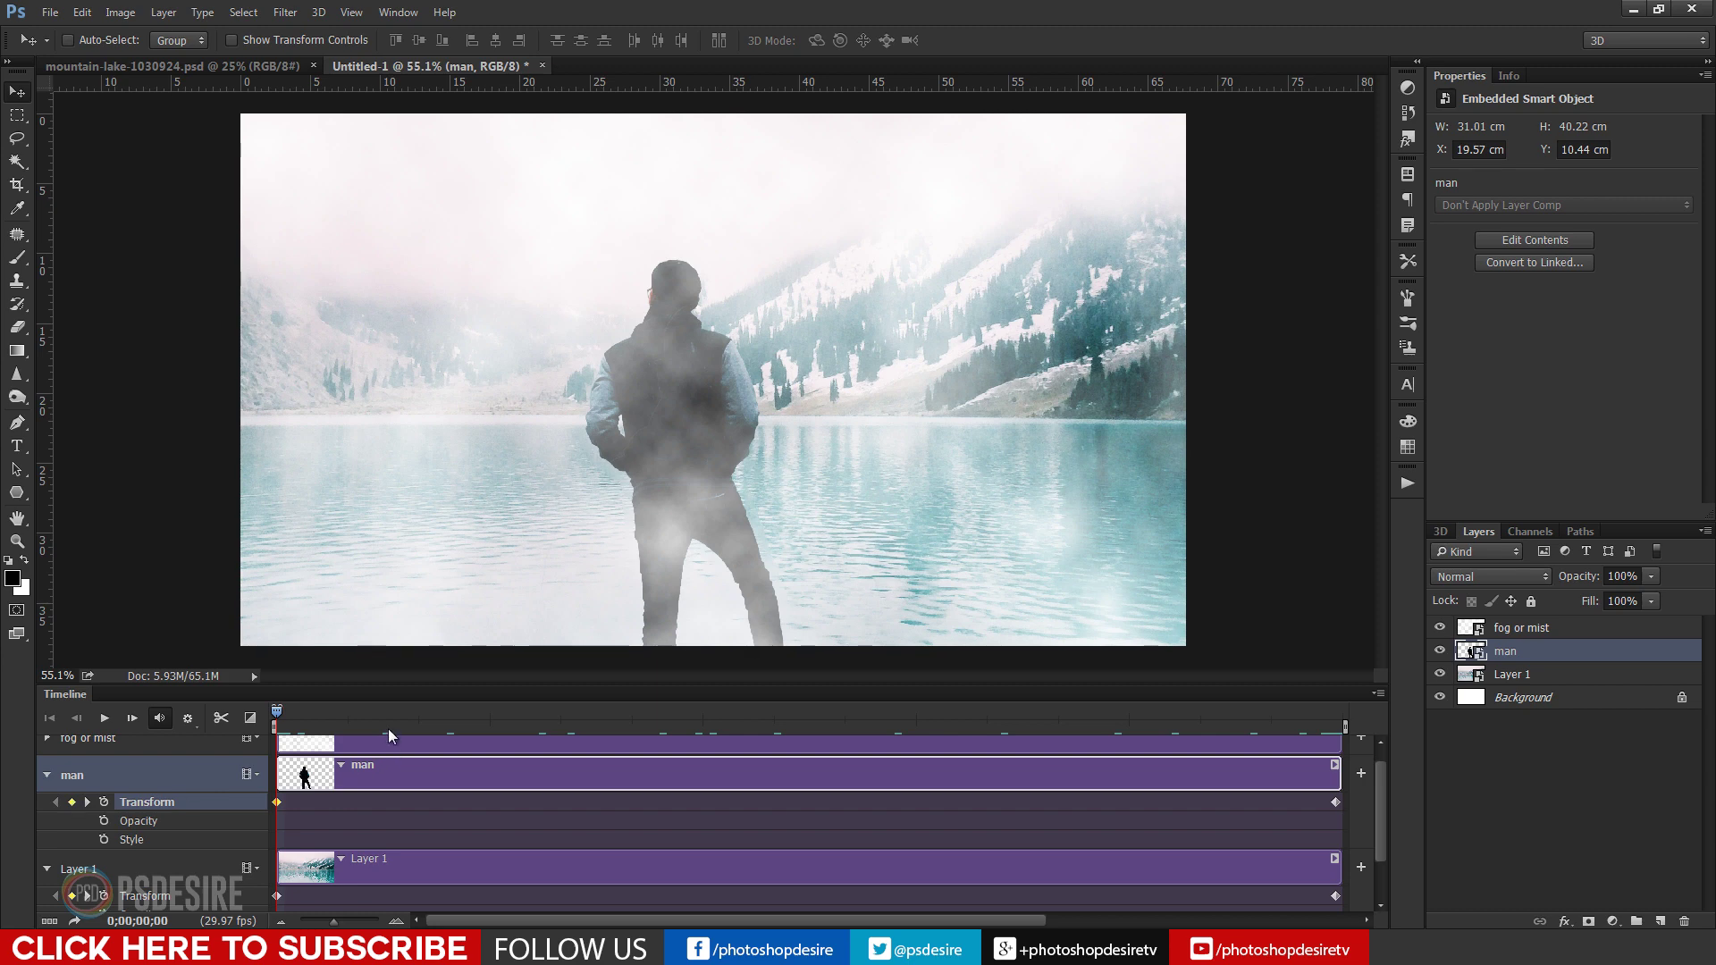
Scale the man to 72% at the start, move him up onto the rock, and scrub to check.
{"action": "key", "text": "ctrl+t"}
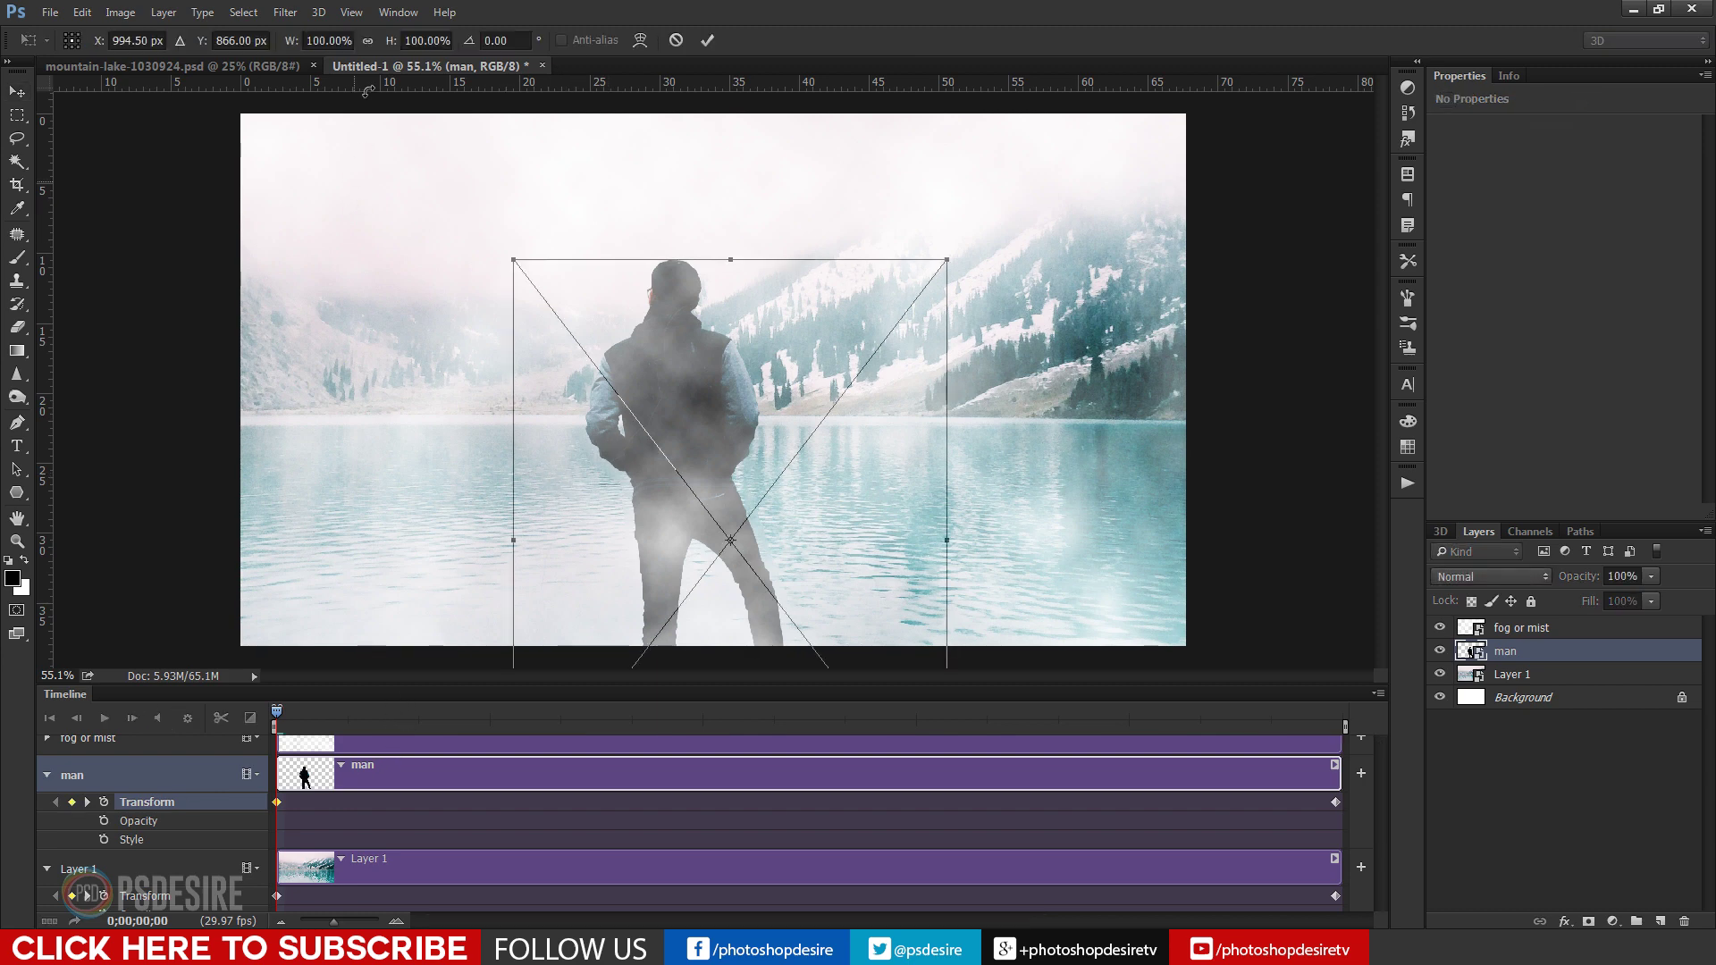
{"action": "left_click_drag", "start_coordinate": [290, 47], "coordinate": [265, 46]}
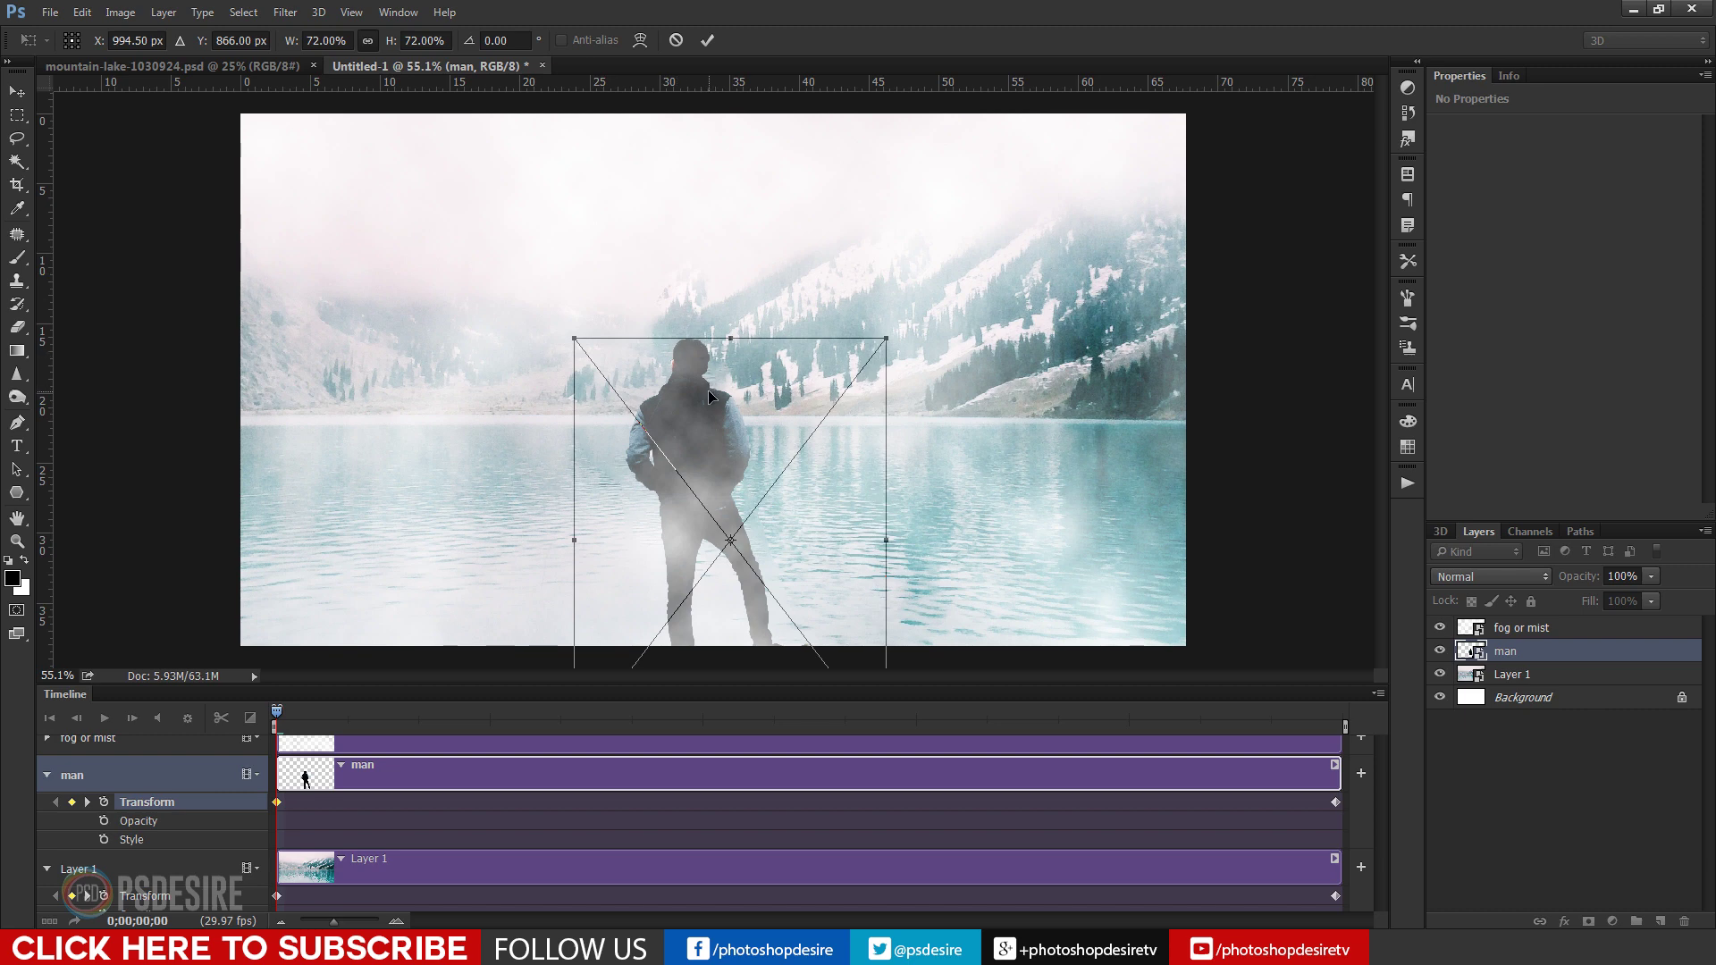
{"action": "key", "text": "Return"}
{"action": "left_click_drag", "start_coordinate": [712, 454], "coordinate": [711, 386]}
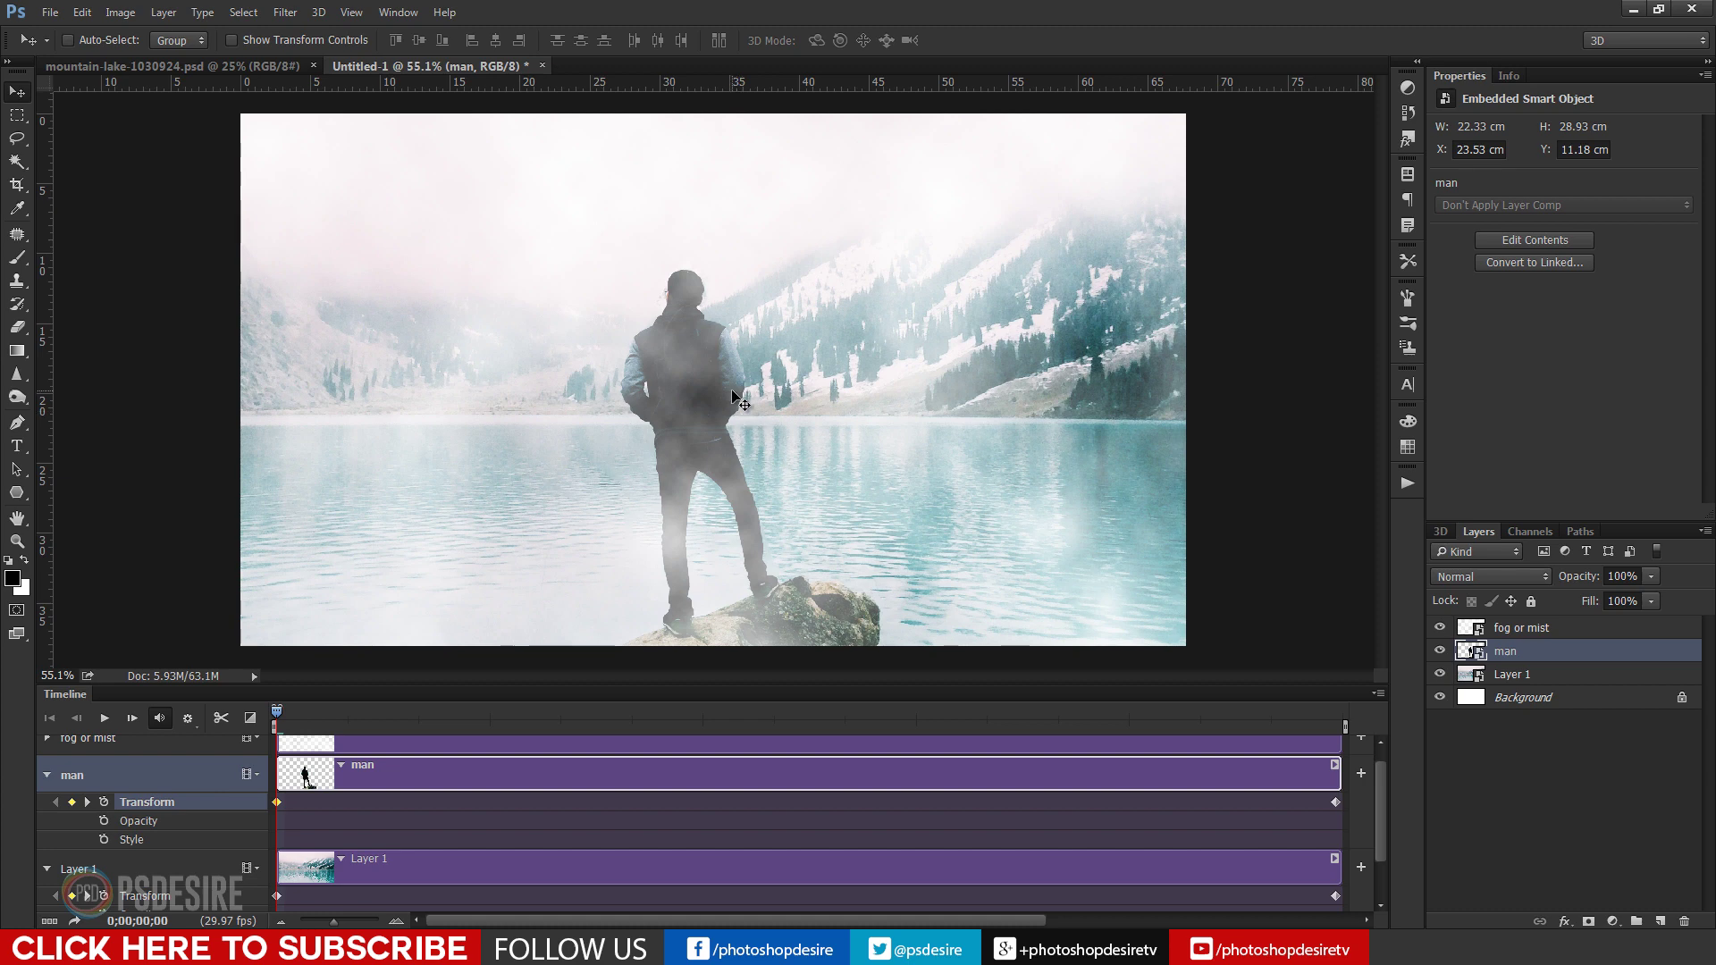
{"action": "left_click", "coordinate": [1473, 791]}
{"action": "left_click_drag", "start_coordinate": [334, 711], "coordinate": [1345, 757]}
Set a Transform keyframe on the fog or mist layer at the end, then return to frame 0.
{"action": "scroll", "coordinate": [805, 760], "scroll_direction": "up", "scroll_amount": 1}
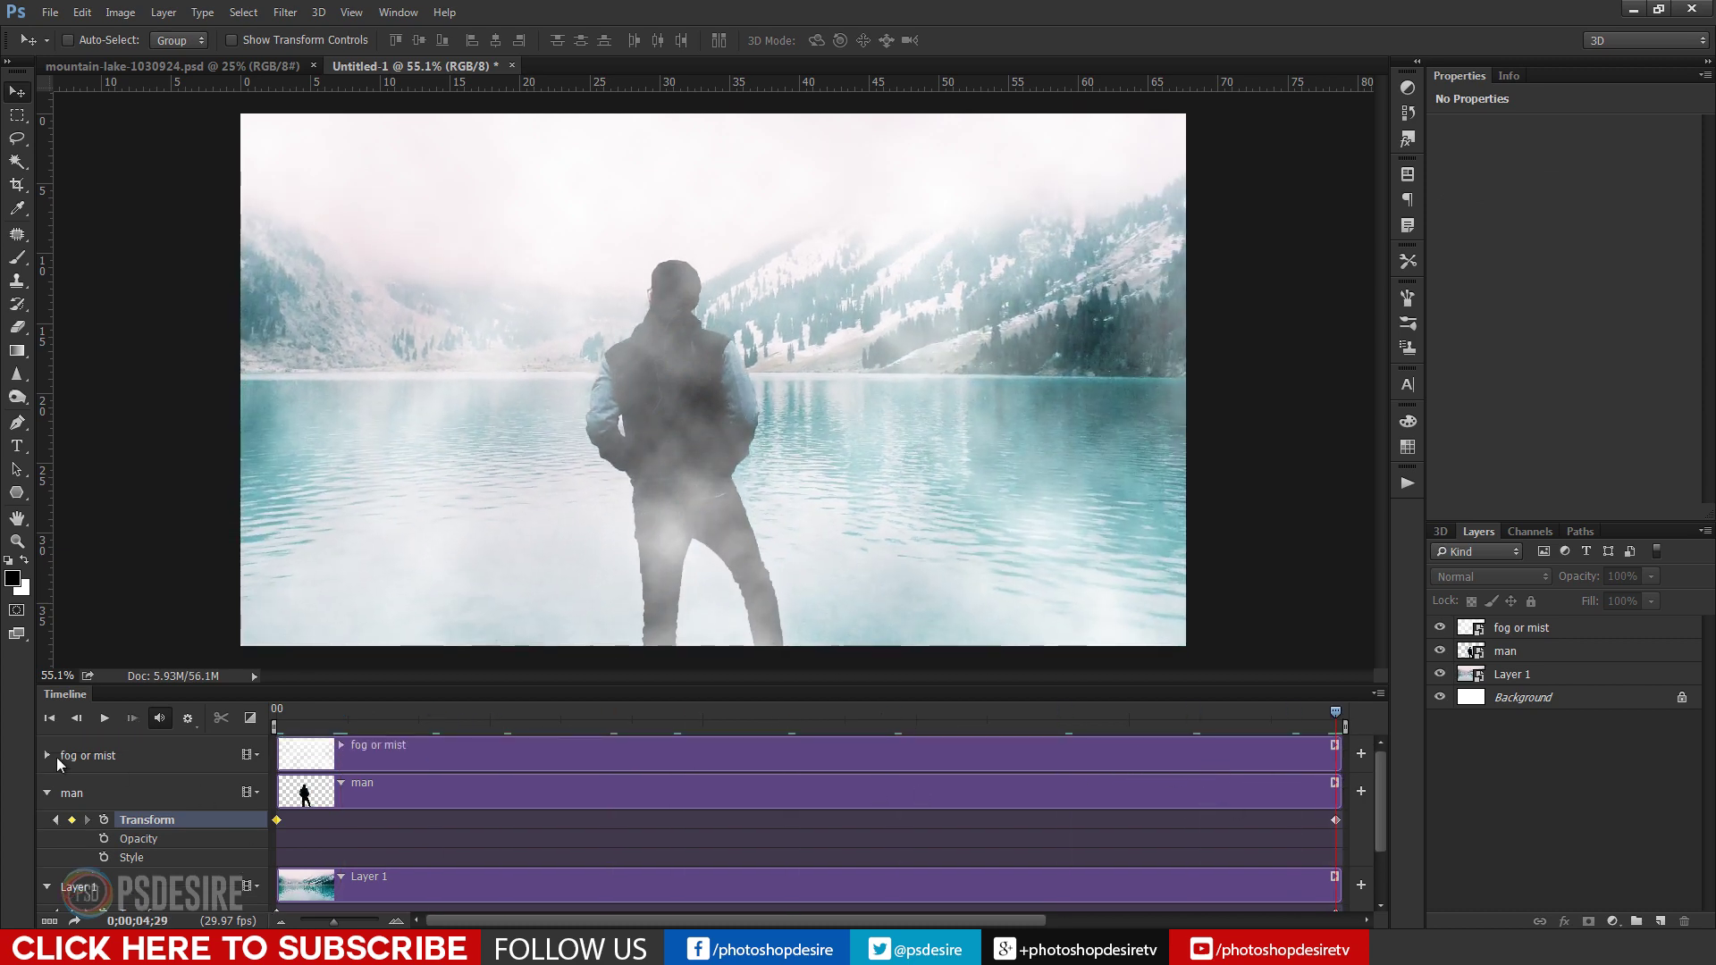
{"action": "left_click", "coordinate": [47, 758]}
{"action": "left_click", "coordinate": [46, 758]}
{"action": "left_click", "coordinate": [103, 782]}
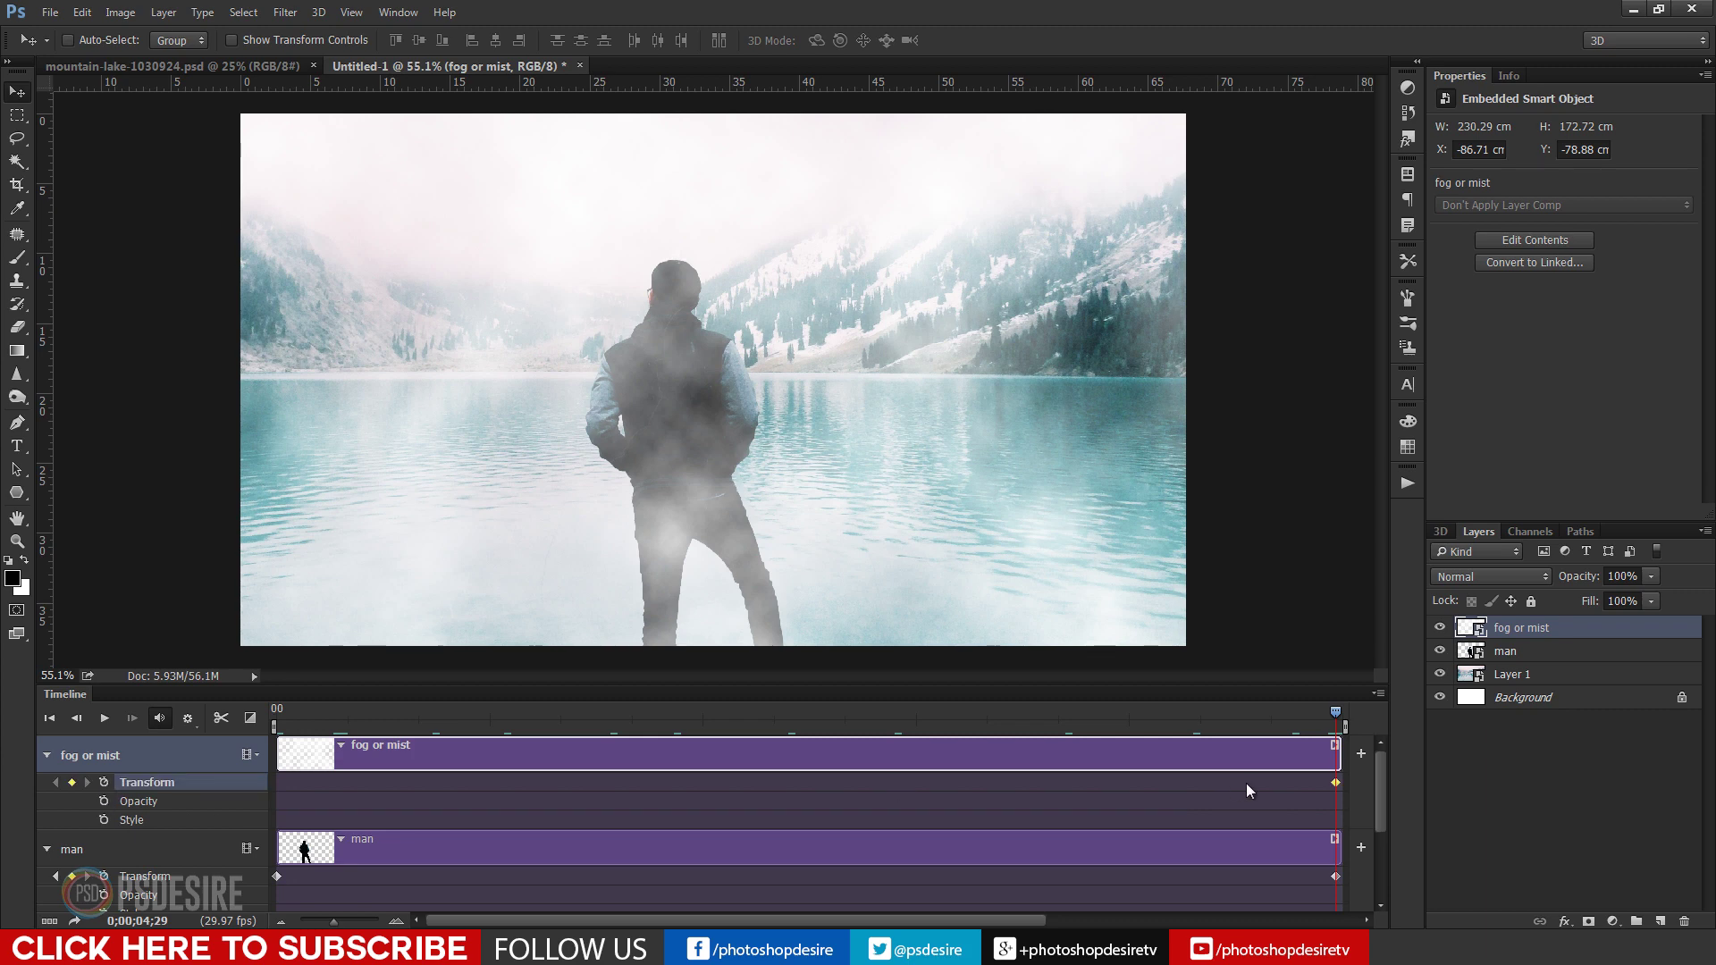
{"action": "left_click_drag", "start_coordinate": [1332, 711], "coordinate": [1328, 712]}
{"action": "key", "text": "Left"}
{"action": "key", "text": "Left"}
{"action": "key", "text": "Left"}
{"action": "left_click", "coordinate": [277, 712]}
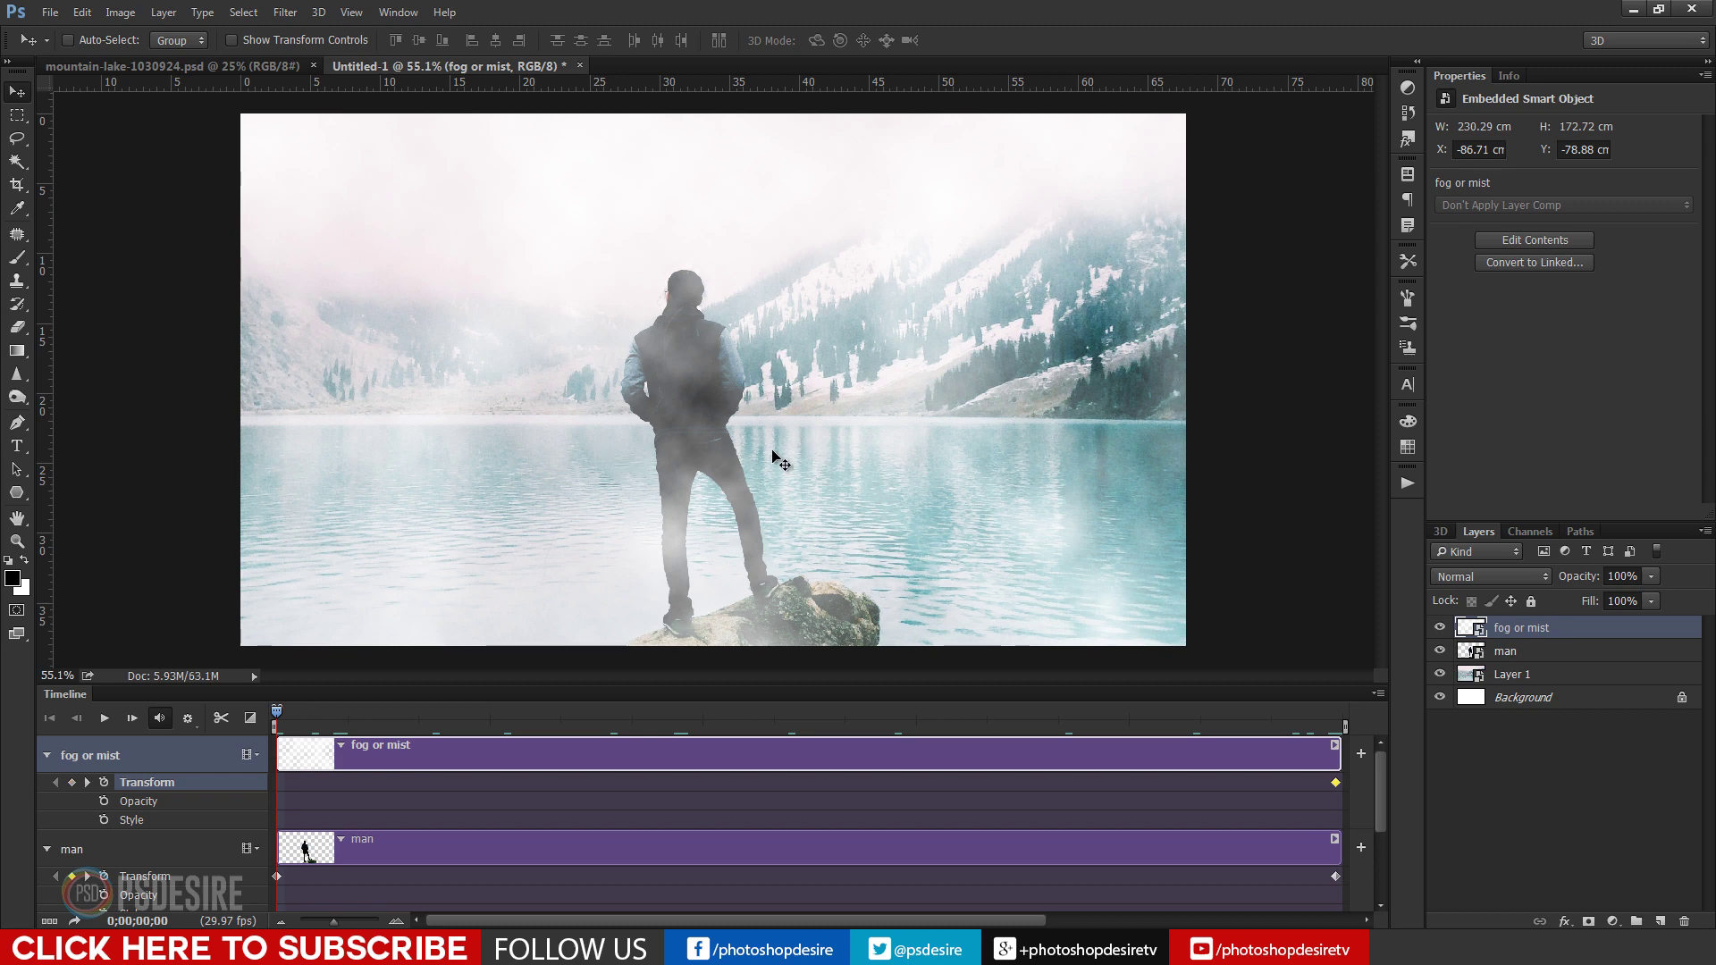
Shift the fog left at the start, collapse all tracks, and play the animation.
{"action": "left_click_drag", "start_coordinate": [781, 452], "coordinate": [567, 453]}
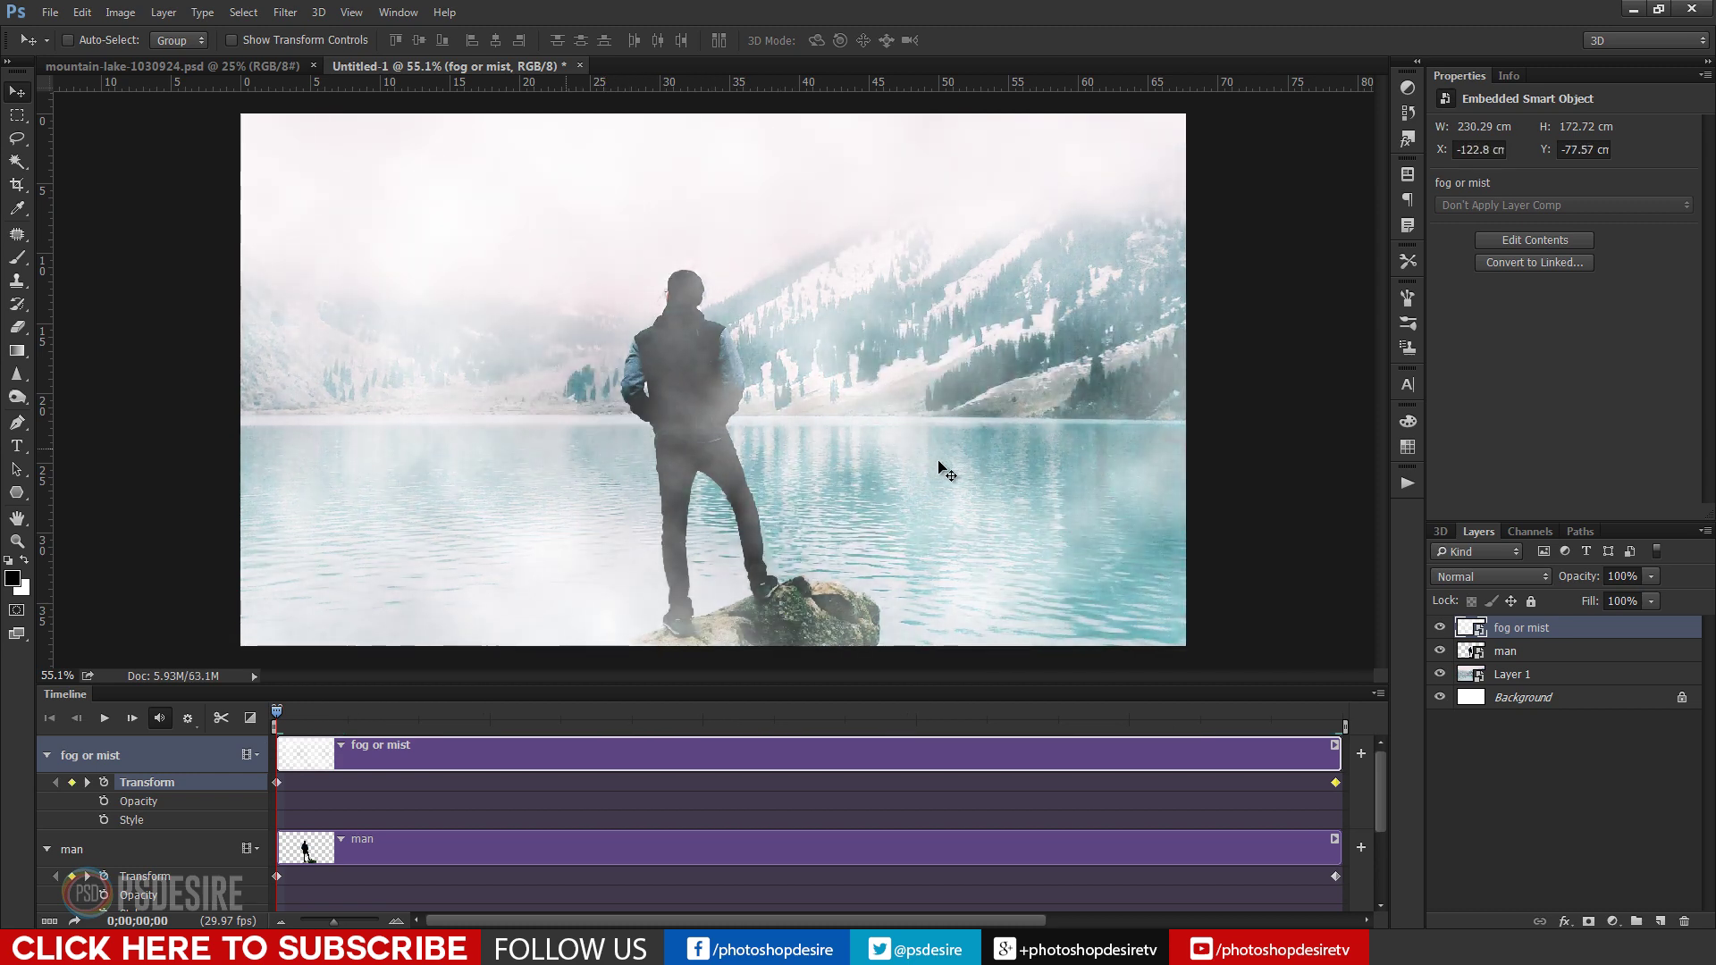
{"action": "left_click_drag", "start_coordinate": [938, 471], "coordinate": [701, 459]}
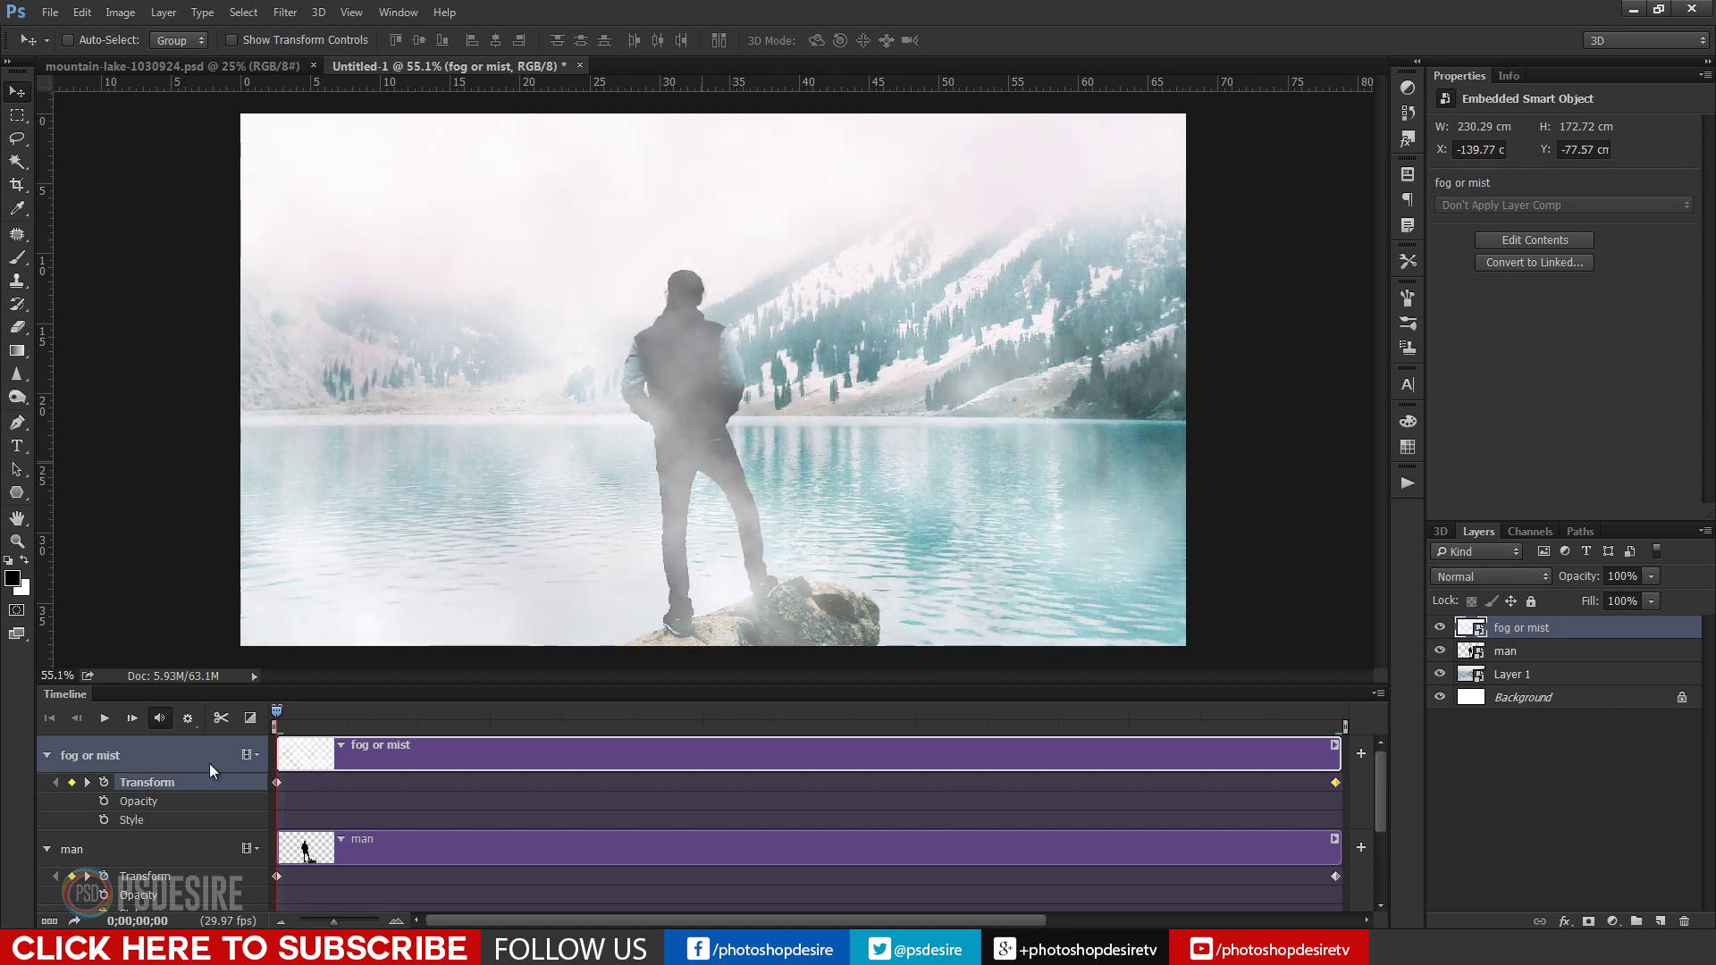
{"action": "left_click", "coordinate": [46, 755]}
{"action": "left_click", "coordinate": [48, 793]}
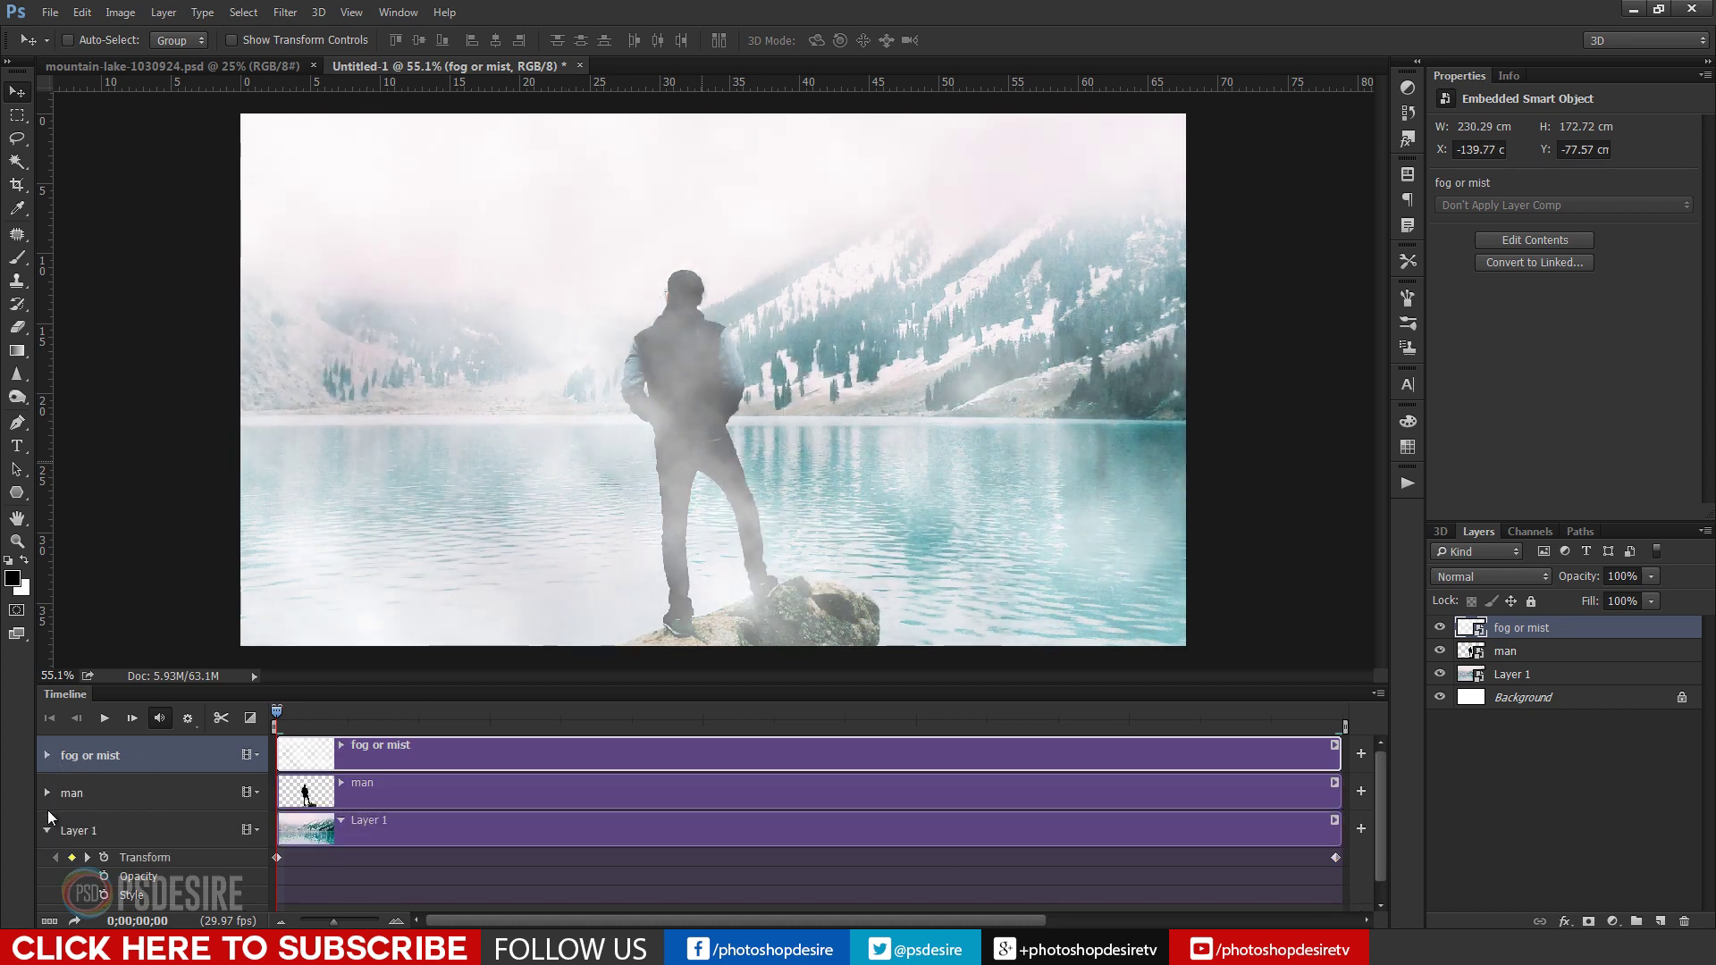
{"action": "left_click", "coordinate": [47, 830]}
{"action": "left_click", "coordinate": [104, 719]}
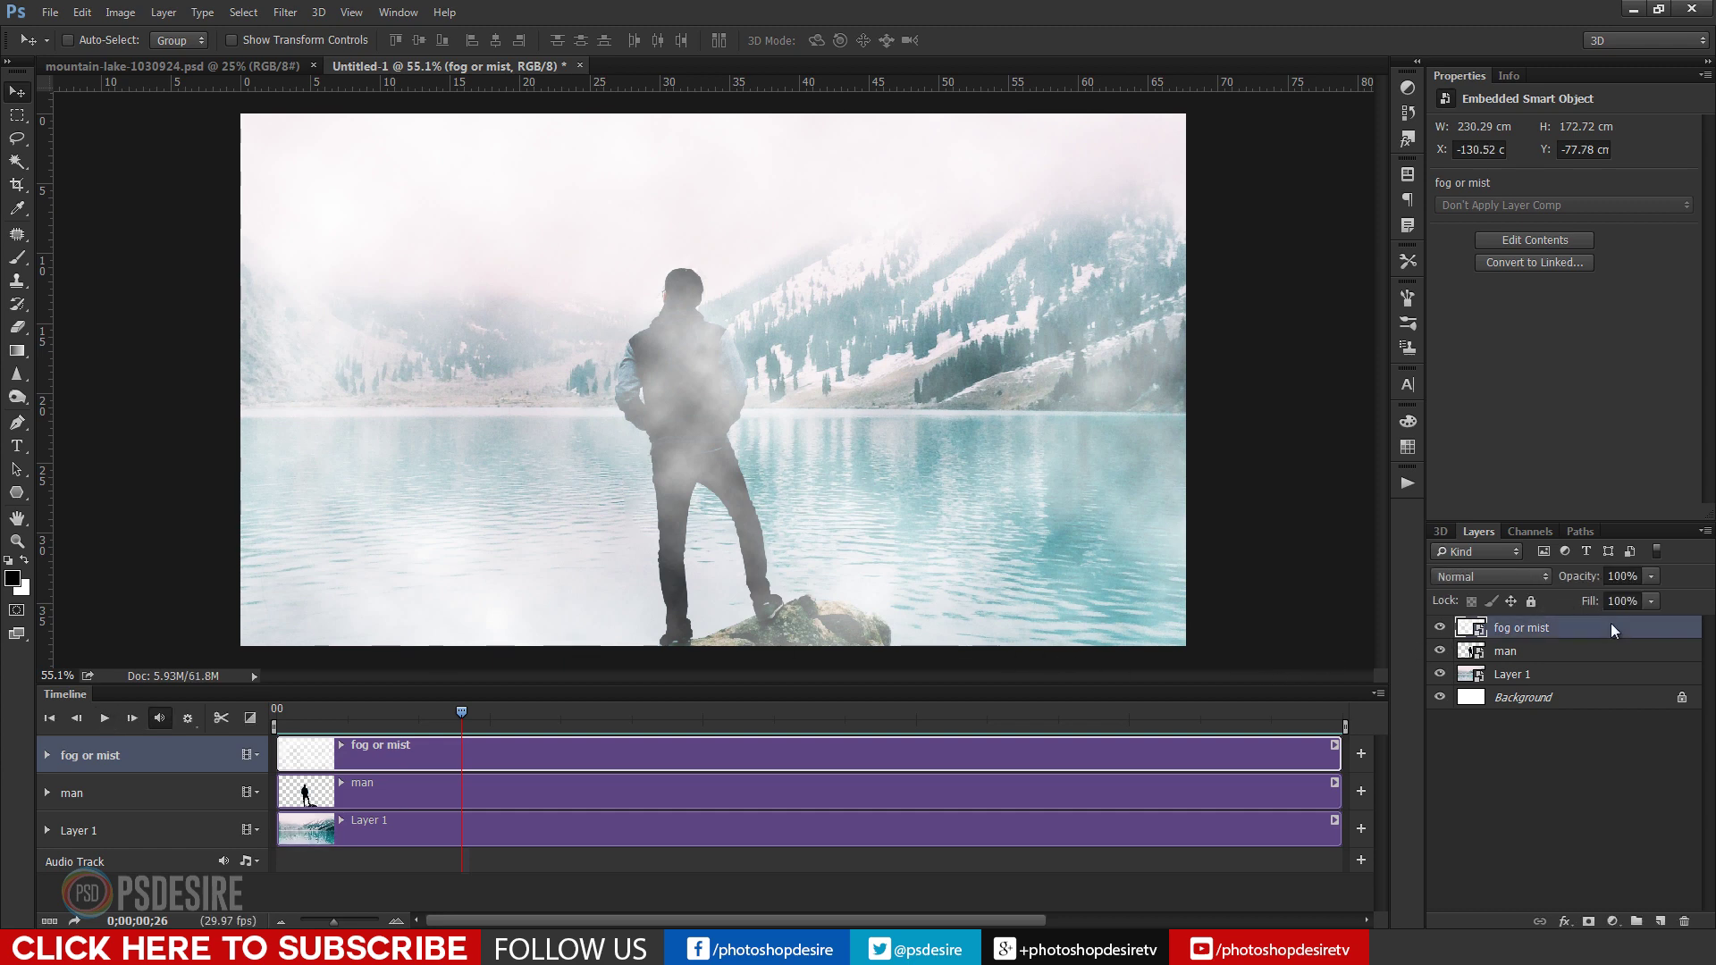
Lower the fog or mist opacity to 65% and choose Render Video from the Timeline menu.
{"action": "left_click", "coordinate": [1650, 579]}
{"action": "left_click", "coordinate": [1616, 595]}
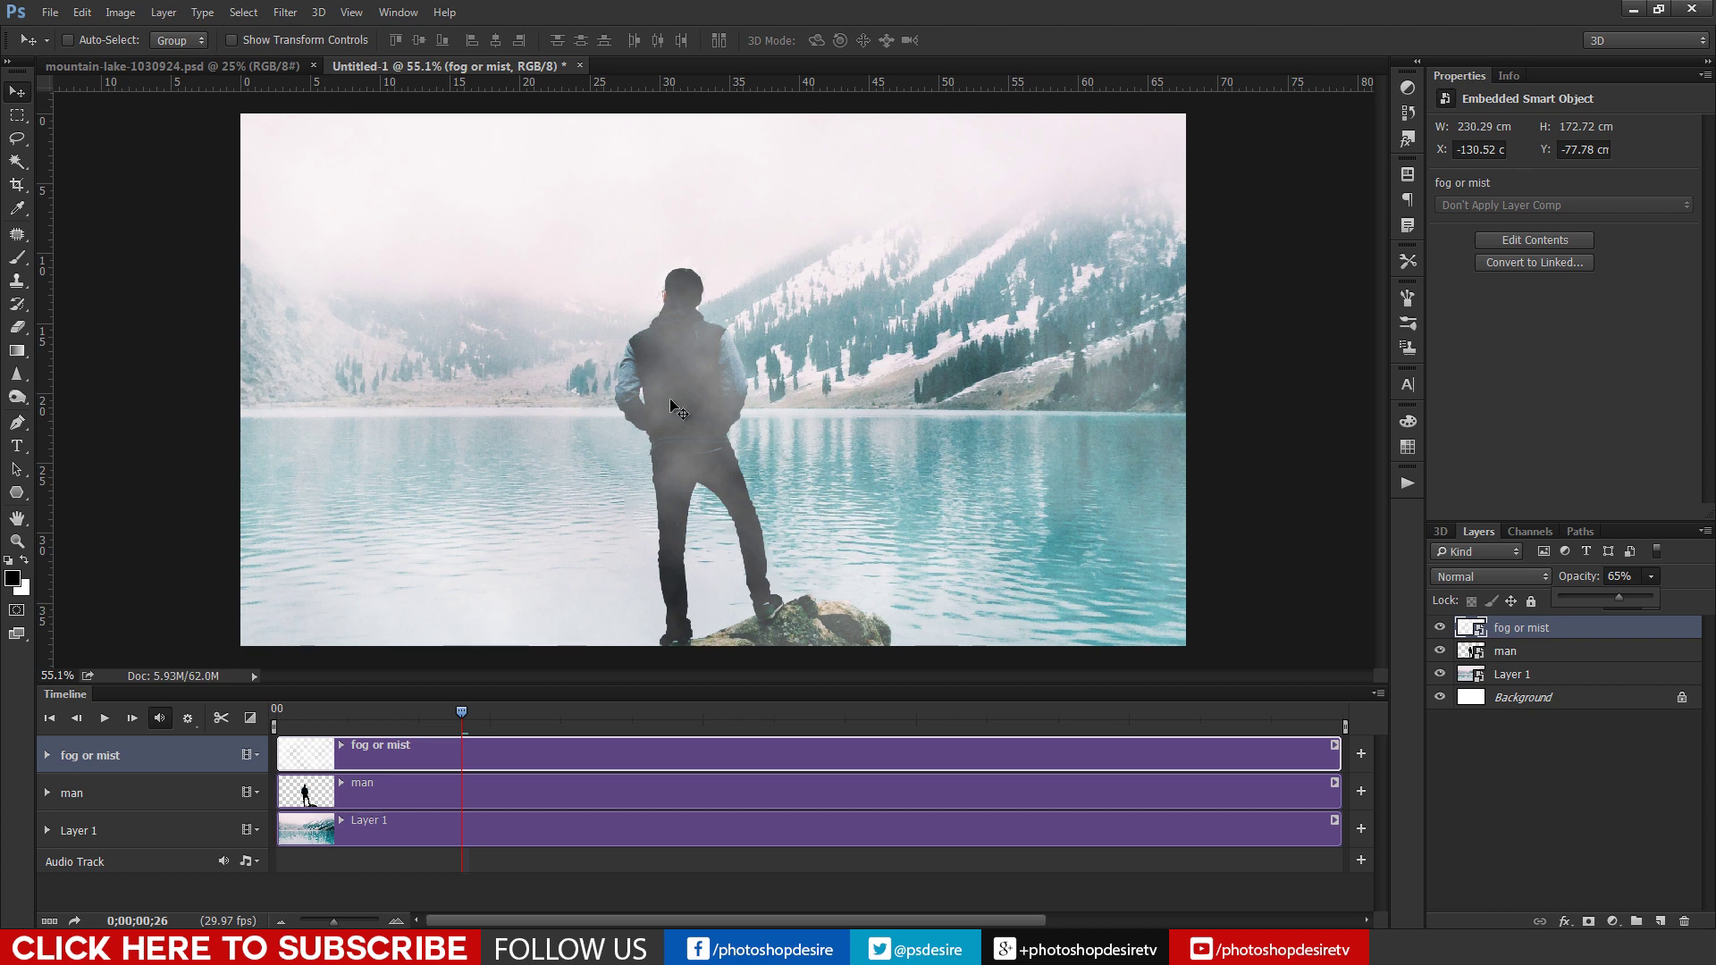
{"action": "left_click", "coordinate": [94, 131]}
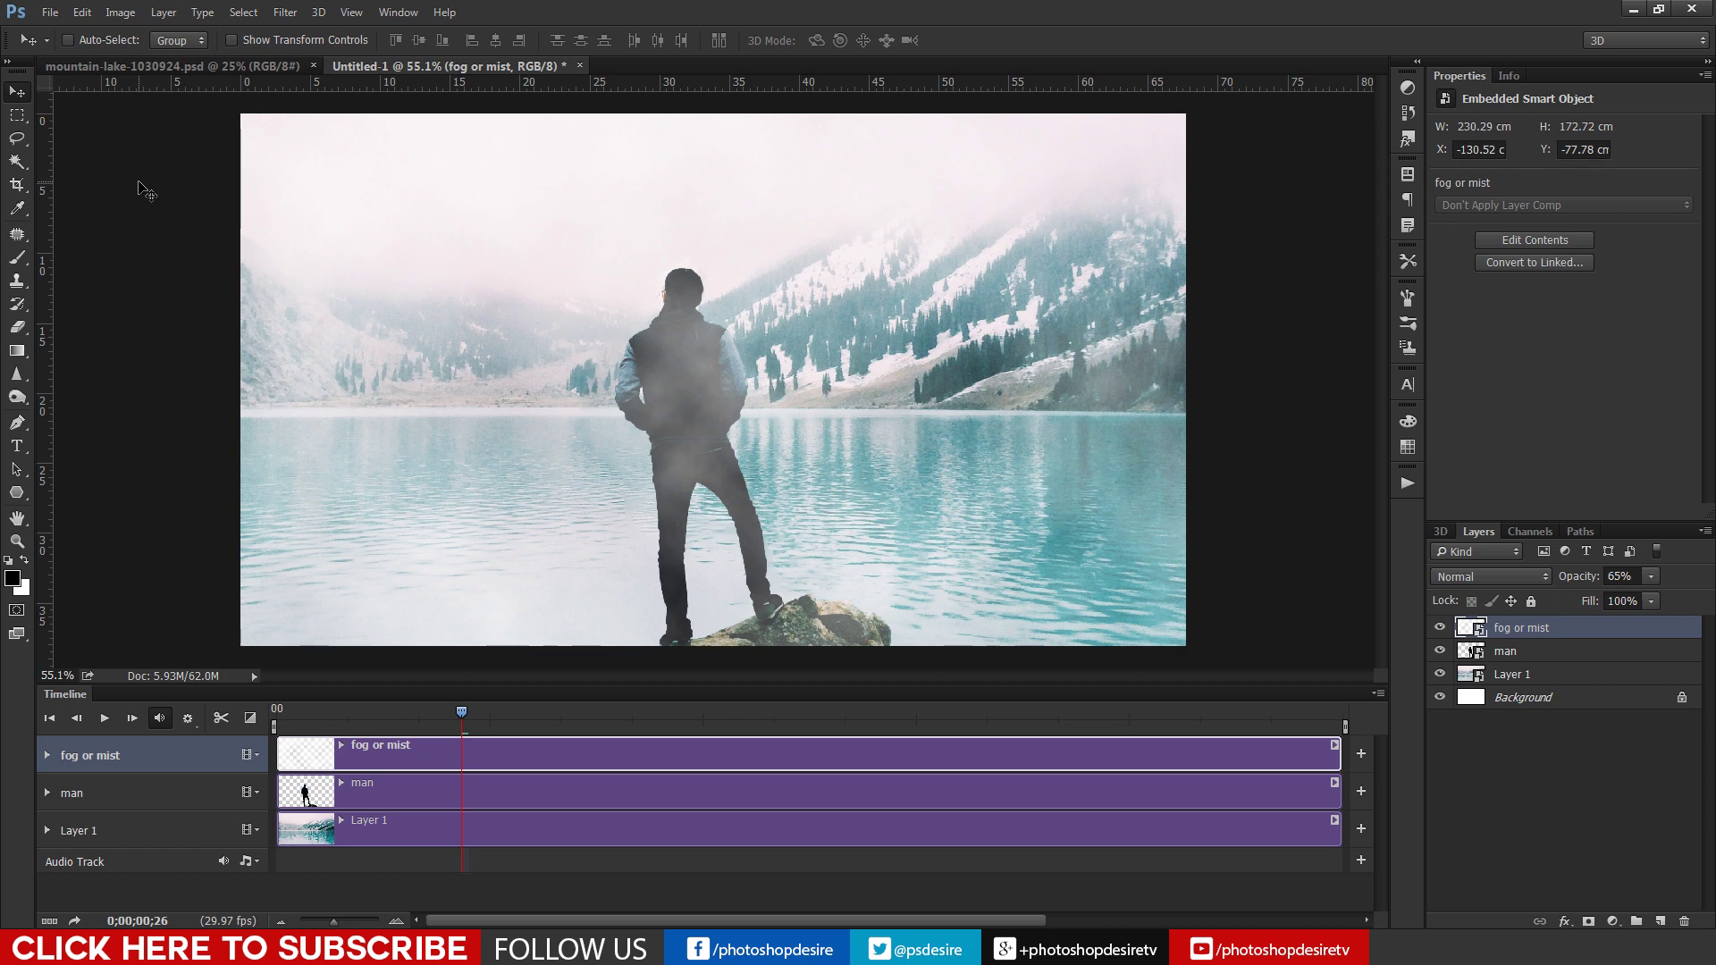
{"action": "left_click", "coordinate": [1380, 697]}
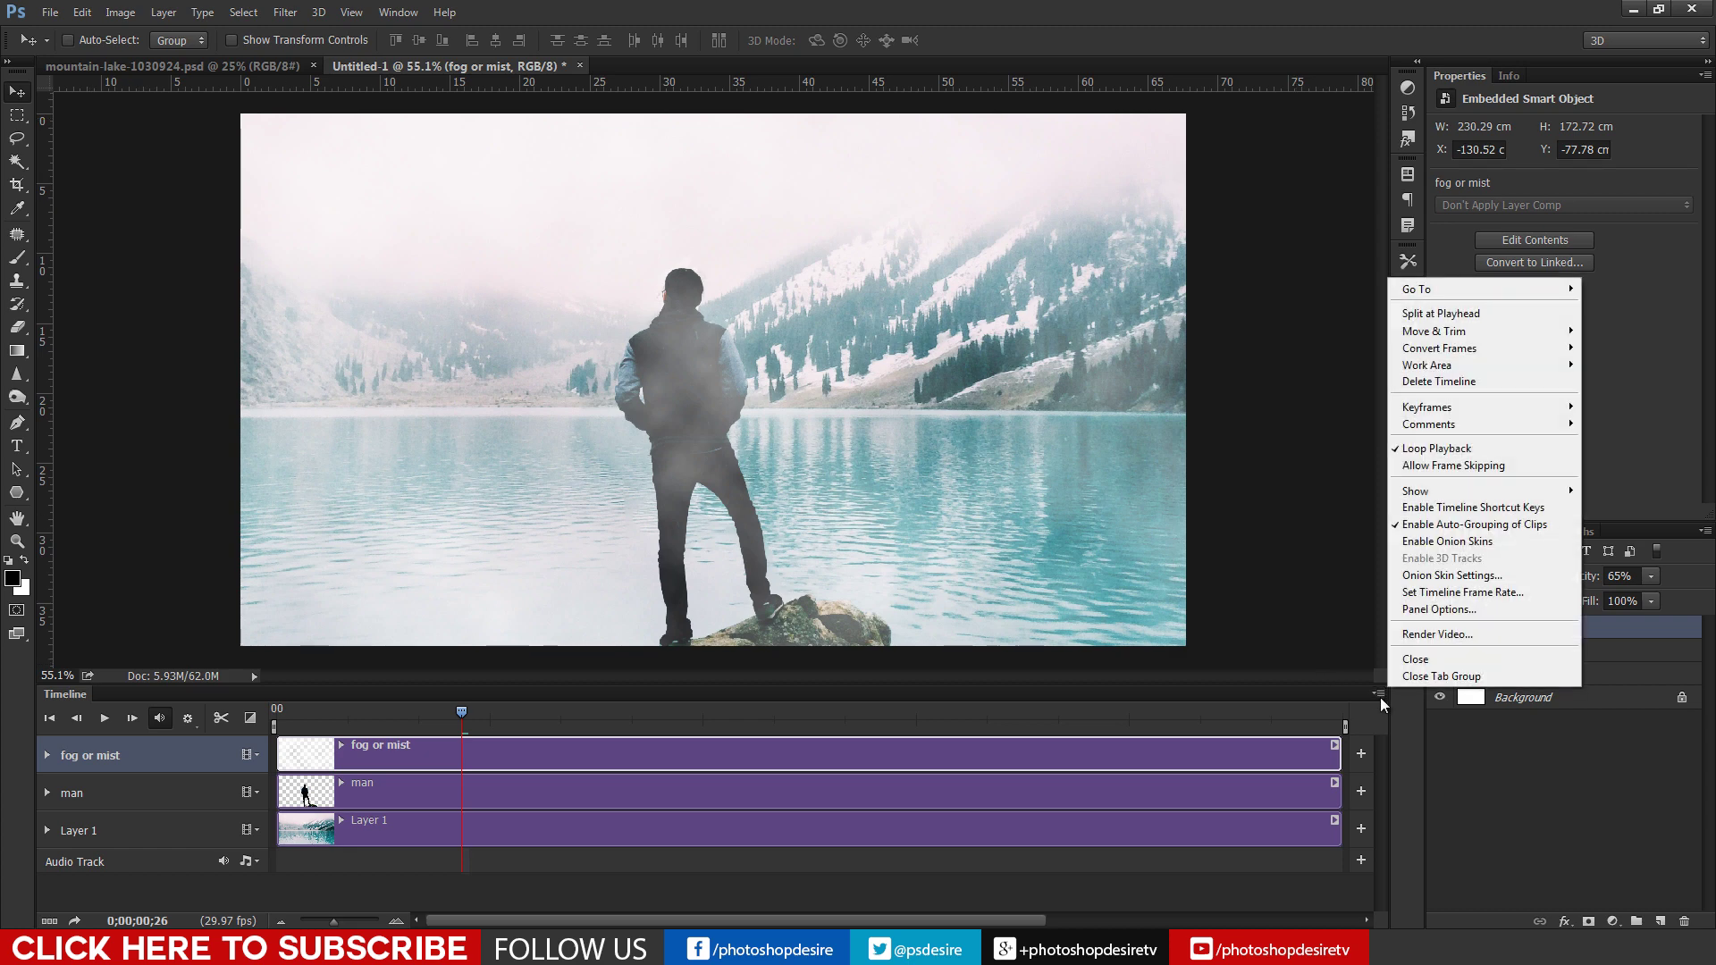
{"action": "left_click", "coordinate": [1413, 637]}
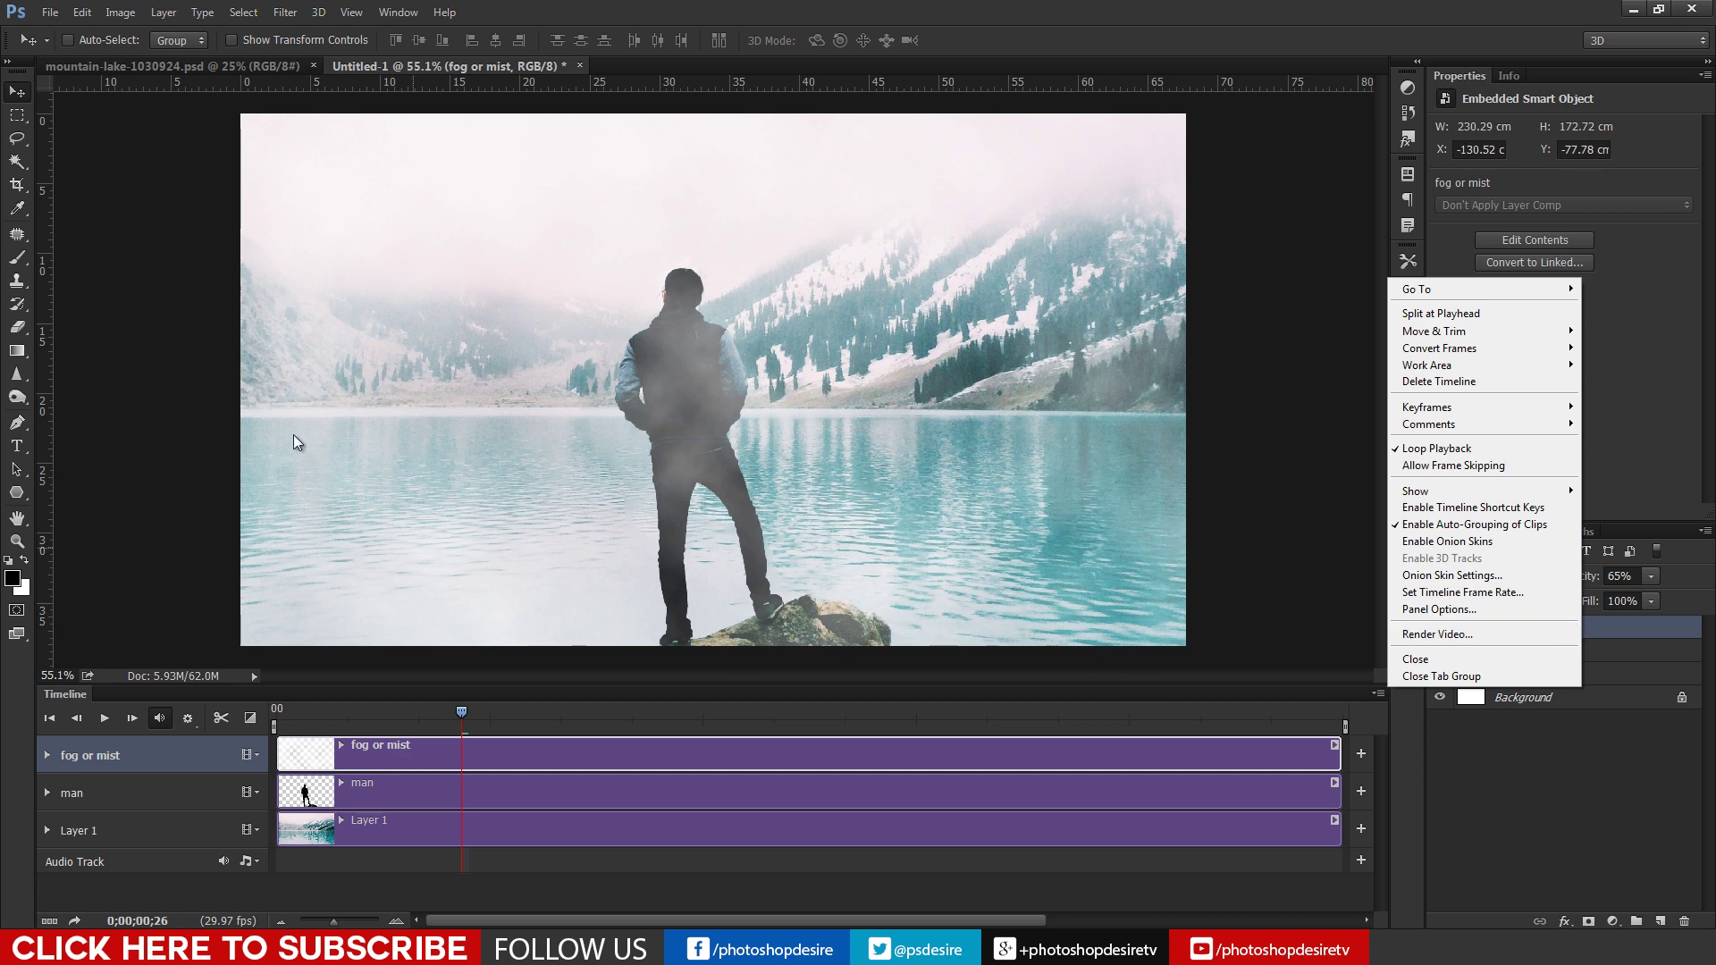